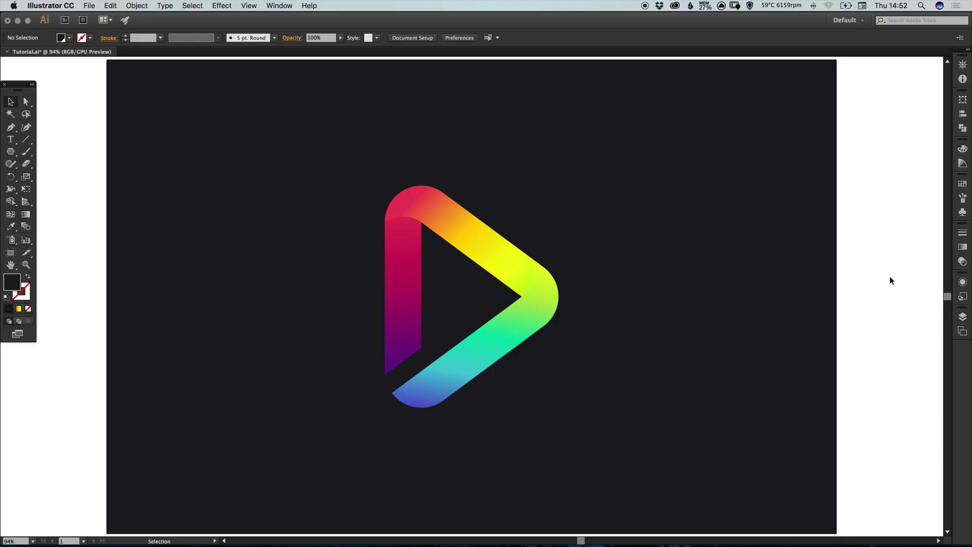
Delete the dark background rectangle and move the colored logo to the left side of the artboard
click(243, 297)
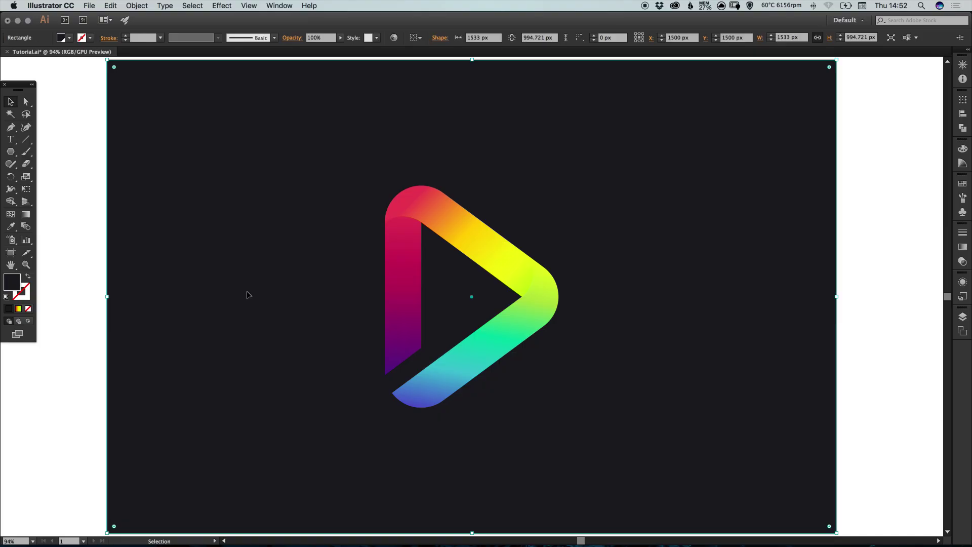
key(Delete)
drag(460, 221, 232, 241)
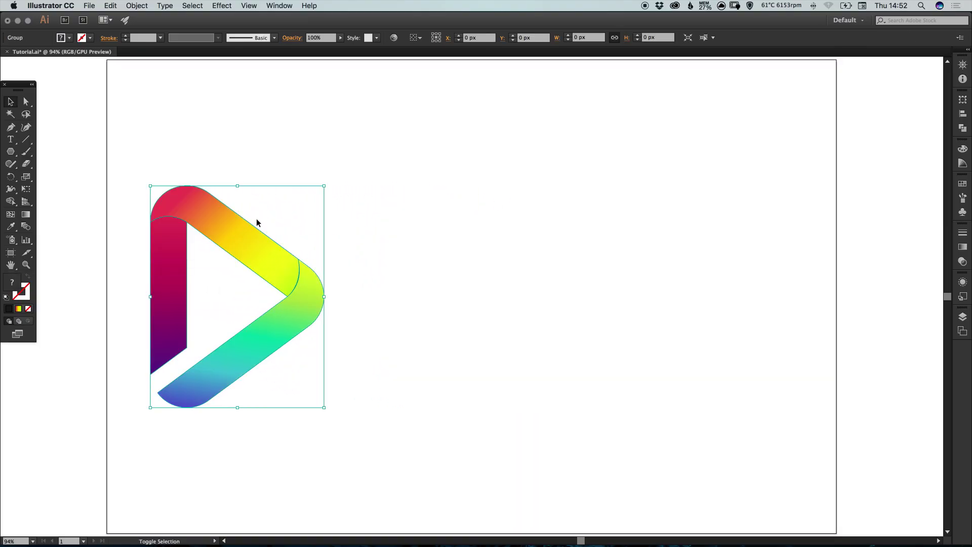
click(508, 299)
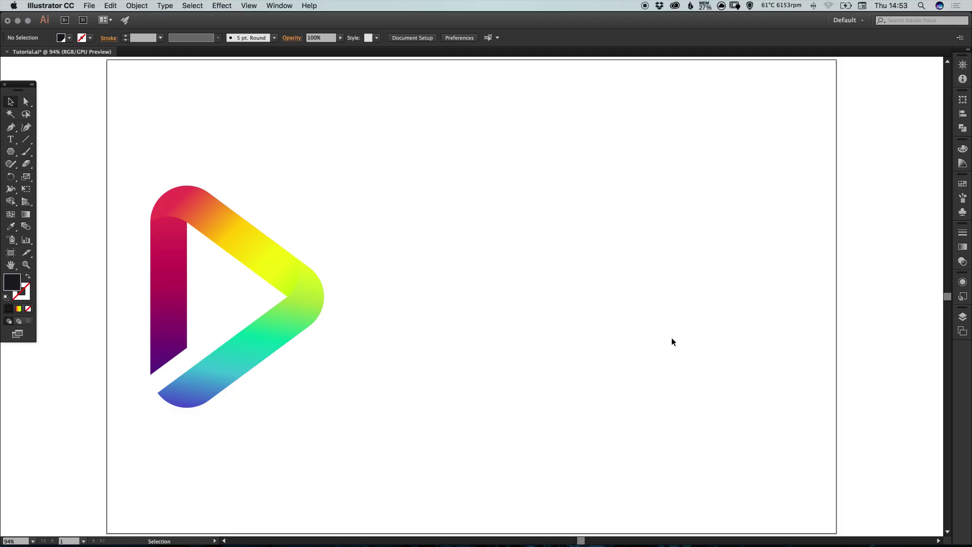
Create a 3-sided polygon with a 50 px radius on the empty half of the artboard and enlarge it proportionally to about 477 px wide
drag(11, 152, 56, 189)
click(499, 224)
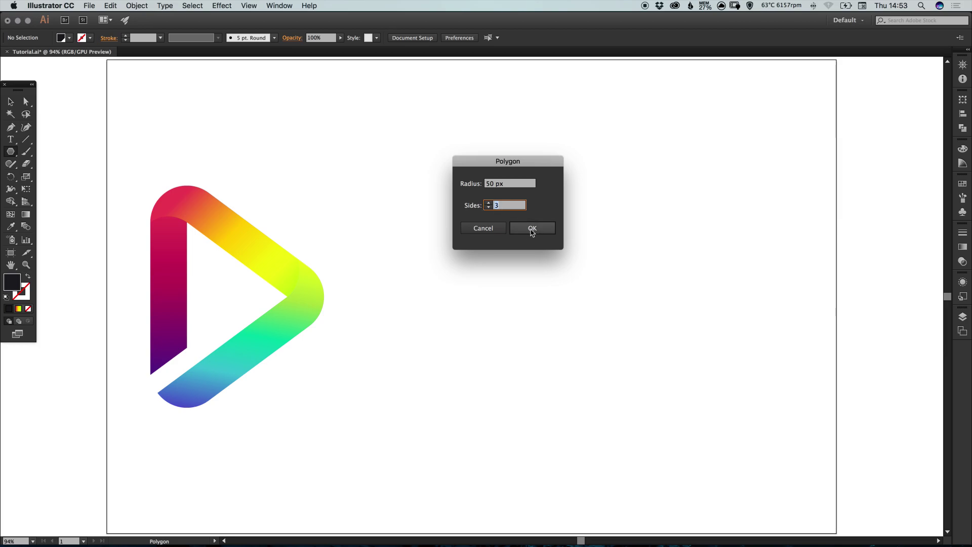
click(532, 228)
click(11, 101)
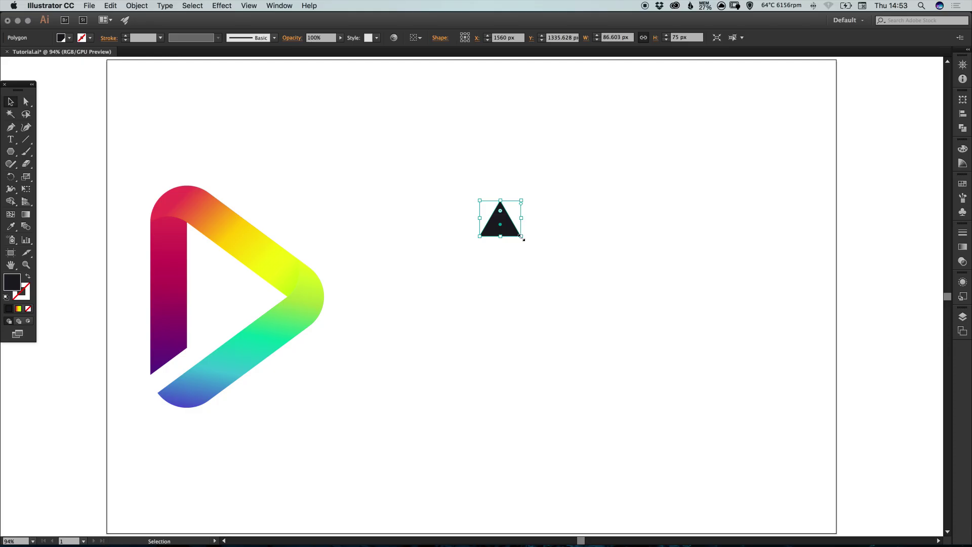
drag(521, 237, 708, 426)
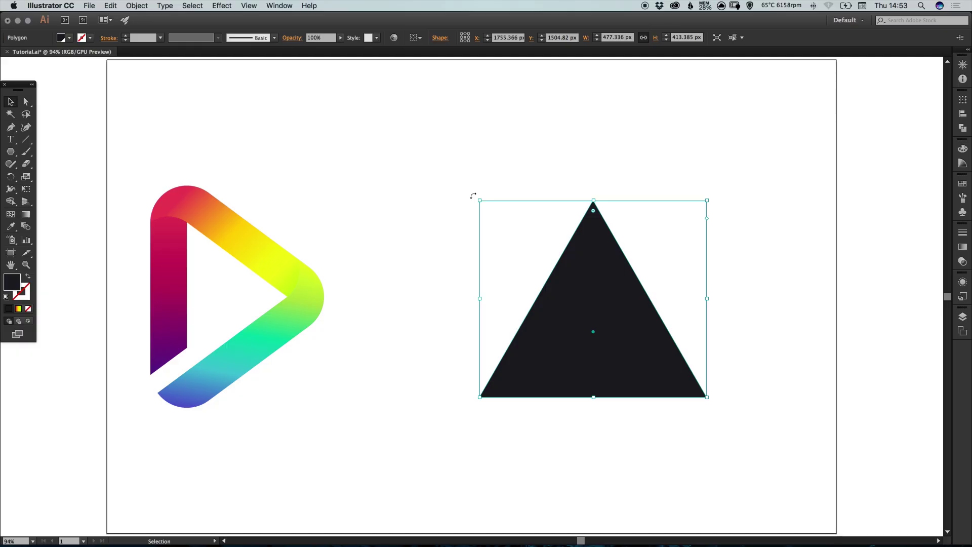
Rotate the triangle to point right, reposition it beside the logo, and narrow it to about 352 px wide
drag(473, 195, 709, 266)
drag(616, 308, 579, 278)
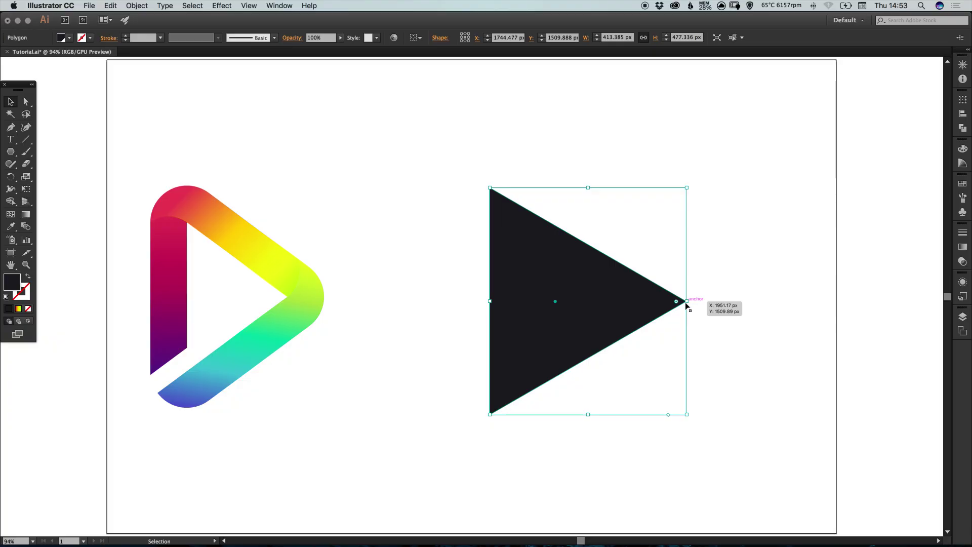
drag(687, 300, 658, 299)
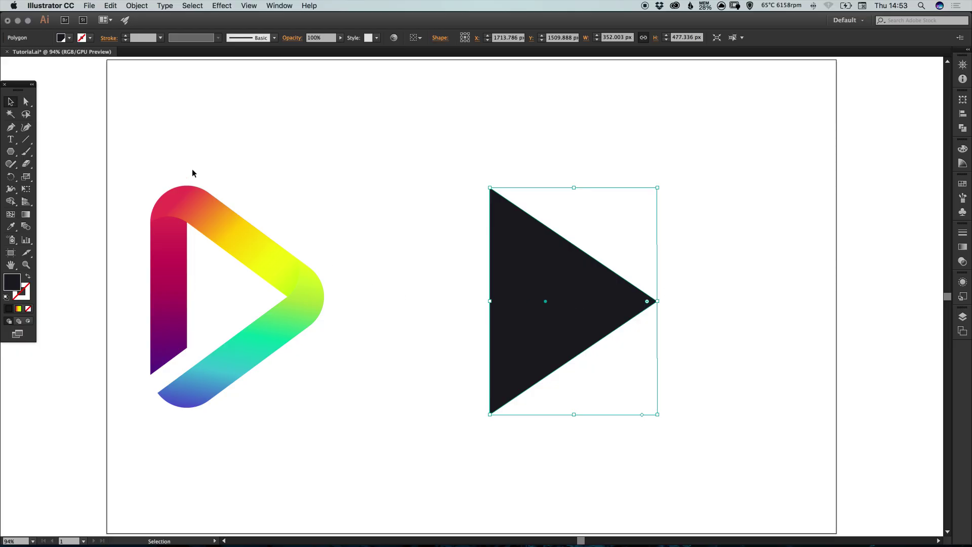
Paste a copy of the triangle in place, shrink it around its centre to about 190 by 258 px, and fill it white
click(110, 6)
click(114, 52)
click(110, 6)
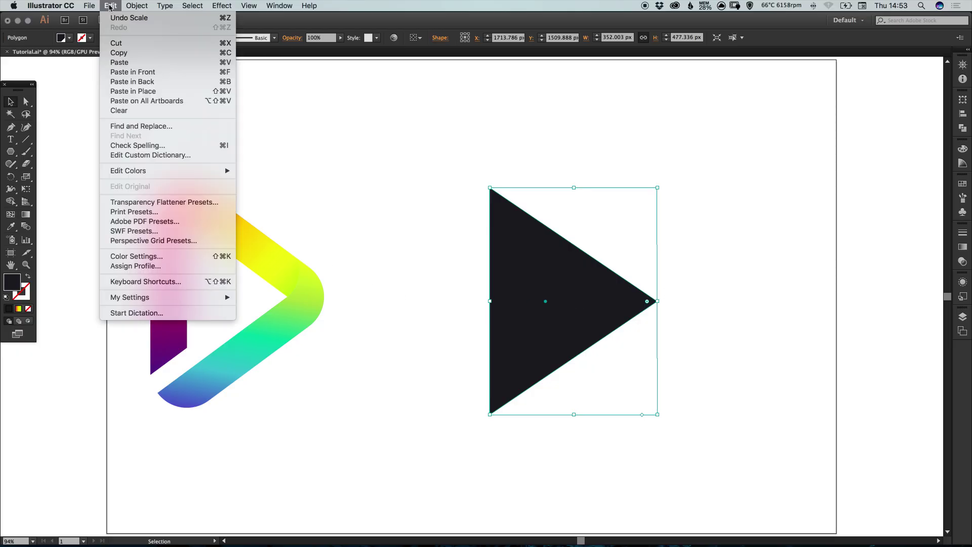
click(115, 92)
drag(657, 187, 619, 225)
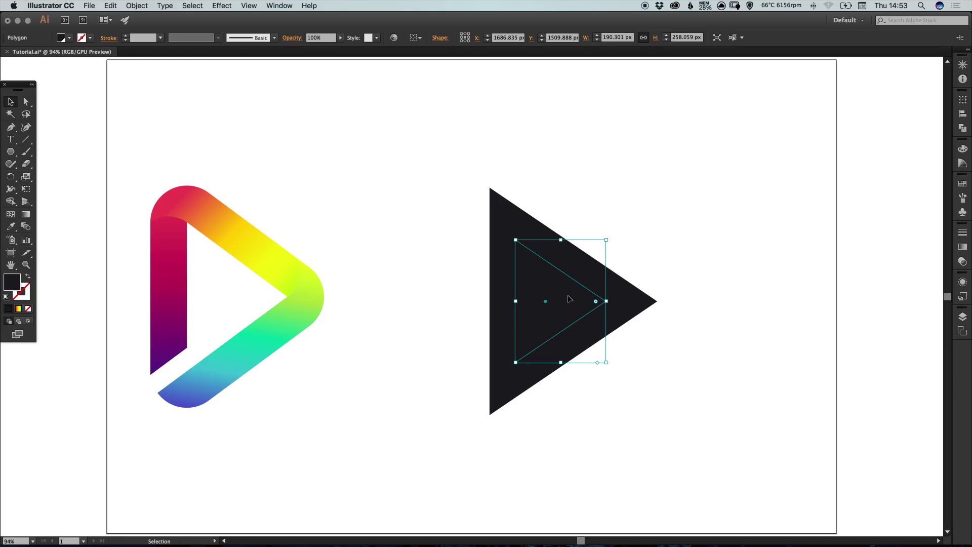
click(962, 186)
click(853, 207)
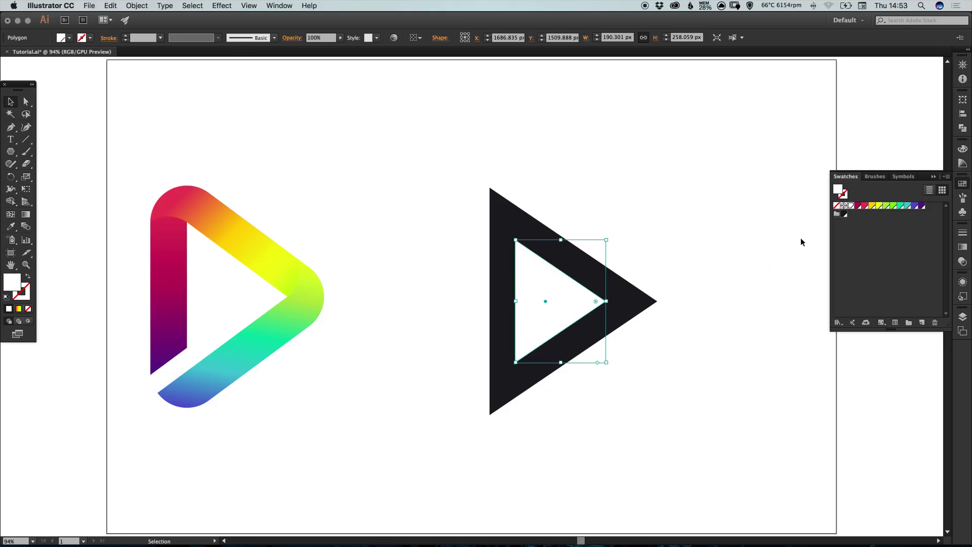
Try a Round Corners effect with a 100 px radius on the outer dark triangle
click(510, 222)
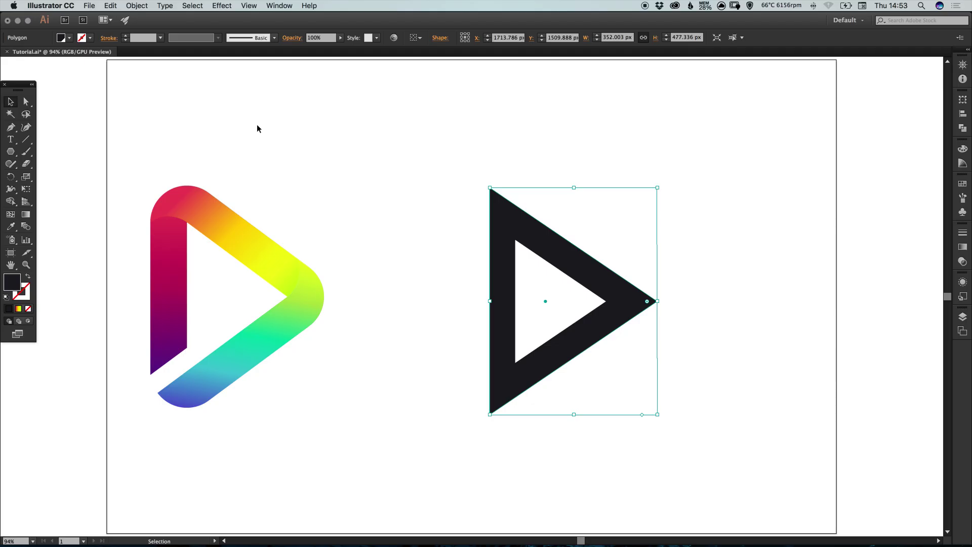
click(225, 6)
mouse_move(284, 136)
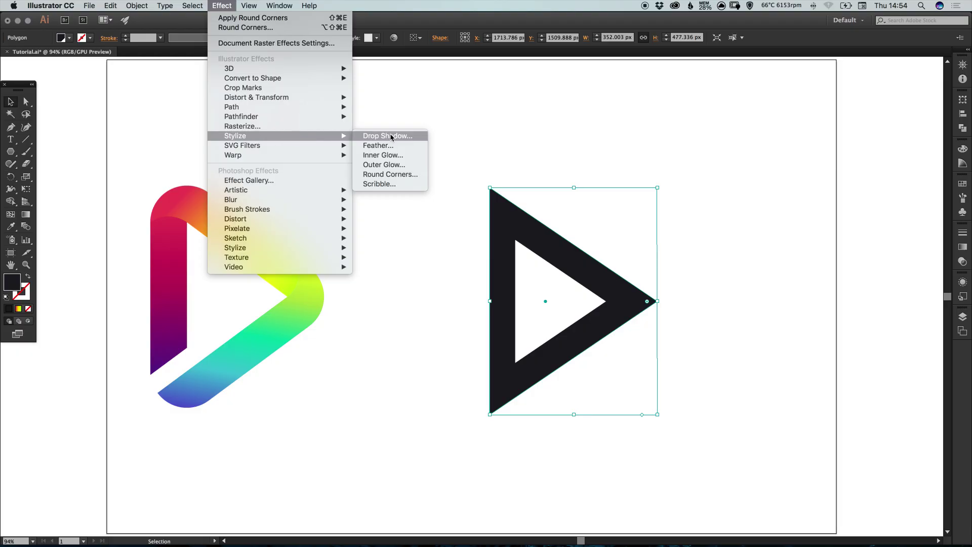
click(395, 174)
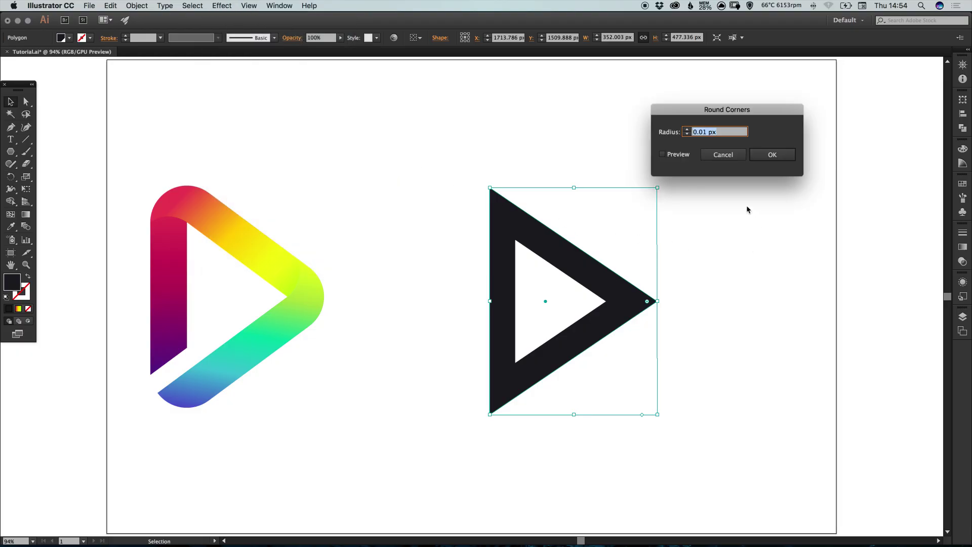
click(679, 156)
text(100)
key(Return)
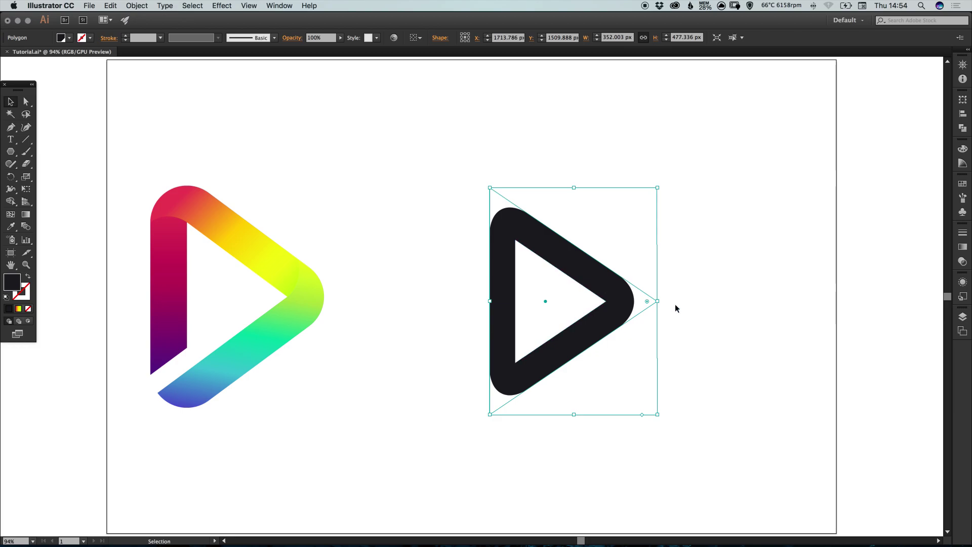
Check the Round Corners effect in the triangle's appearance attributes and undo the effect
click(962, 282)
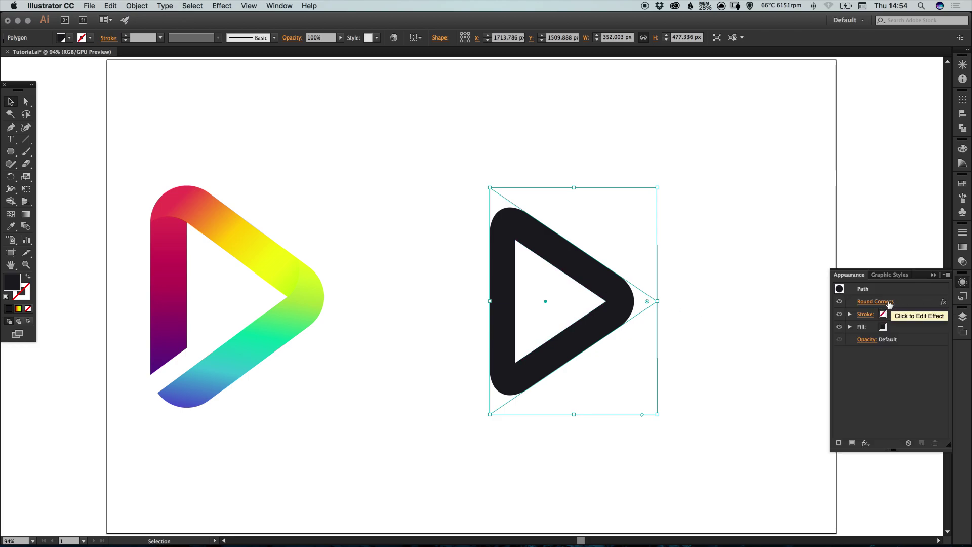
click(957, 291)
key(super+z)
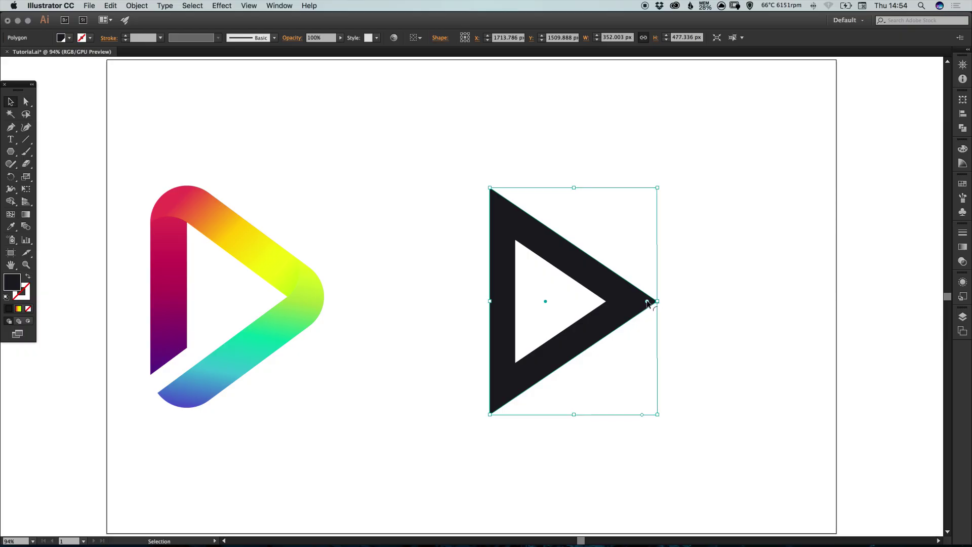
Round the dark triangle's corners with the live corner widget and enlarge the shape proportionally around its centre
drag(647, 302, 602, 305)
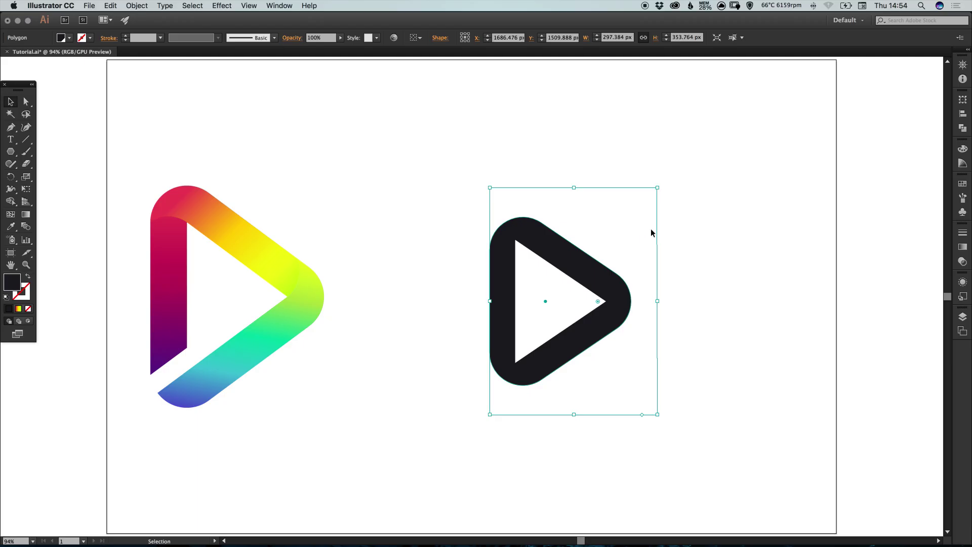
drag(657, 187, 687, 157)
click(739, 279)
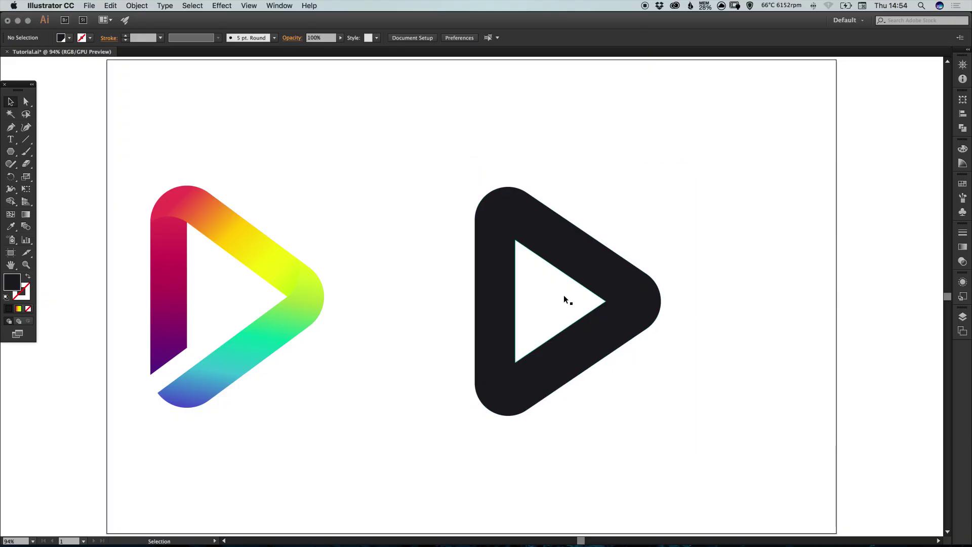
Enlarge the inner white triangle proportionally around its centre to about 214 by 291 px
click(563, 296)
drag(606, 240, 614, 232)
click(648, 236)
Shift the white triangle slightly to the right inside the dark shape to even out the band thickness
key(z)
drag(413, 178, 658, 419)
key(v)
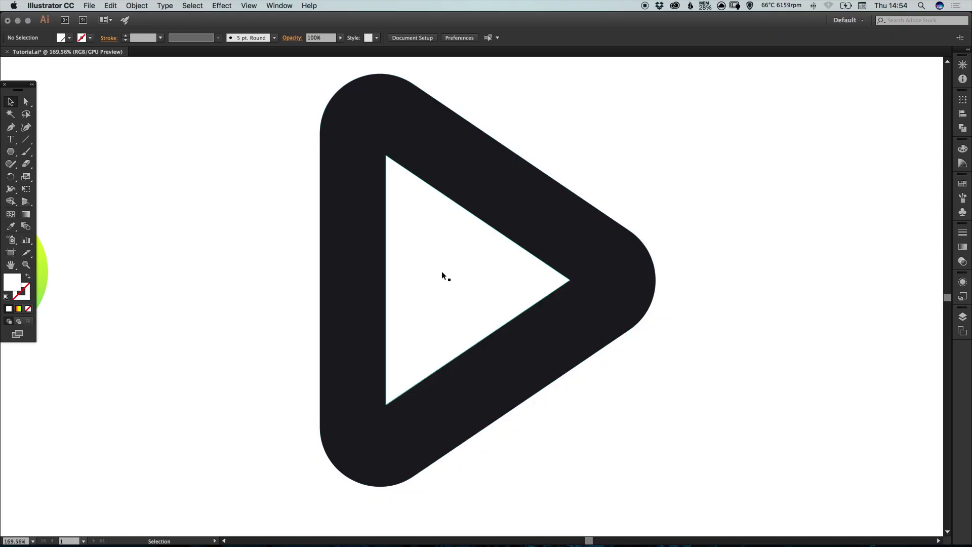
drag(440, 272, 451, 276)
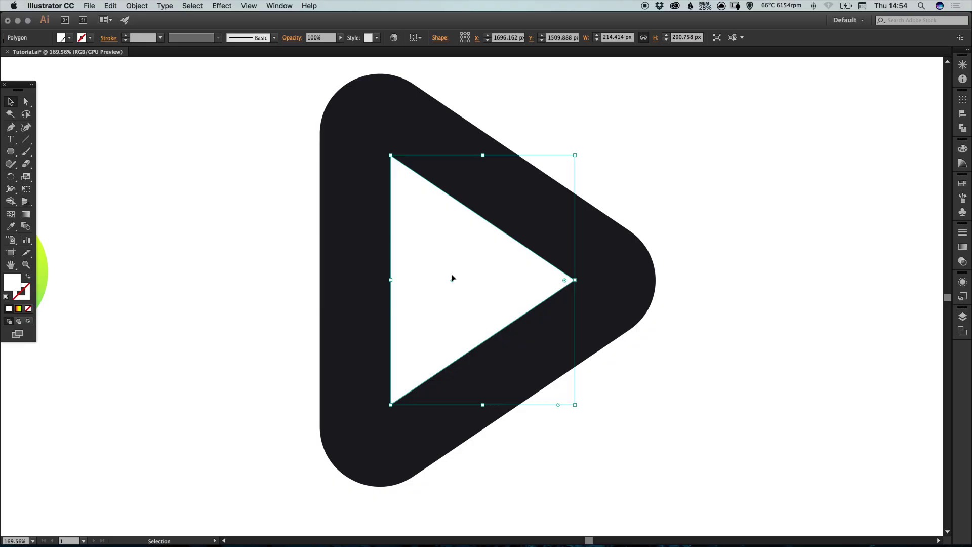
key(z)
drag(524, 246, 594, 322)
key(v)
drag(425, 253, 445, 256)
key(super+0)
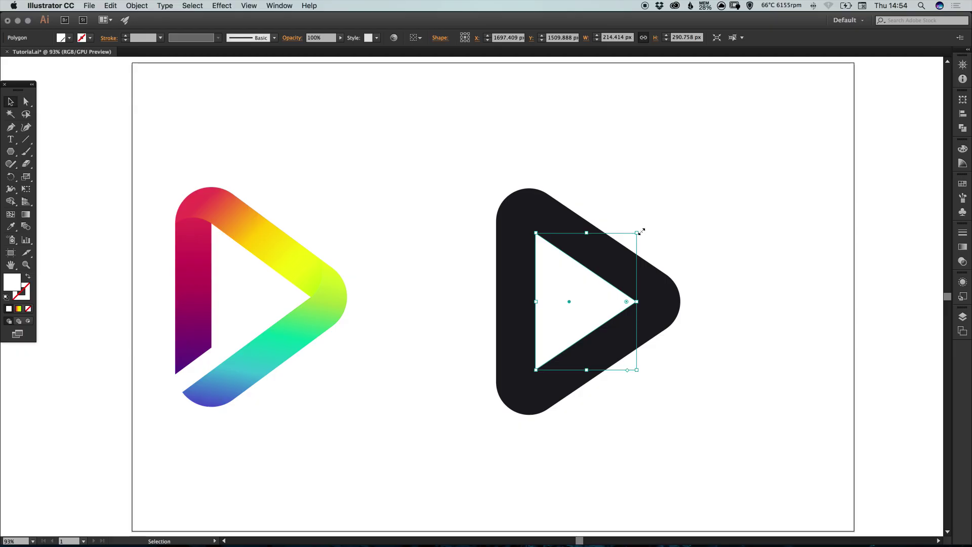
Enlarge the white triangle slightly around its centre and narrow both triangles together to an overall width of about 370 px
drag(637, 231, 478, 405)
click(713, 215)
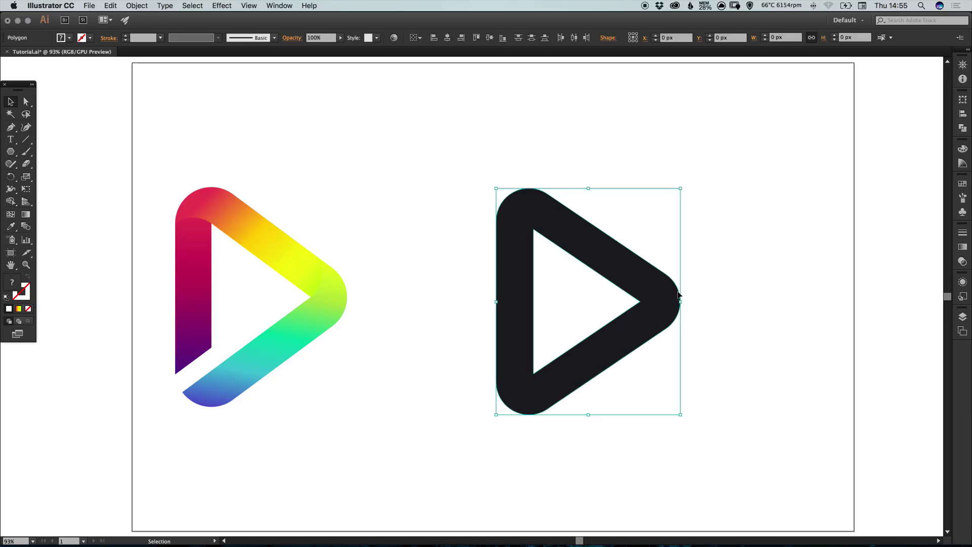
drag(681, 302, 670, 302)
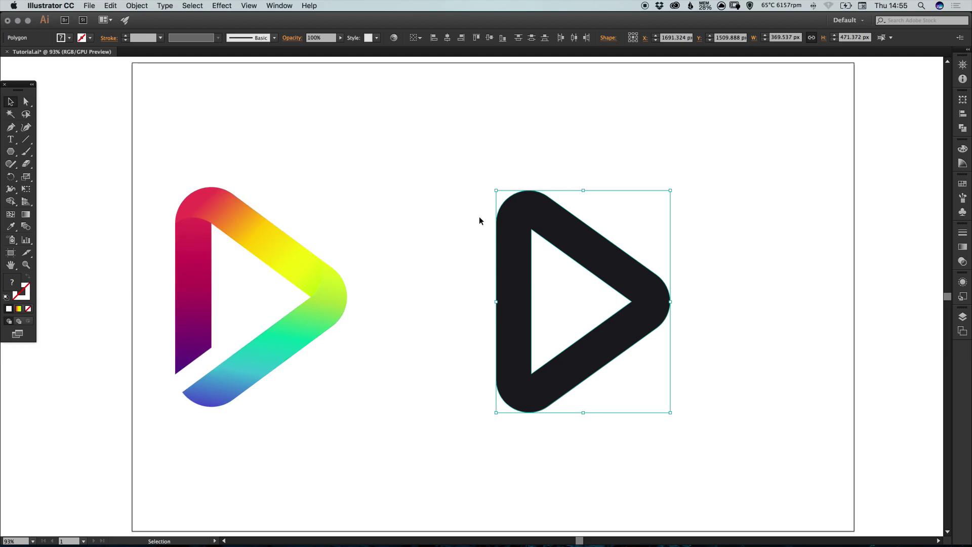
click(730, 240)
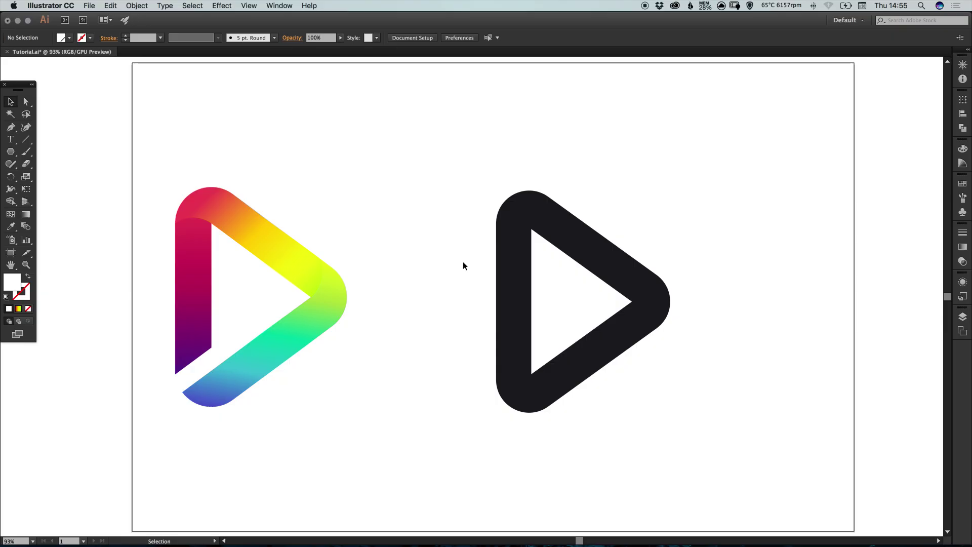
Apply the Pathfinder Unite operation to the dark rounded triangle to turn its live corners into a plain path
click(503, 217)
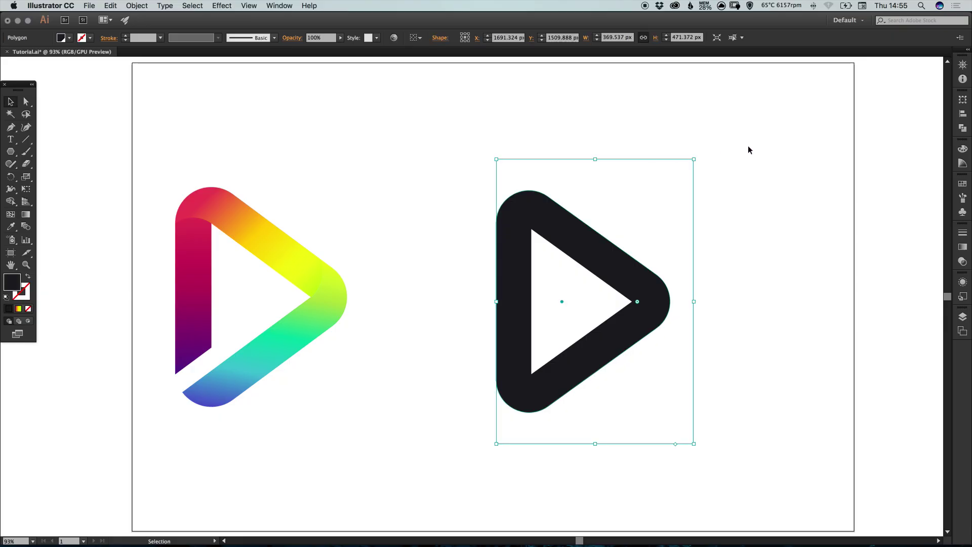
click(962, 129)
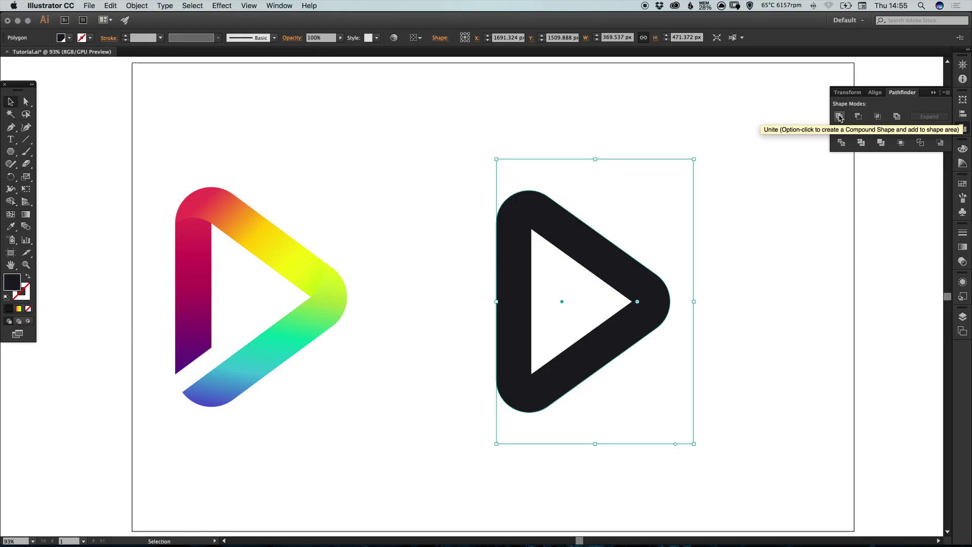
click(838, 117)
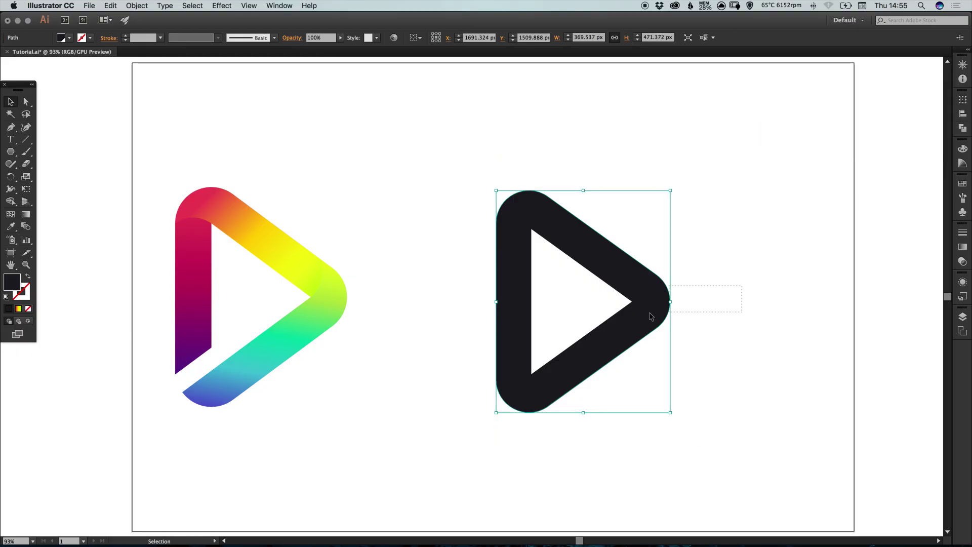
click(708, 289)
click(513, 383)
key(ctrl+0)
click(458, 246)
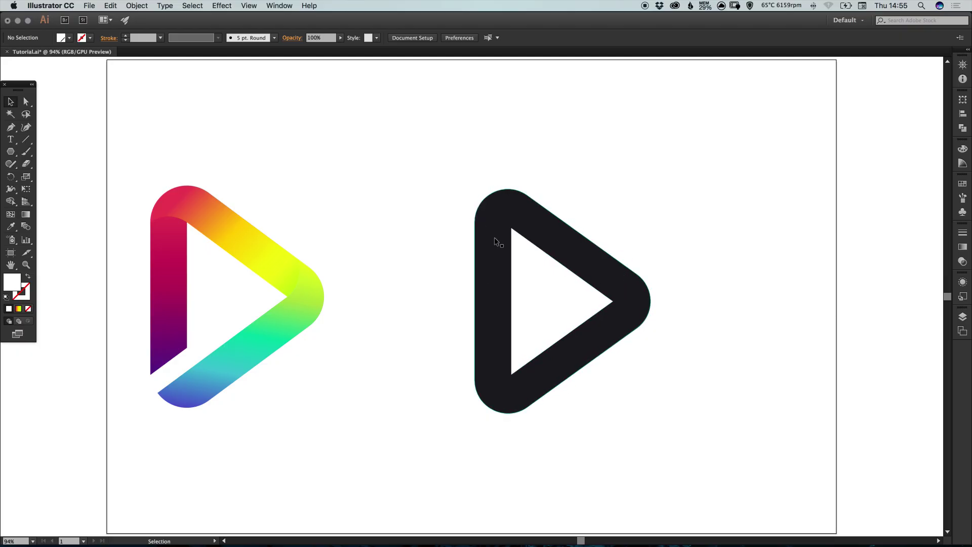
Draw a curved fold line with the Pen tool from the white triangle's upper corner to the band's outer left edge, retracting the outgoing handle
key(z)
drag(404, 169, 602, 329)
drag(316, 239, 647, 260)
scroll(371, 252, left, 10)
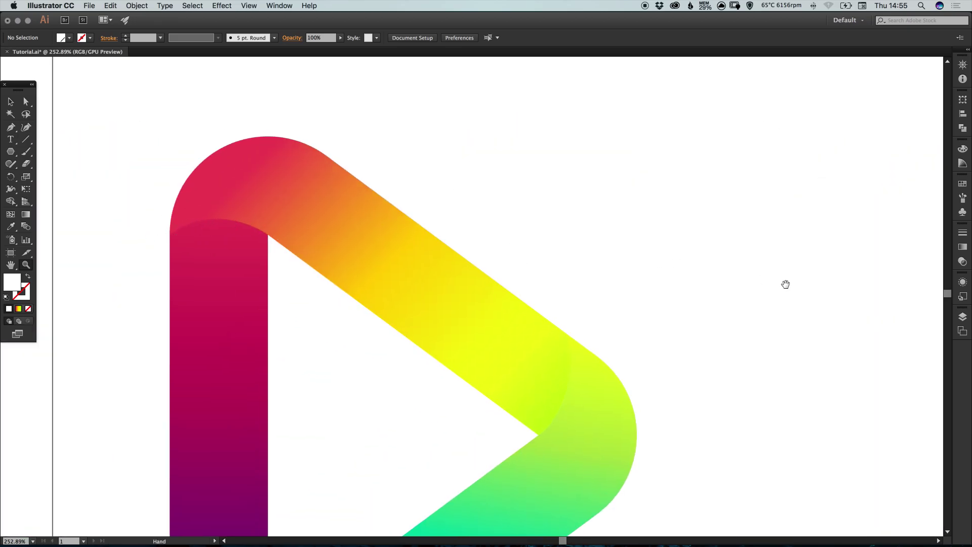
scroll(781, 282, right, 15)
drag(614, 253, 380, 254)
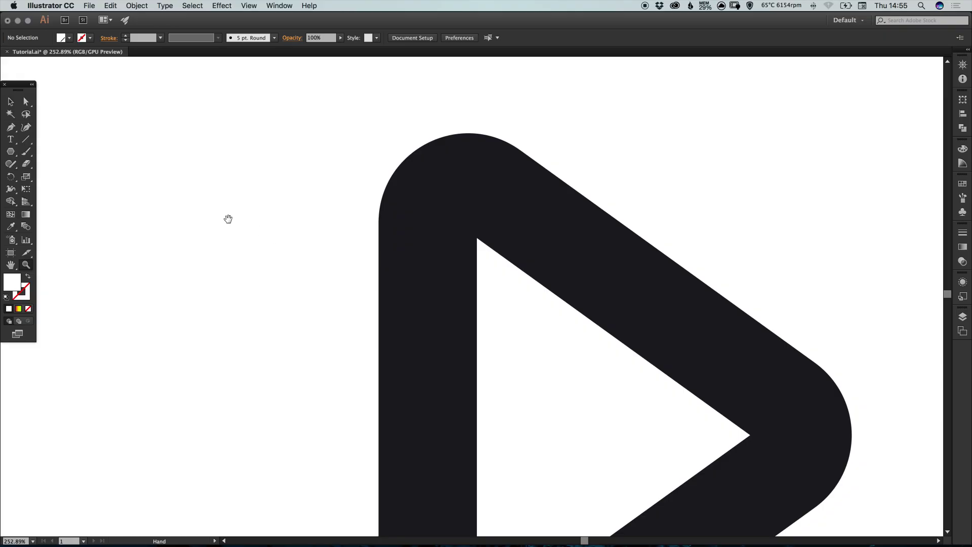
click(11, 127)
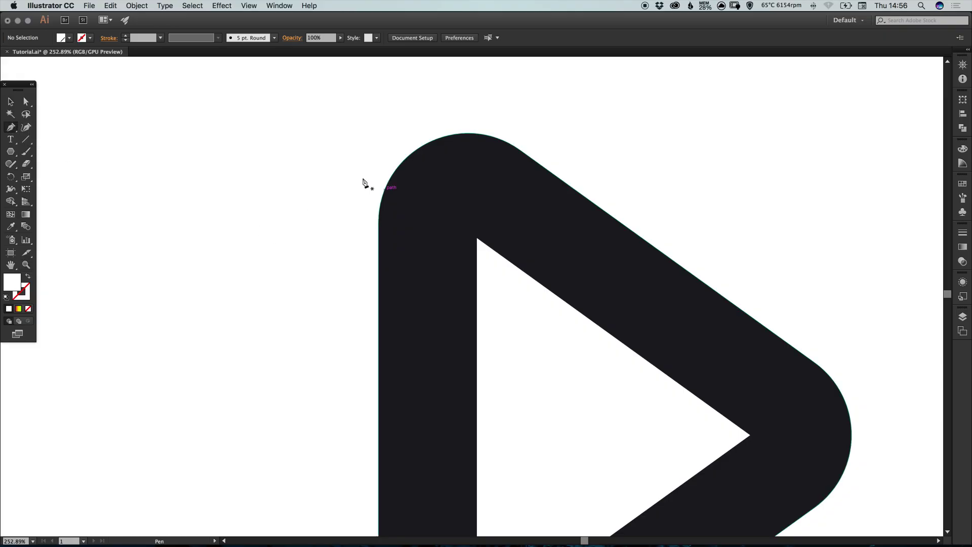
click(248, 6)
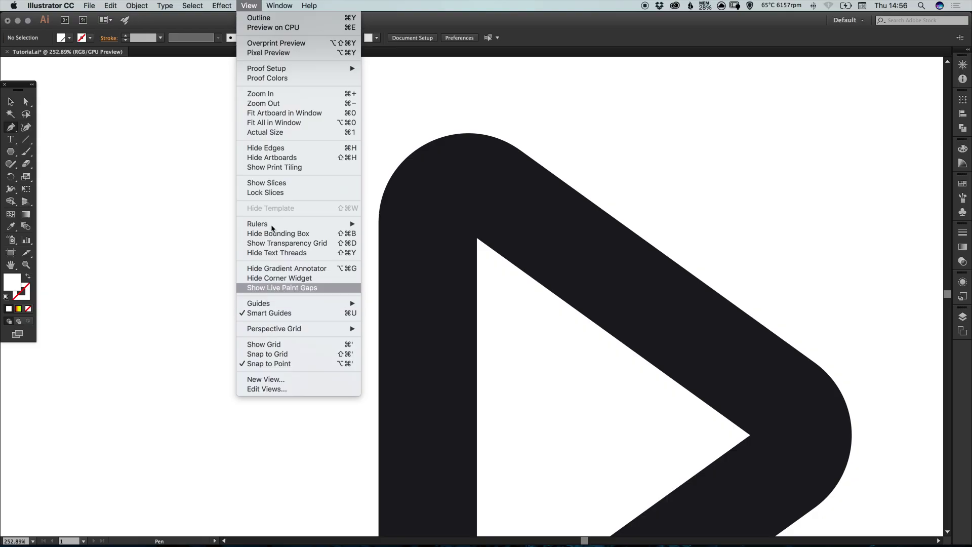
click(249, 6)
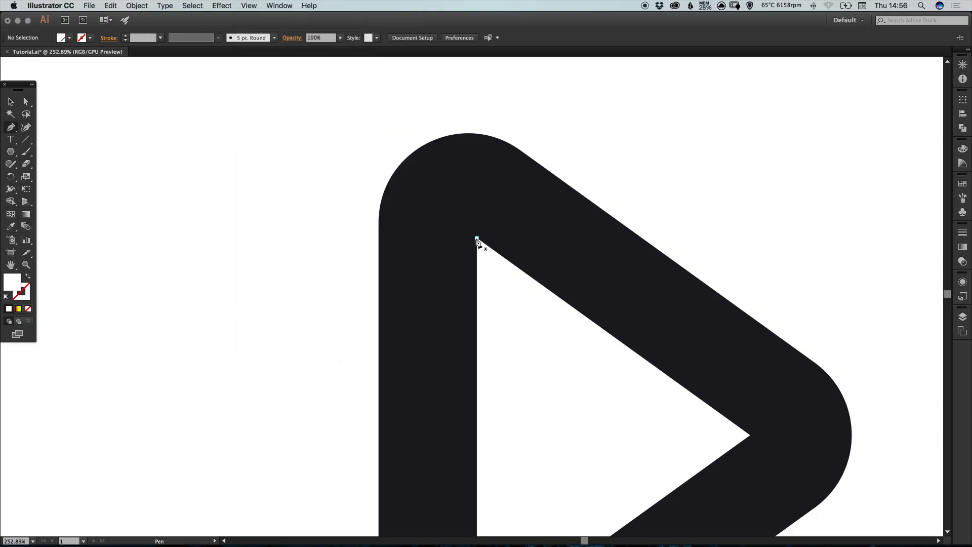
click(476, 237)
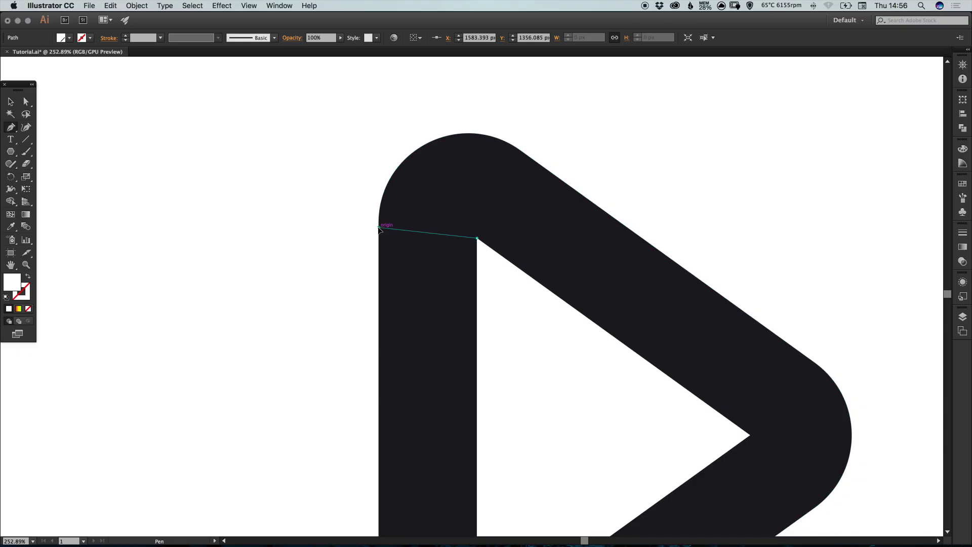
drag(349, 236, 318, 248)
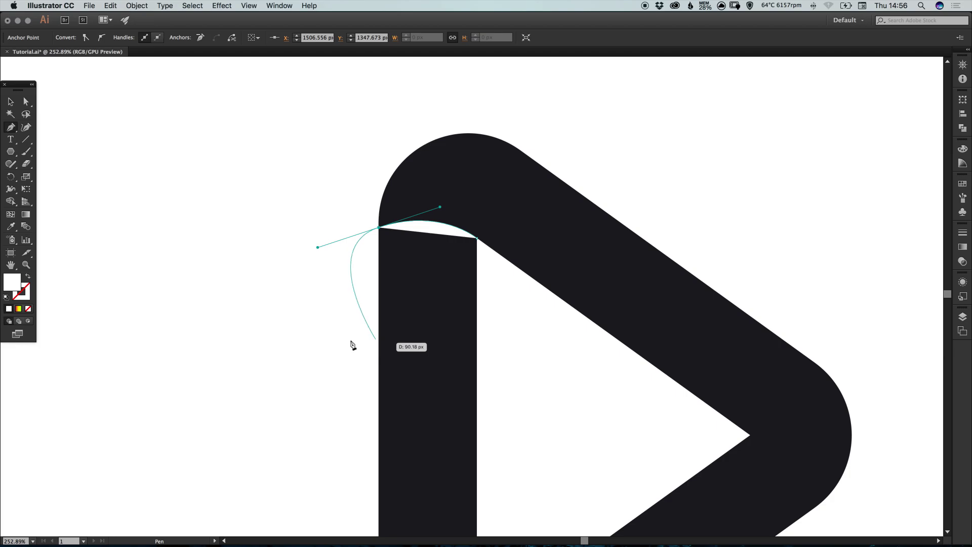
click(379, 227)
Check the upper fold curve in outline view, remove its white fill in preview, and deselect it
click(10, 101)
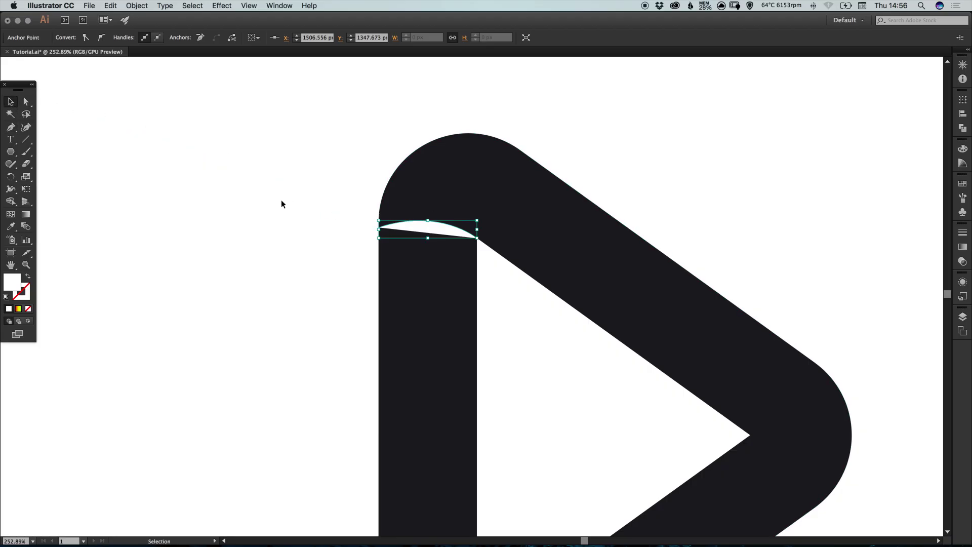
key(a)
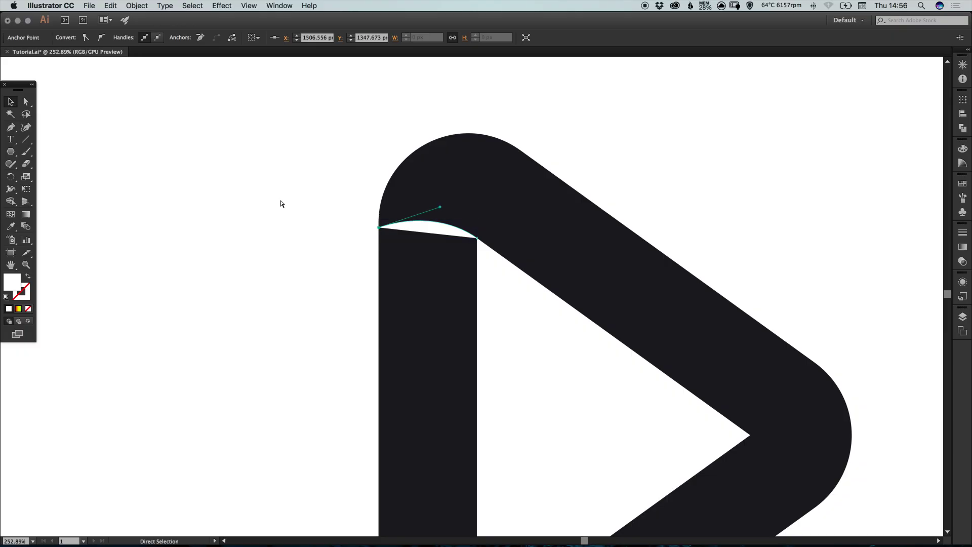
key(super+y)
key(v)
click(333, 248)
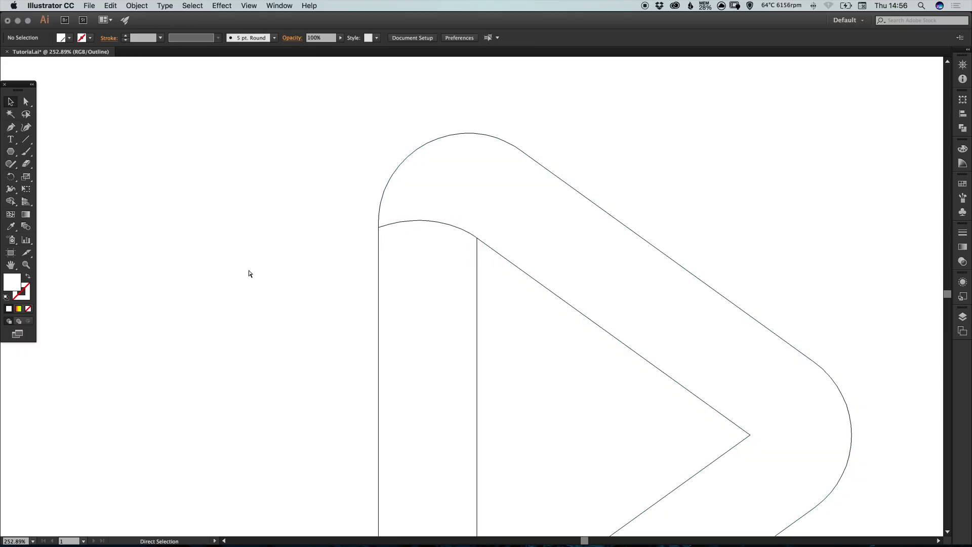
key(super+y)
click(434, 230)
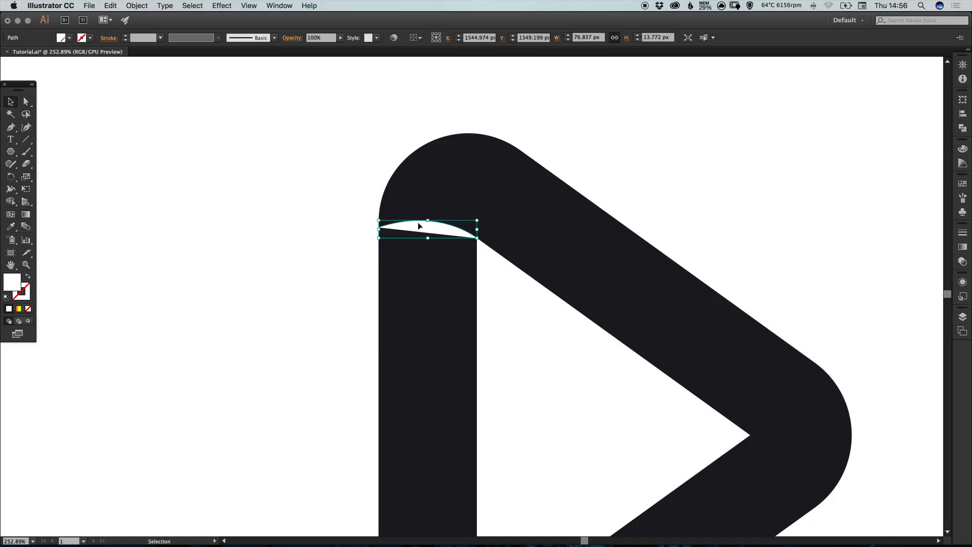
click(28, 309)
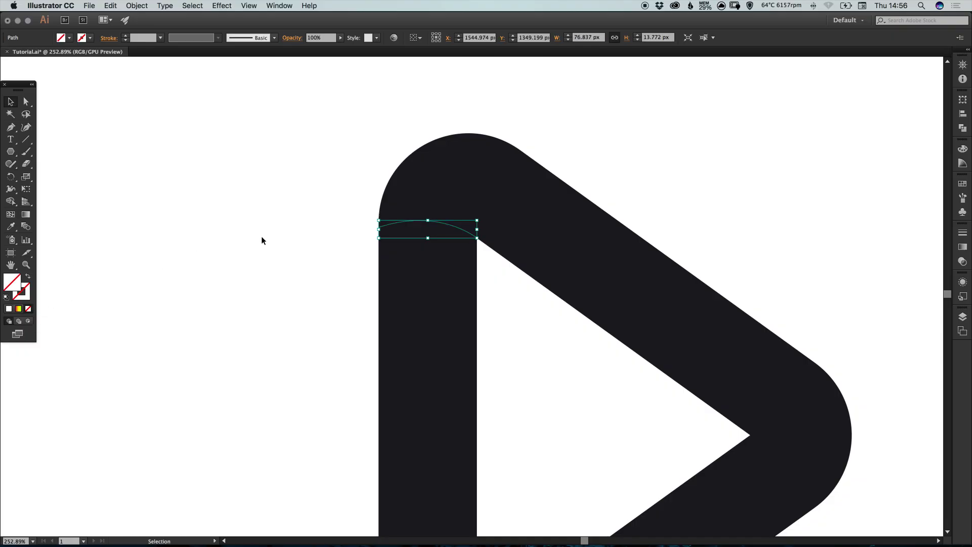
click(311, 236)
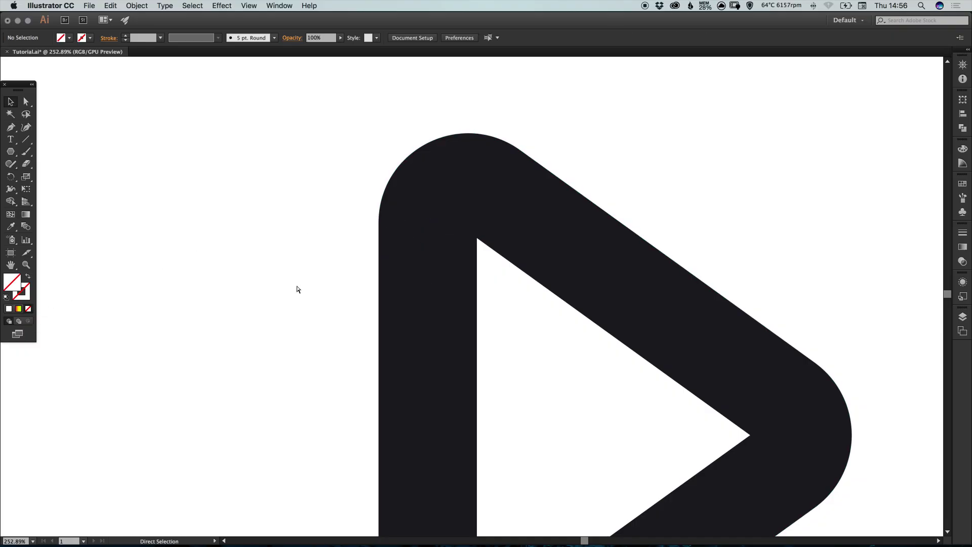
In outline view, draw a curved fold line from the inner triangle's right corner up to the band's outer edge near the rounded right corner
key(super+y)
drag(480, 306, 397, 273)
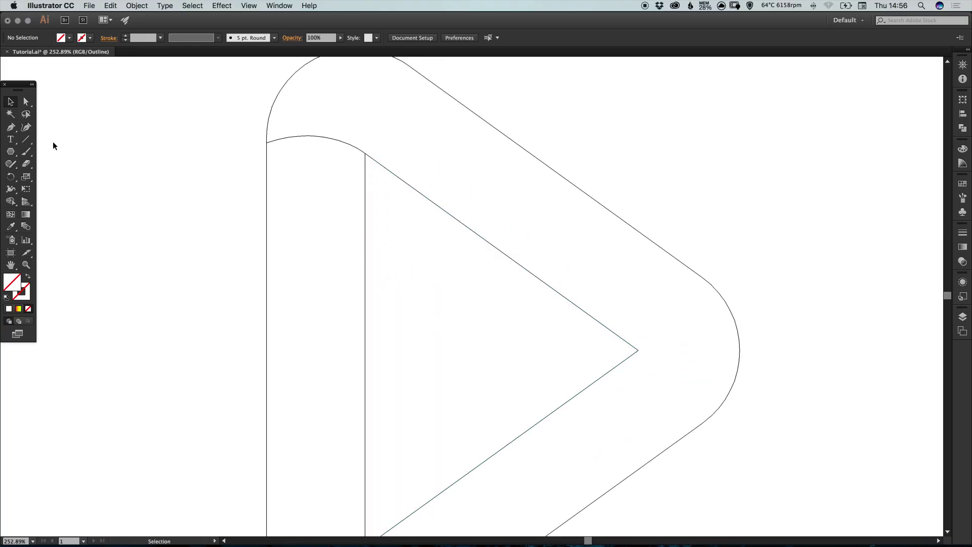
click(11, 128)
click(639, 351)
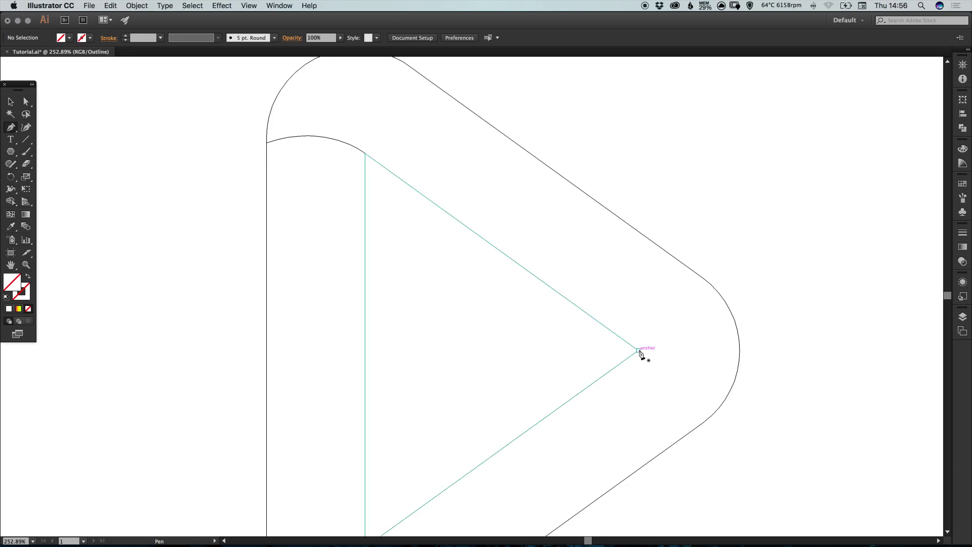
click(640, 350)
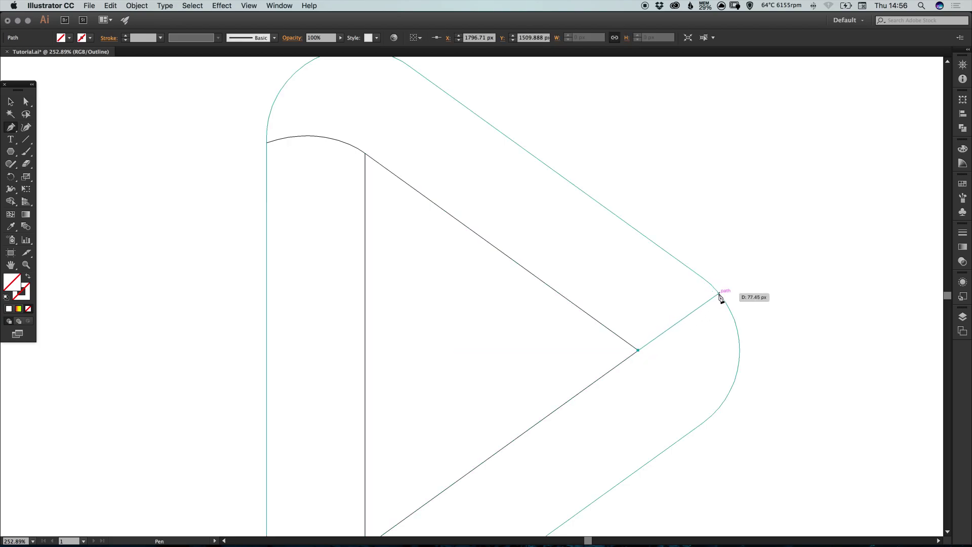
drag(703, 278, 717, 233)
key(super+z)
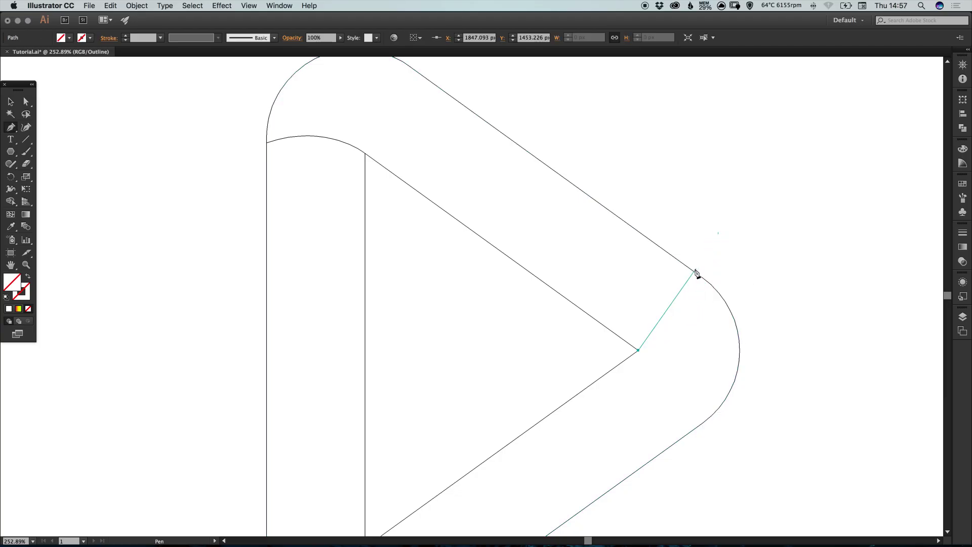
drag(689, 268, 689, 225)
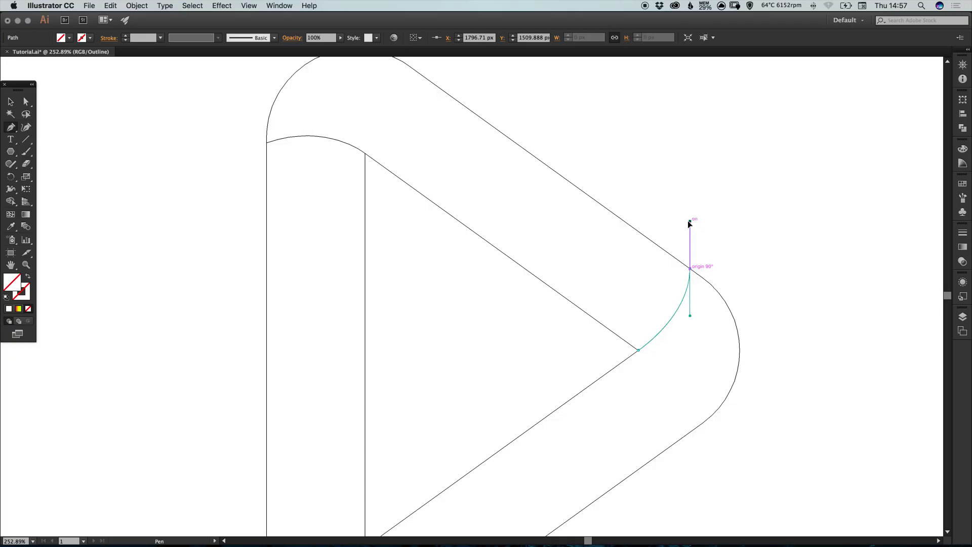
drag(690, 225, 688, 221)
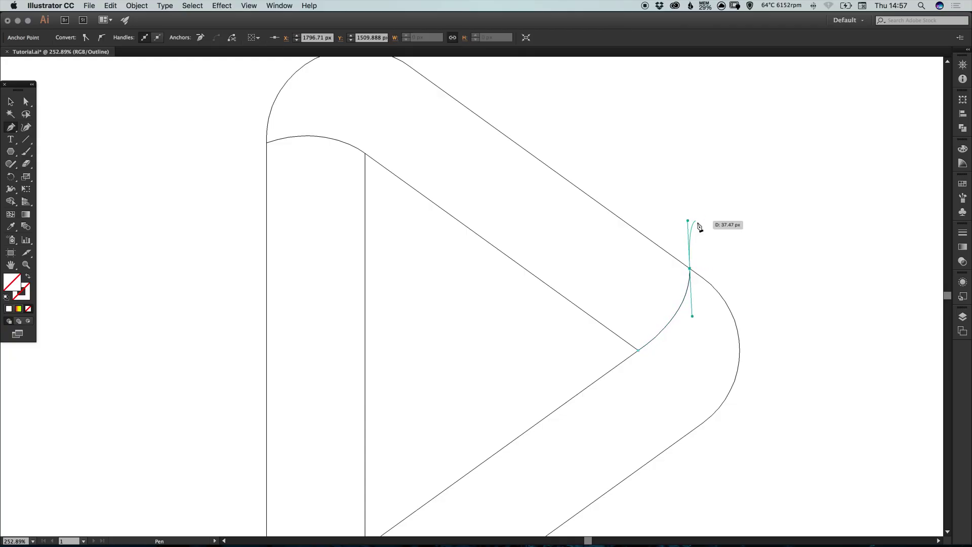
Retract the outgoing handle of the right fold curve and deselect it to leave the path open
click(689, 268)
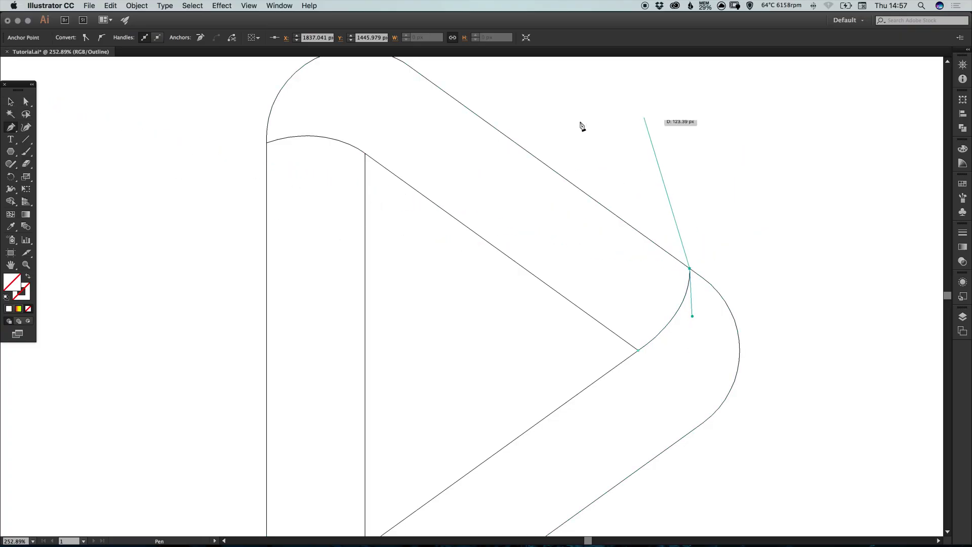
click(192, 5)
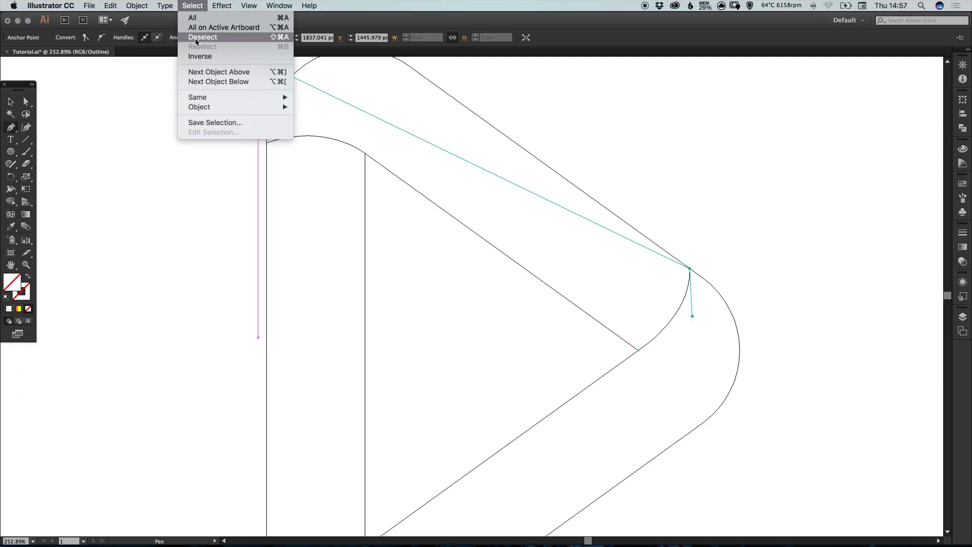
click(282, 37)
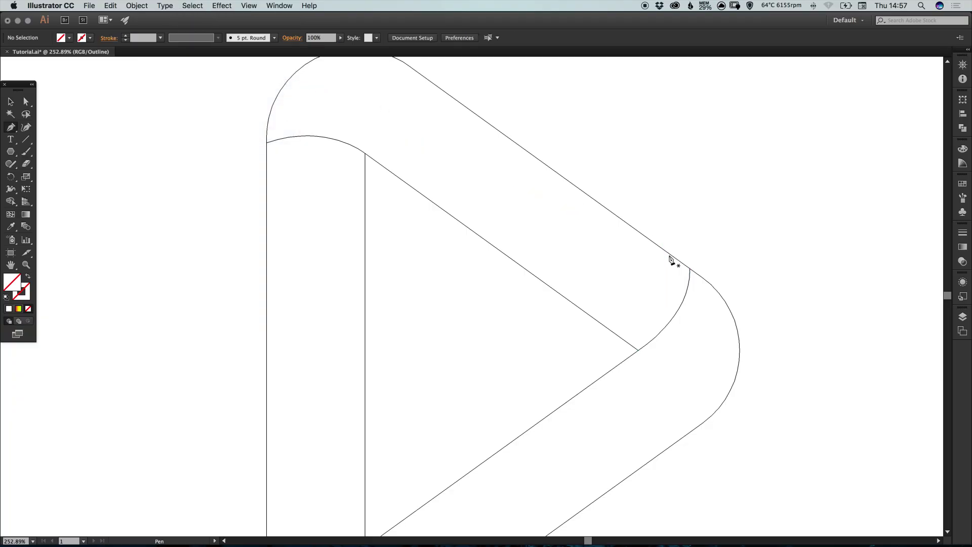
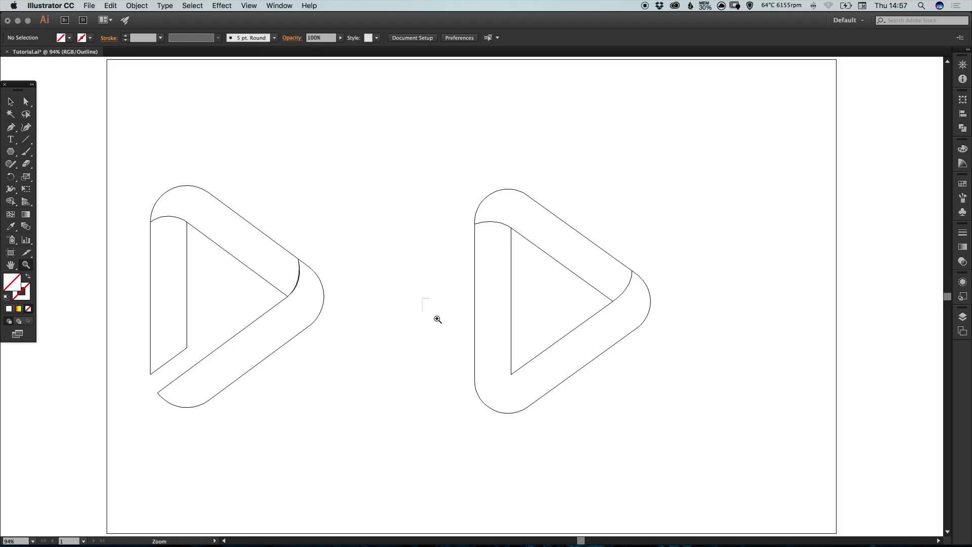
Draw a closed, straight-sided Pen shape across the band's lower-left corner, its lower edge extending the lower band's inner edge, and deselect it
drag(423, 298, 557, 450)
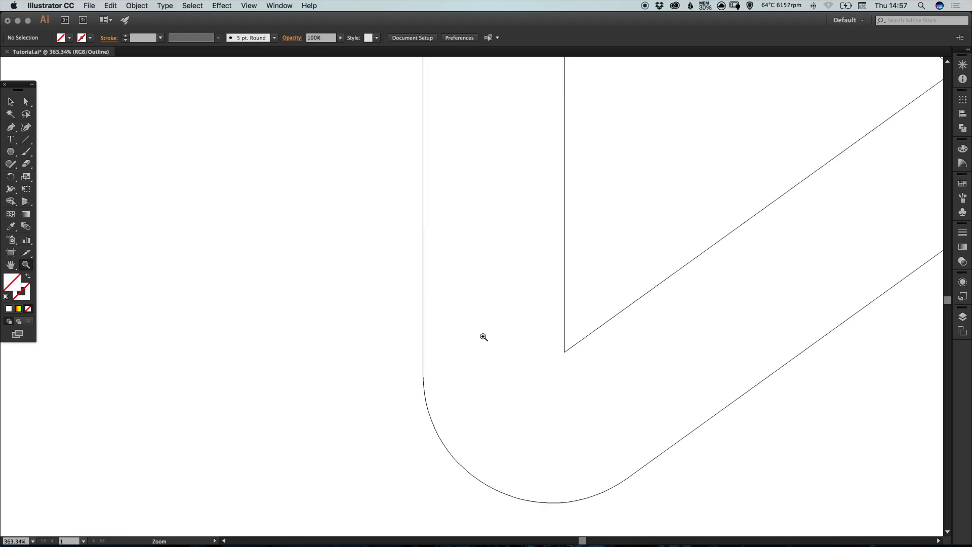
key(v)
click(10, 127)
click(564, 353)
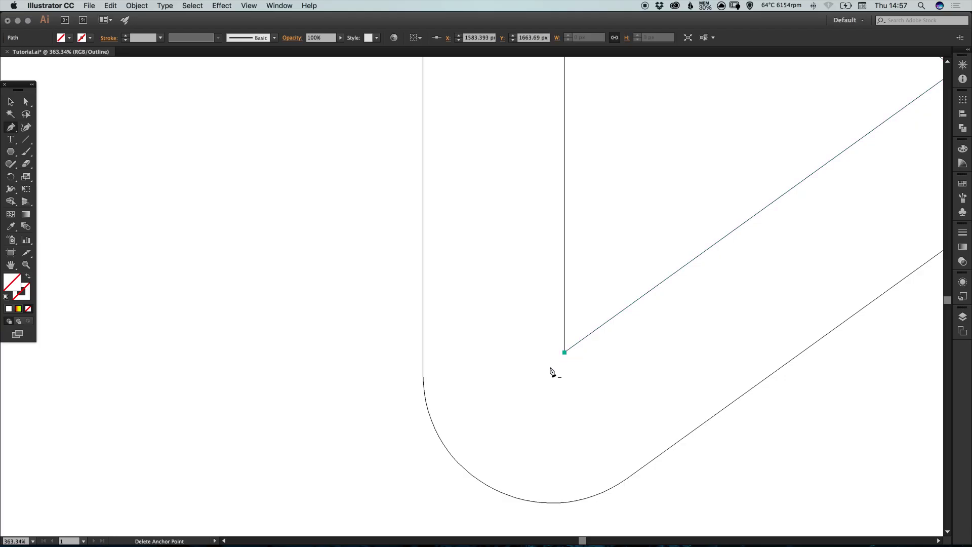
click(440, 437)
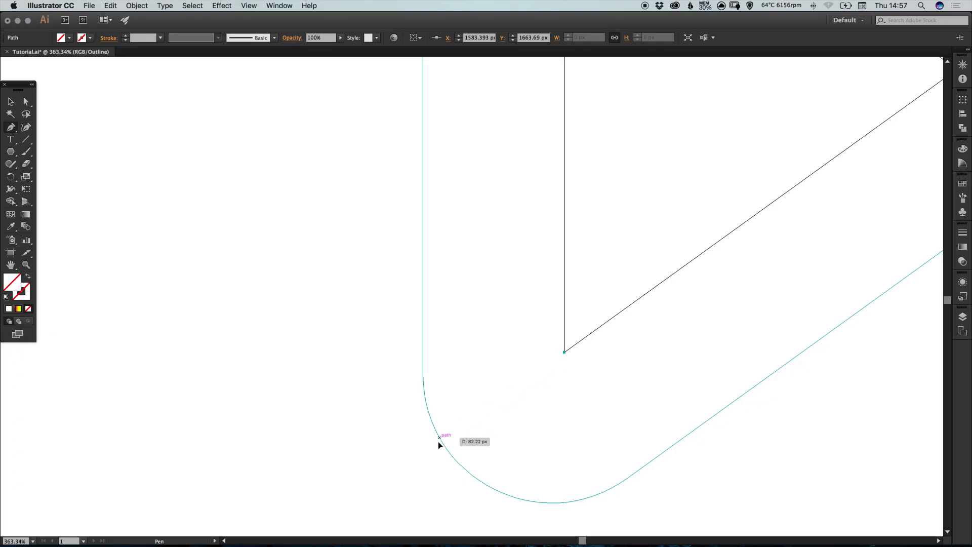
click(347, 399)
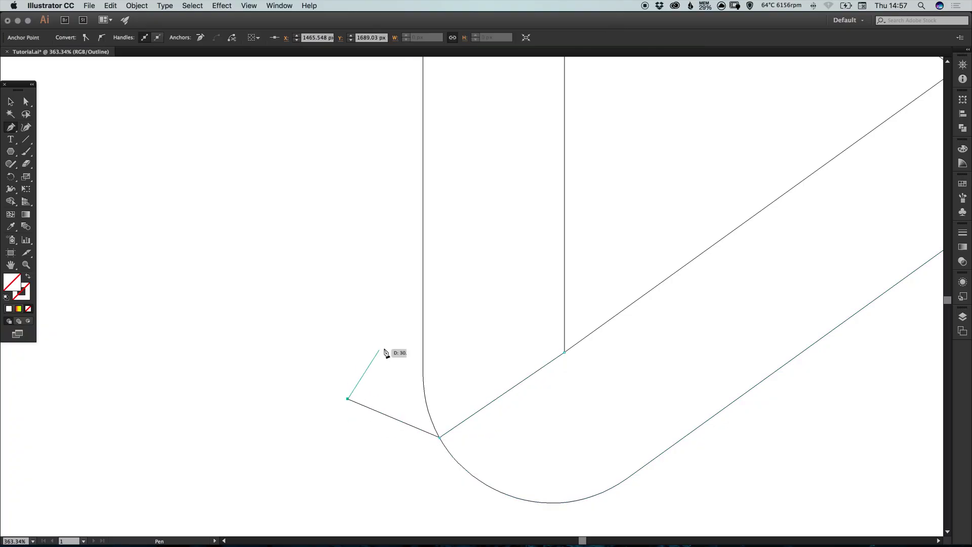
click(395, 346)
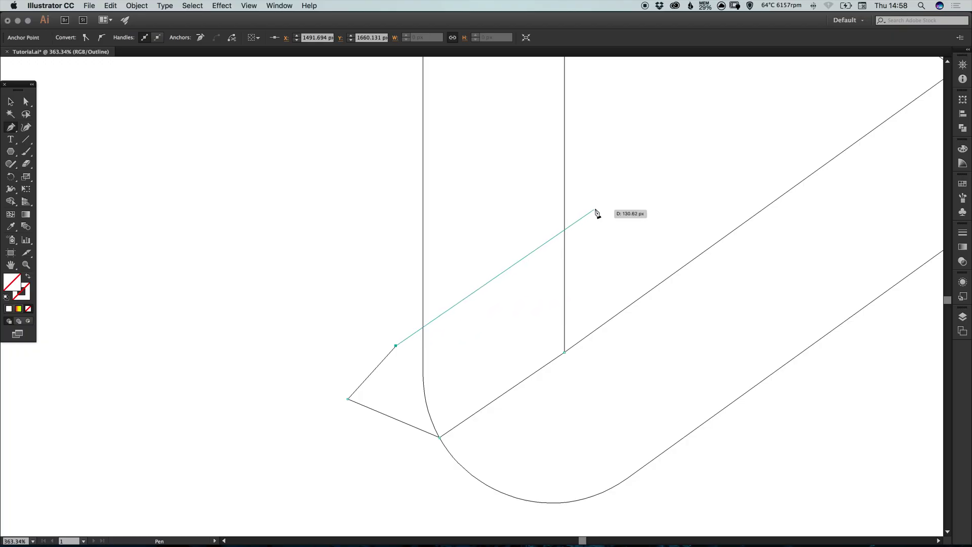
key(super)
click(597, 208)
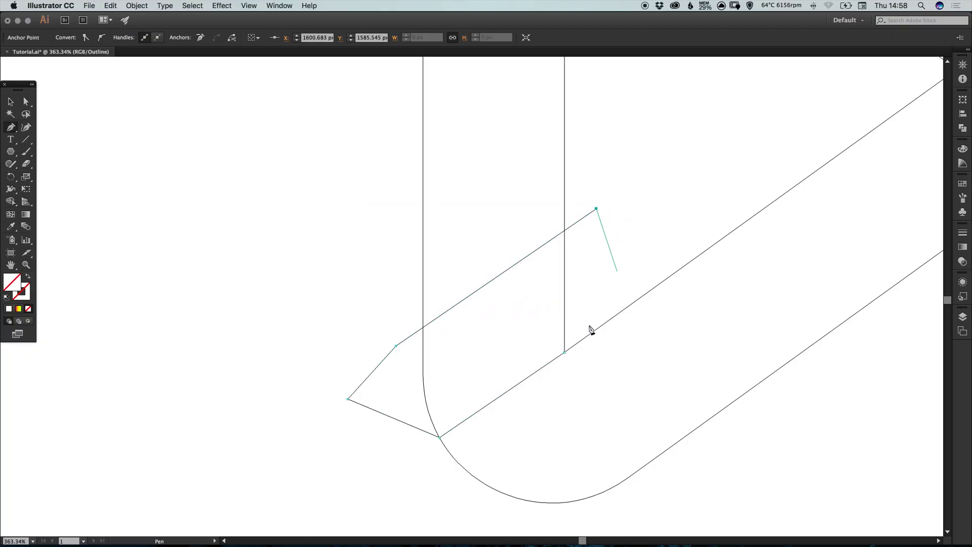
click(565, 352)
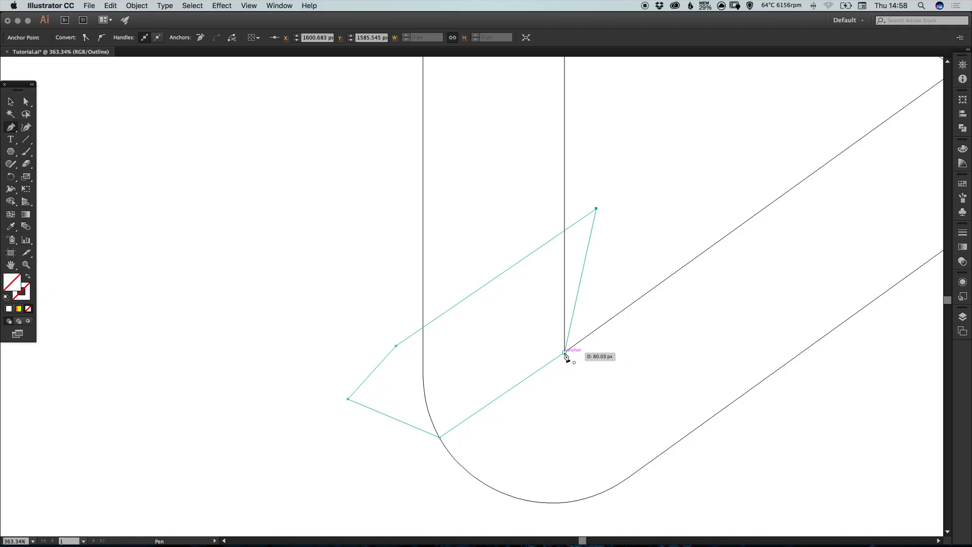
key(v)
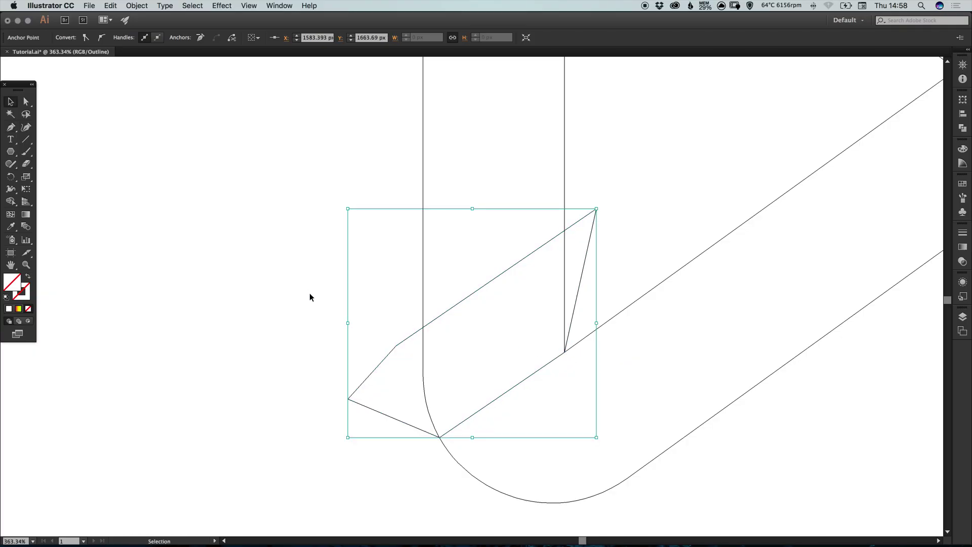
click(311, 286)
Return to preview with the whole artboard in view and fill the lower-left cutting shape with white
key(super+0)
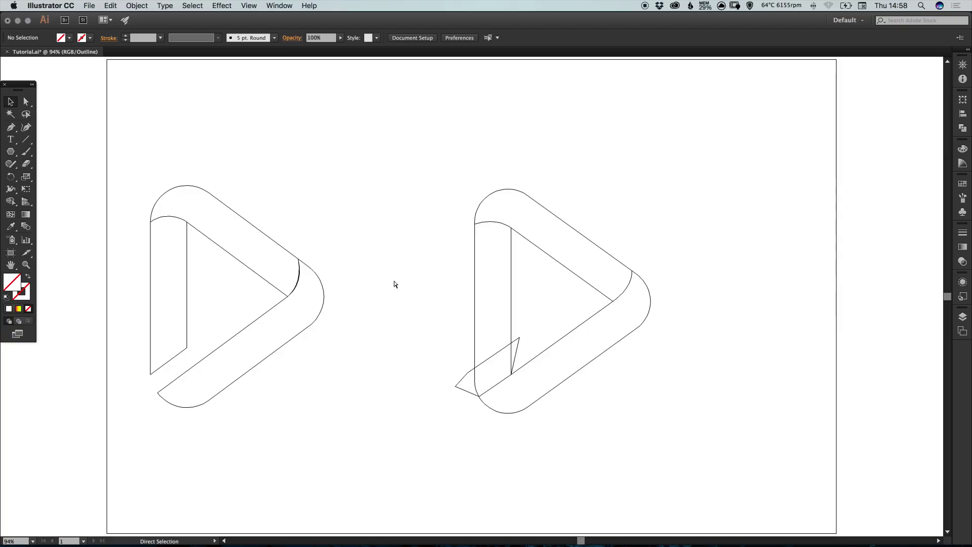
key(super+y)
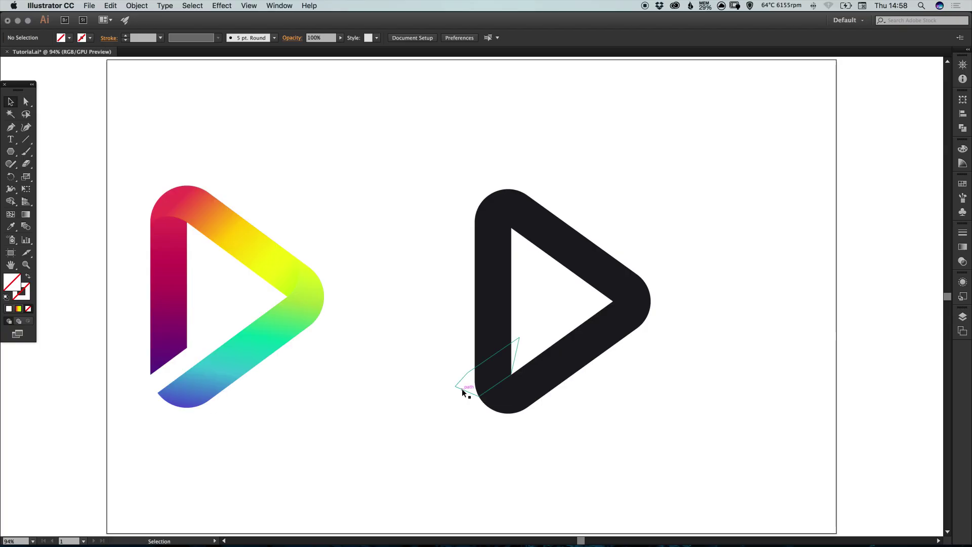
click(462, 392)
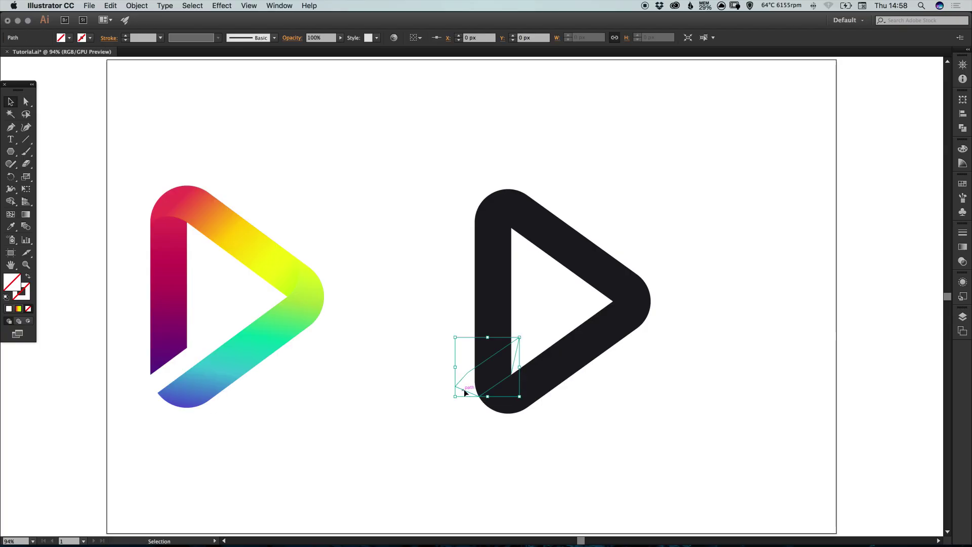
click(962, 183)
click(851, 206)
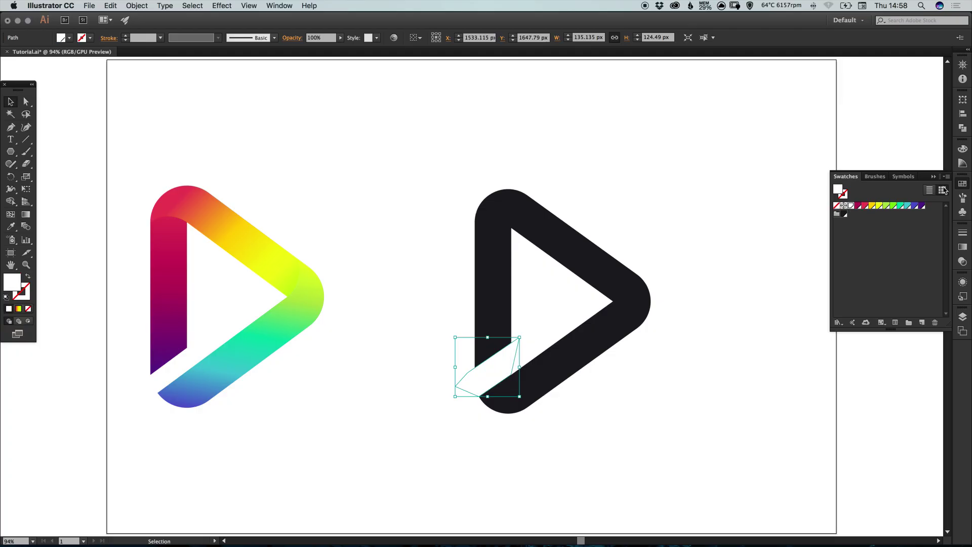
Narrow the white cutting shape by nudging its two upper anchor points down so the gap matches the reference logo, and deselect it
click(962, 183)
click(770, 234)
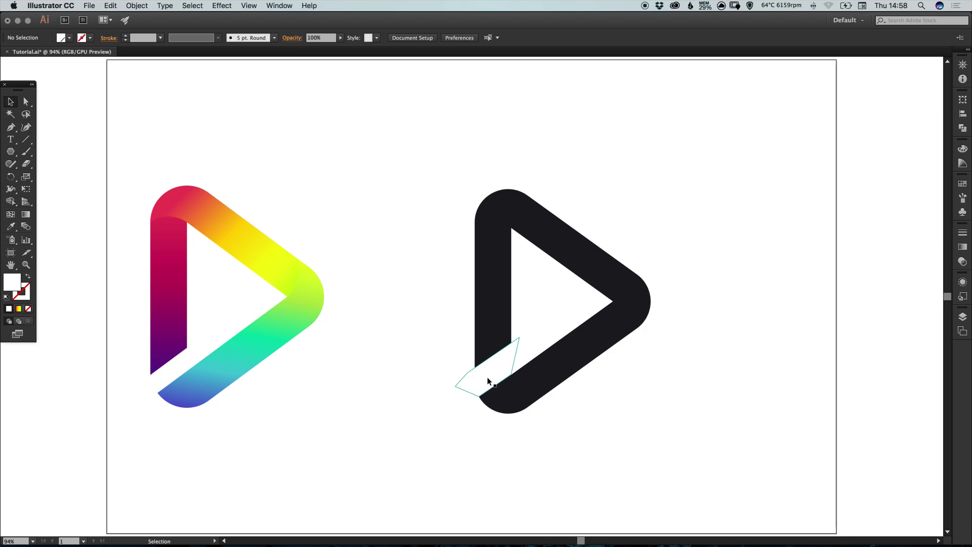
click(26, 101)
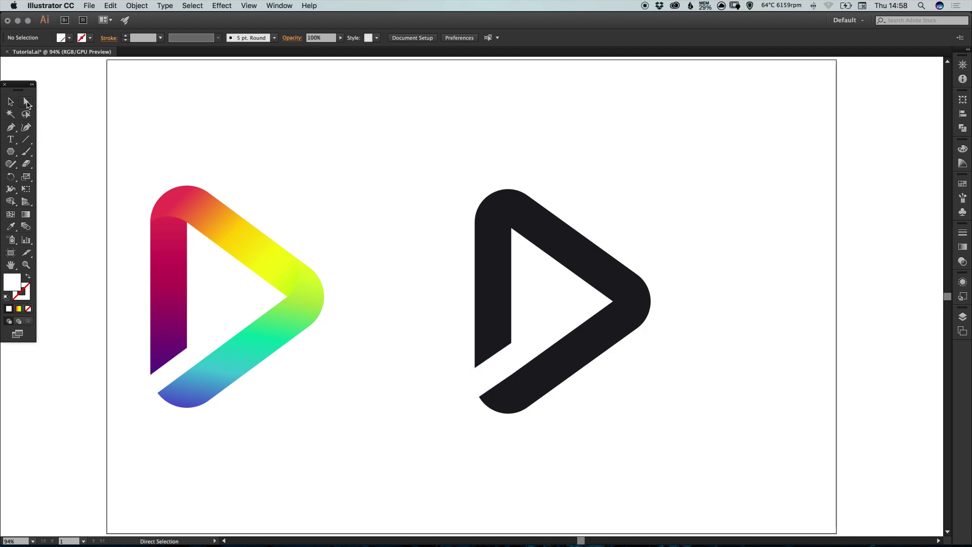
drag(511, 343, 520, 338)
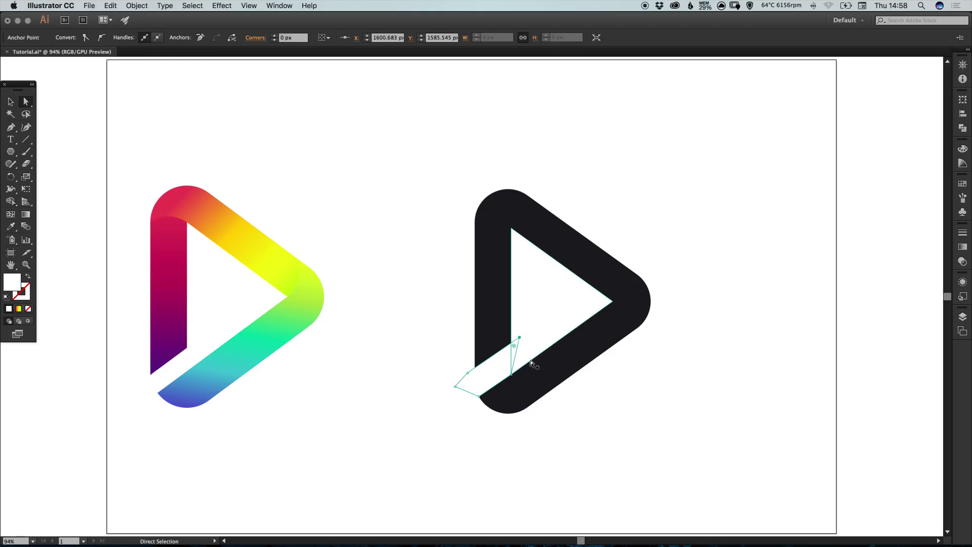
drag(468, 373, 469, 375)
click(471, 381)
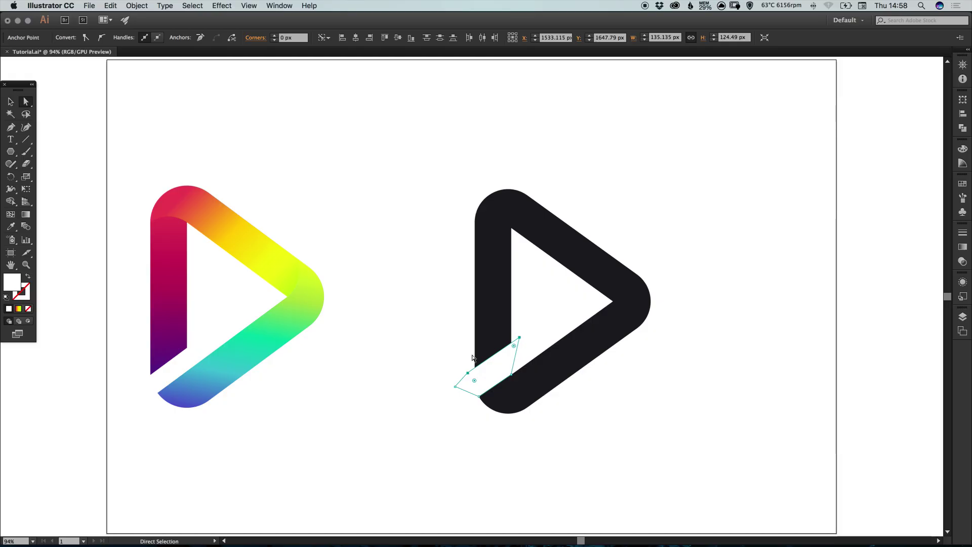
key(shift+Down)
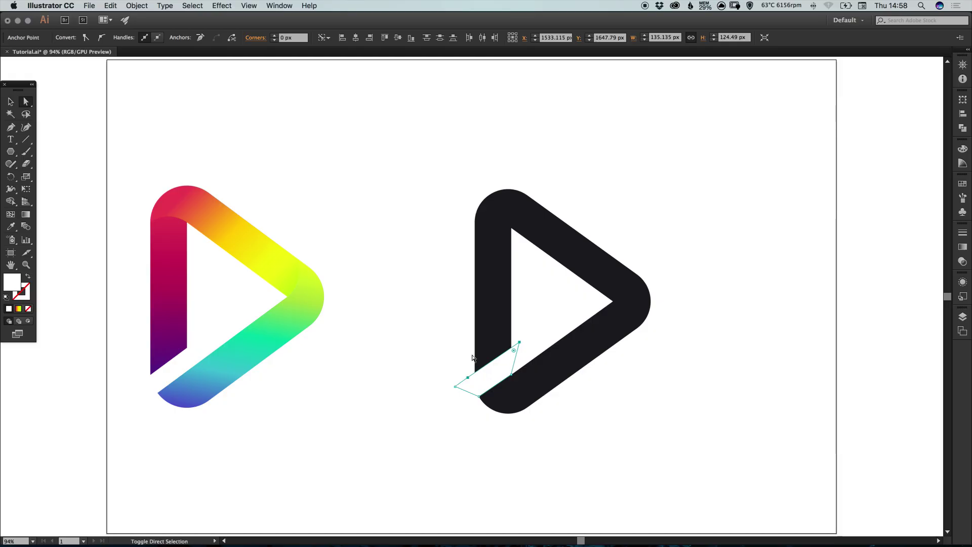
key(shift+Down)
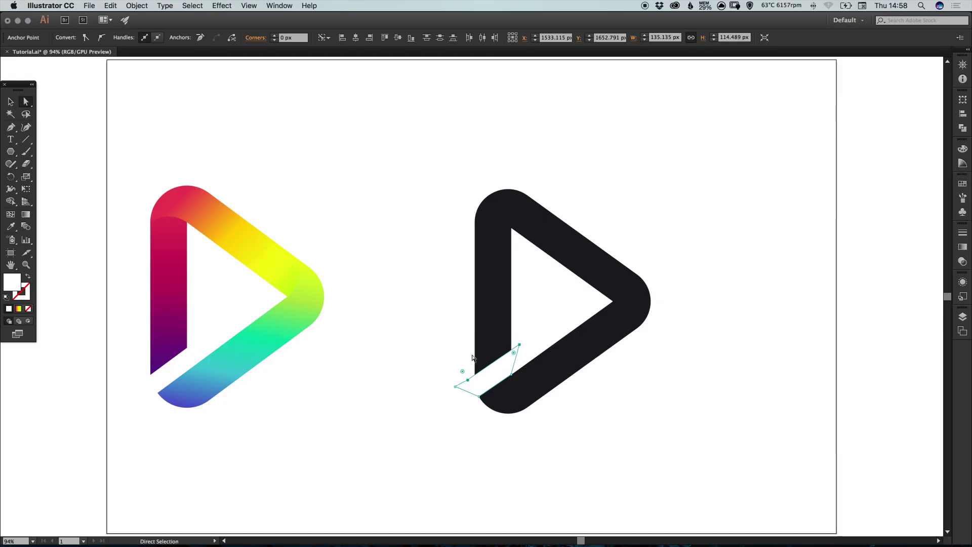
key(Up)
key(Up)
key(Up)
key(v)
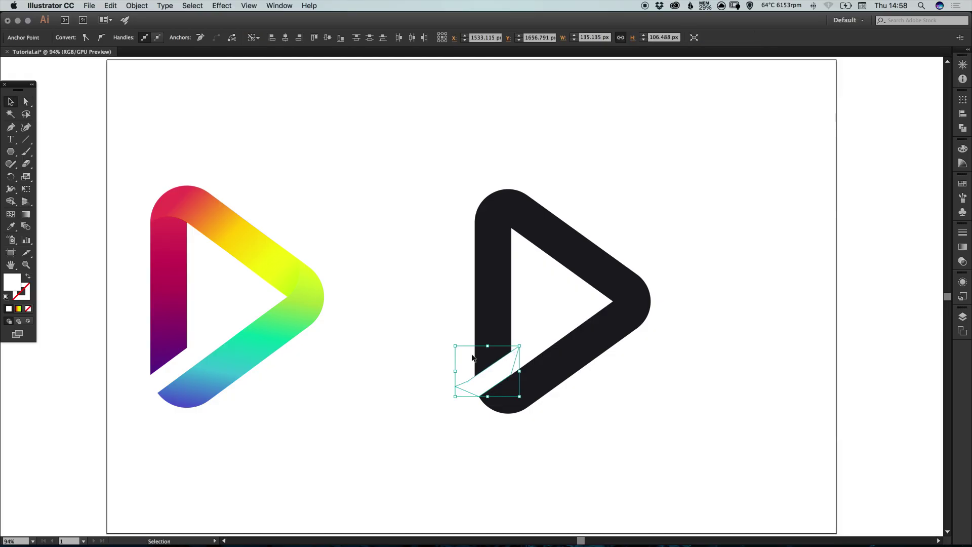
click(404, 286)
Unite the white inner triangle with the cutting shape using Pathfinder, and compare the outlines before and after the merge
click(531, 326)
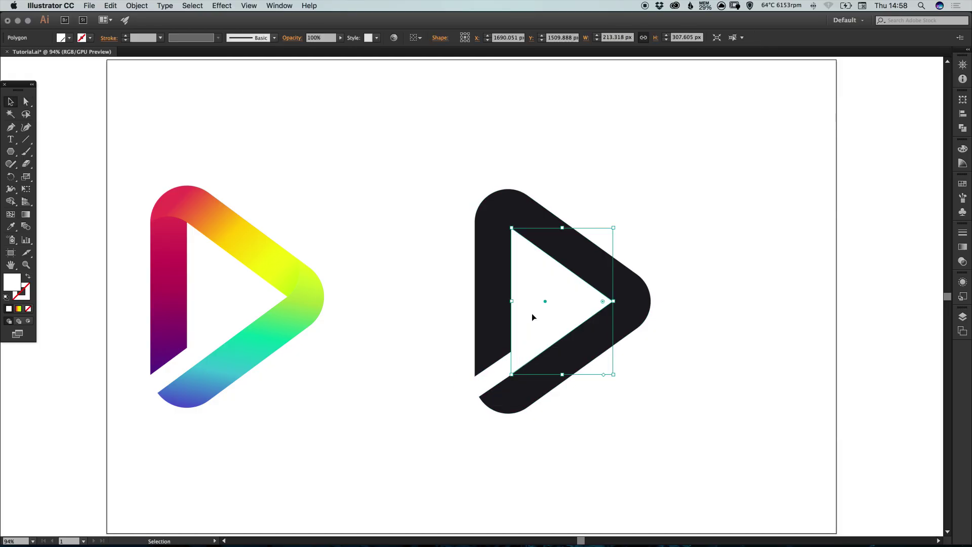
shift+click(491, 377)
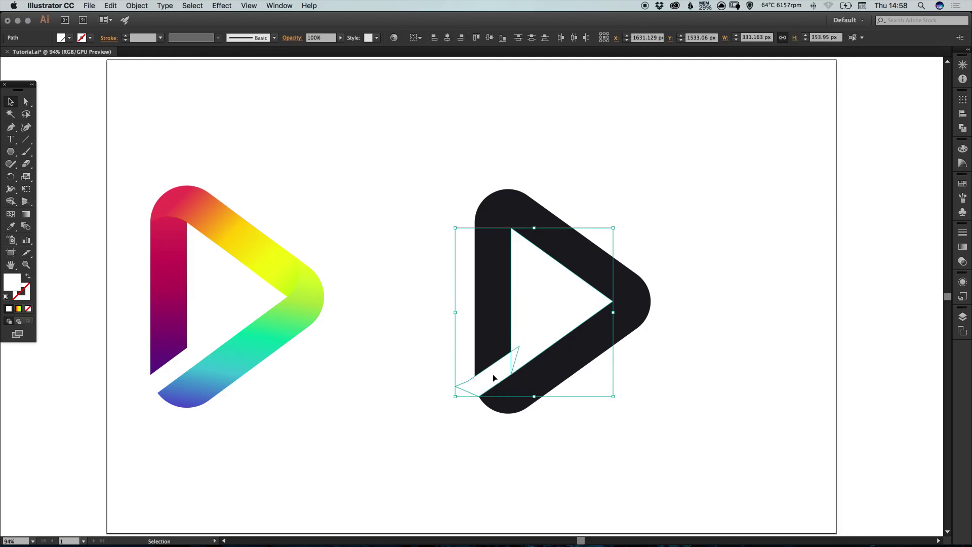
click(963, 128)
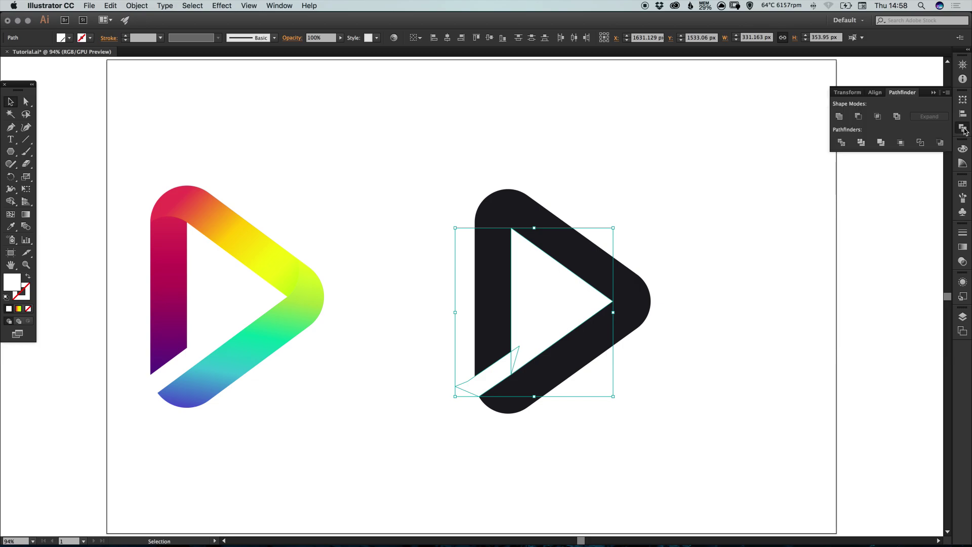
click(838, 117)
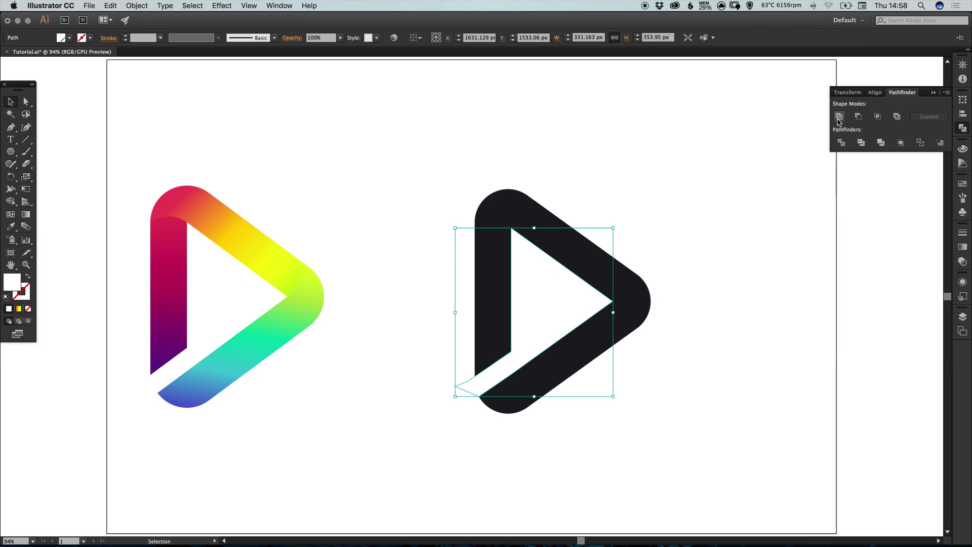
click(749, 280)
key(ctrl+y)
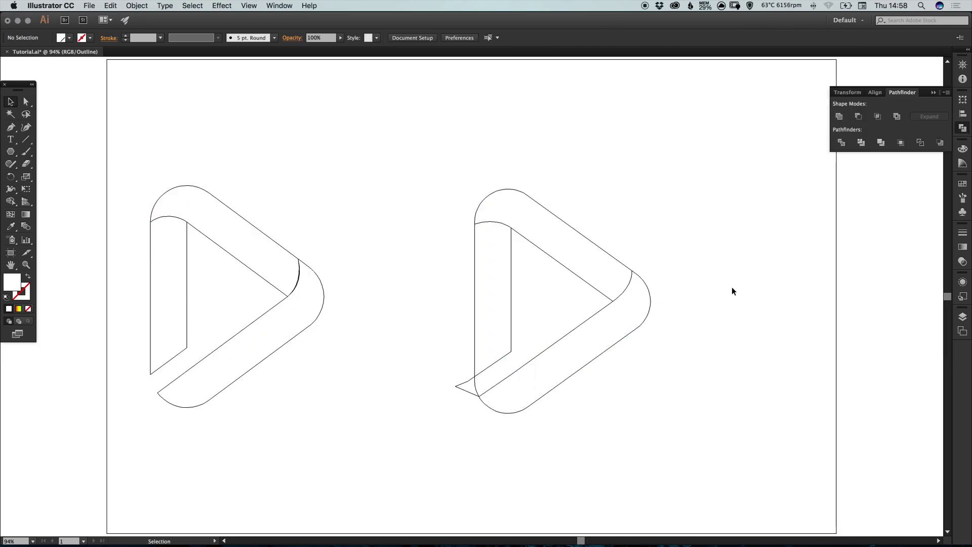
click(470, 388)
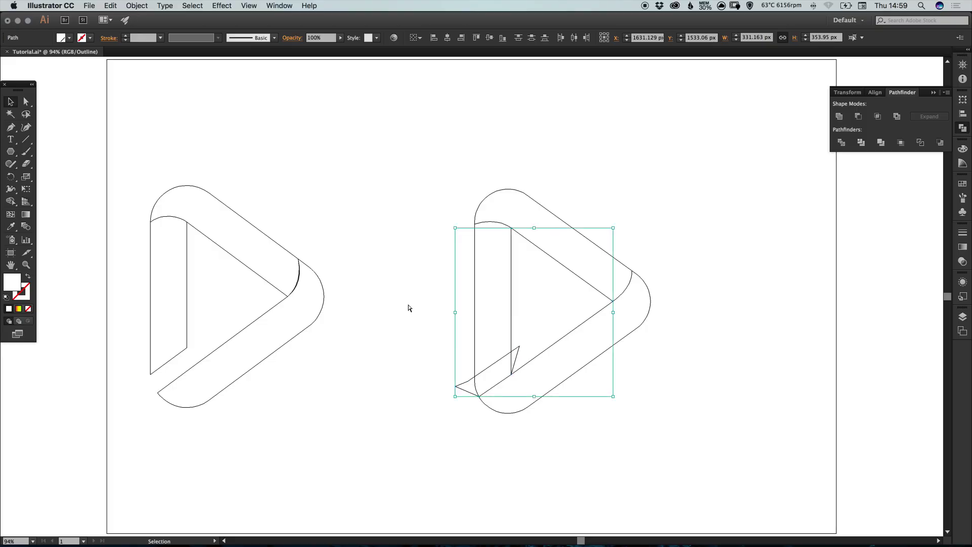
key(ctrl+z)
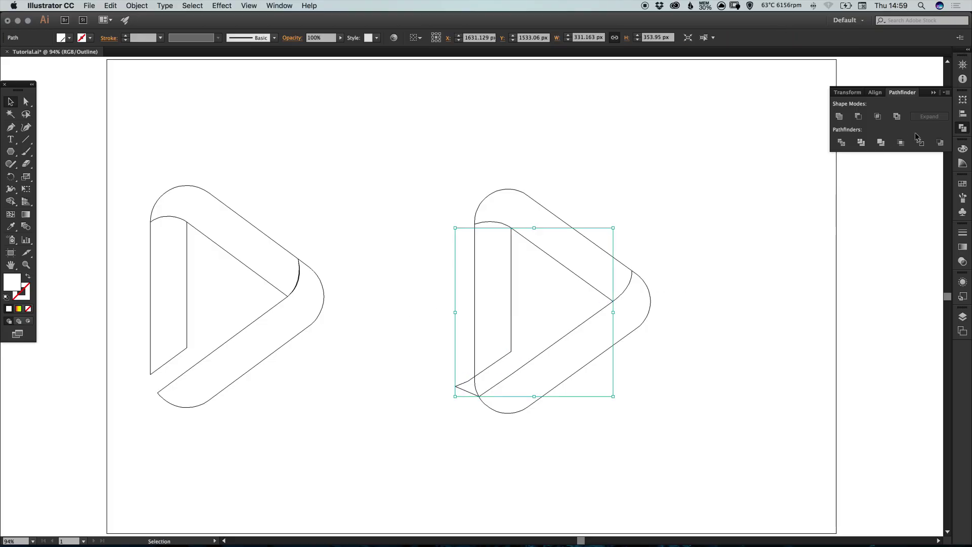
click(962, 127)
key(ctrl+y)
click(412, 237)
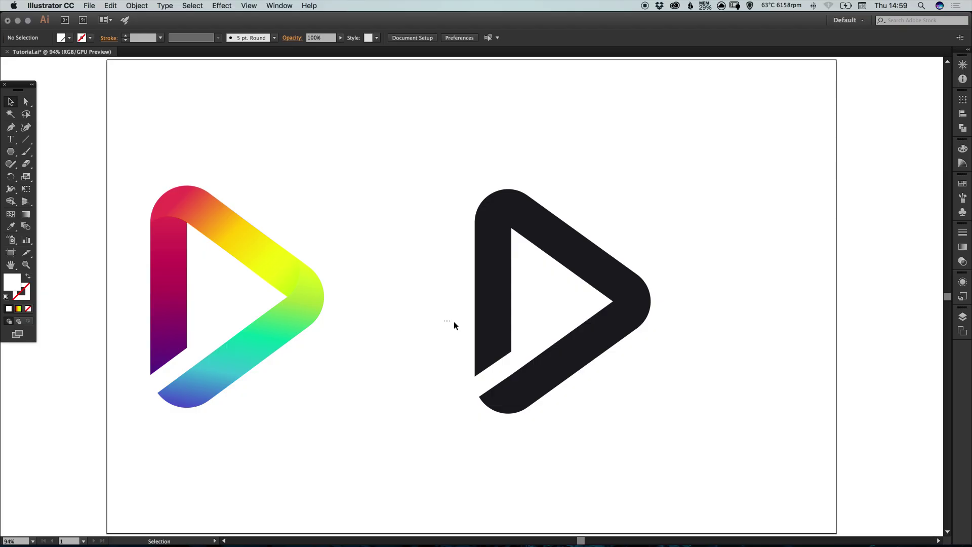
Subtract the united white shape from the black rounded triangle with Minus Front, and check the cut band in outline view
drag(493, 327, 543, 331)
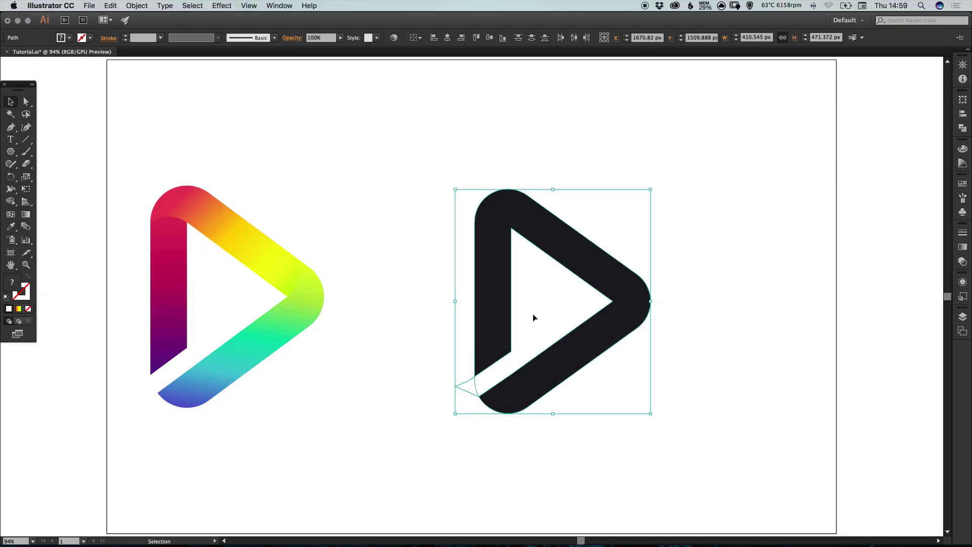
click(962, 128)
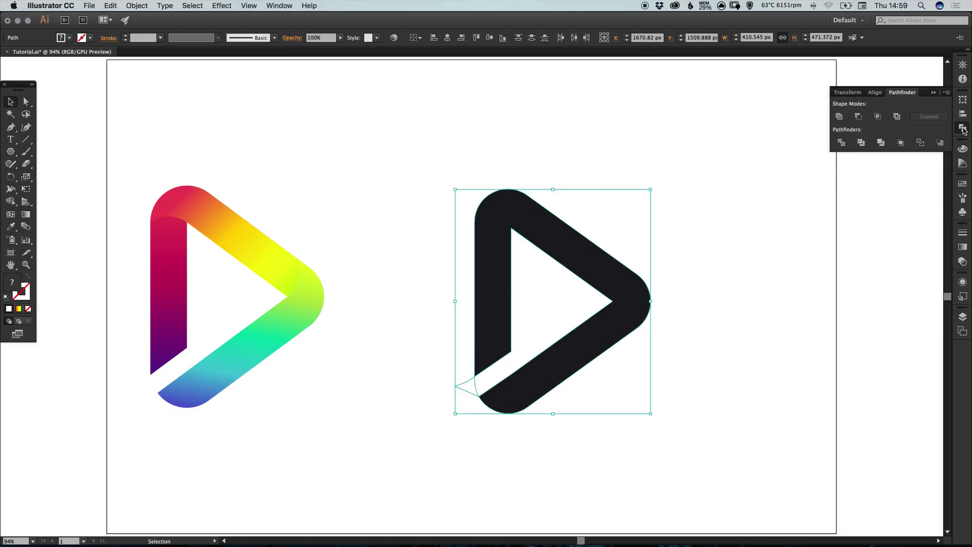
click(858, 117)
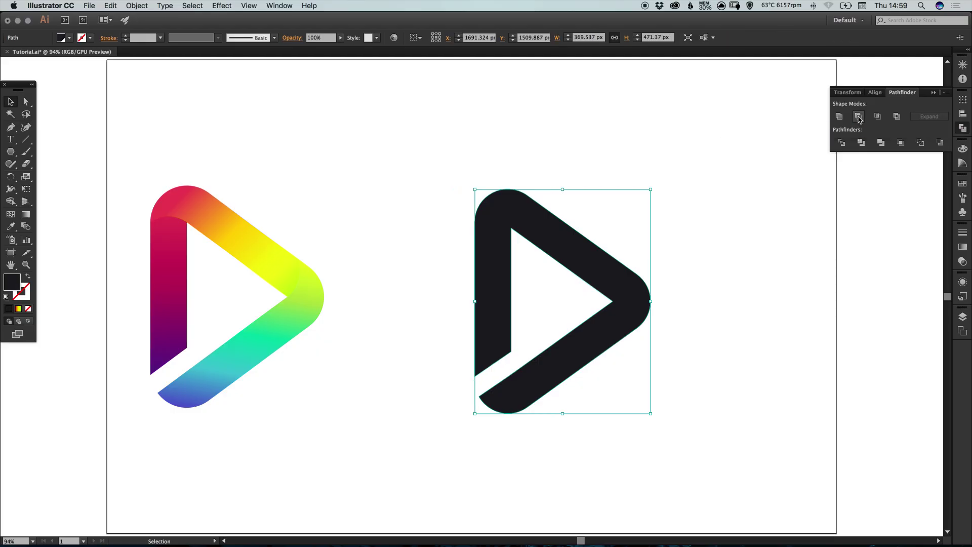
click(962, 128)
key(a)
key(super+y)
key(v)
click(633, 362)
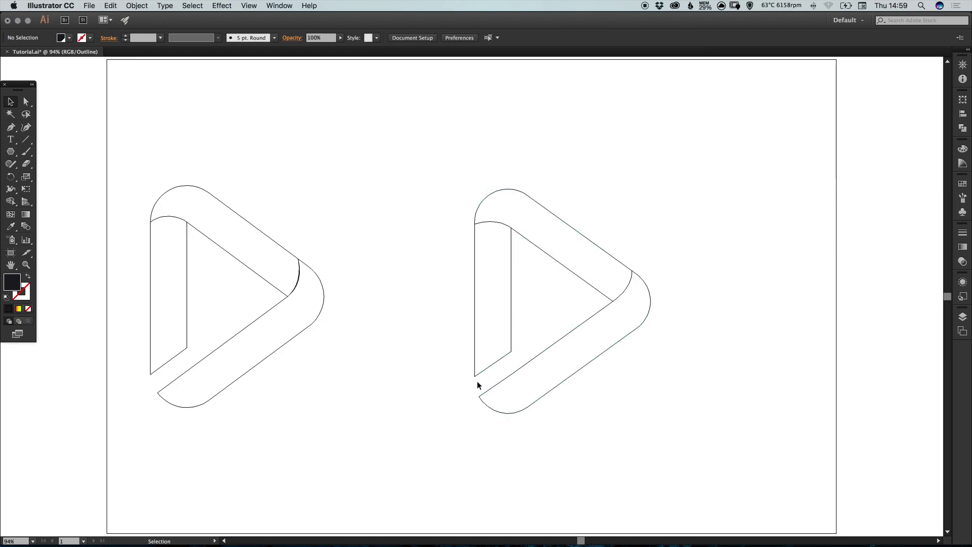
key(super+y)
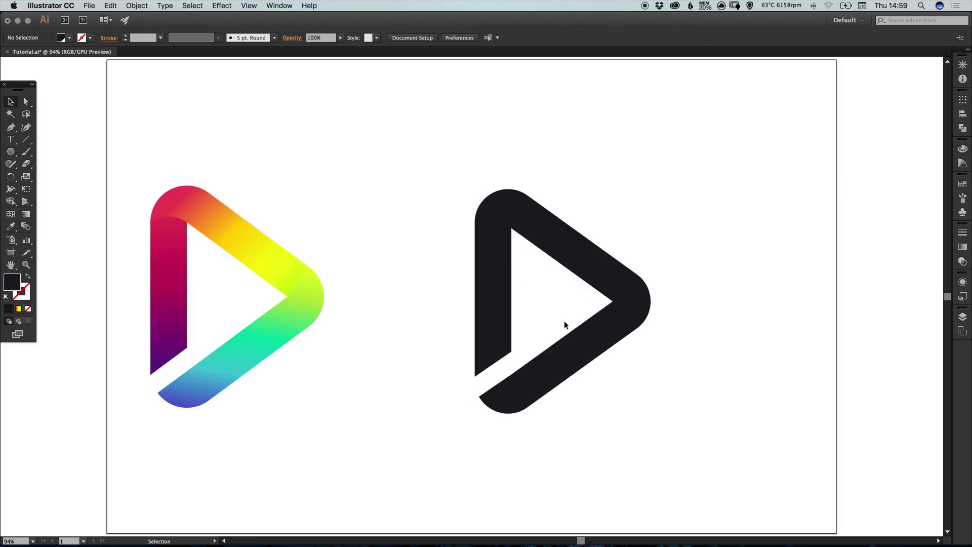
Test the cut-out by placing a large yellow-filled triangle behind the black band, and delete the triangle
click(11, 152)
drag(422, 236, 631, 372)
key(v)
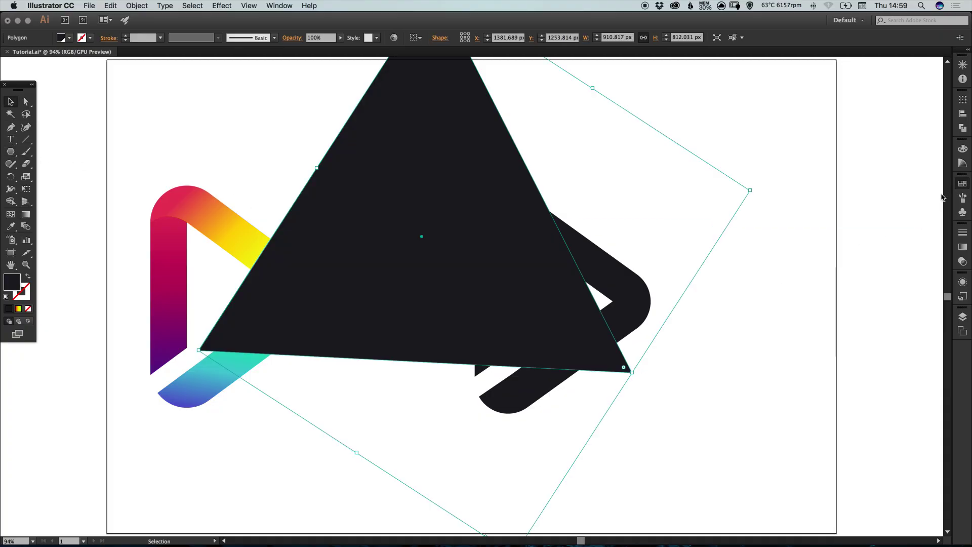
click(958, 191)
click(879, 206)
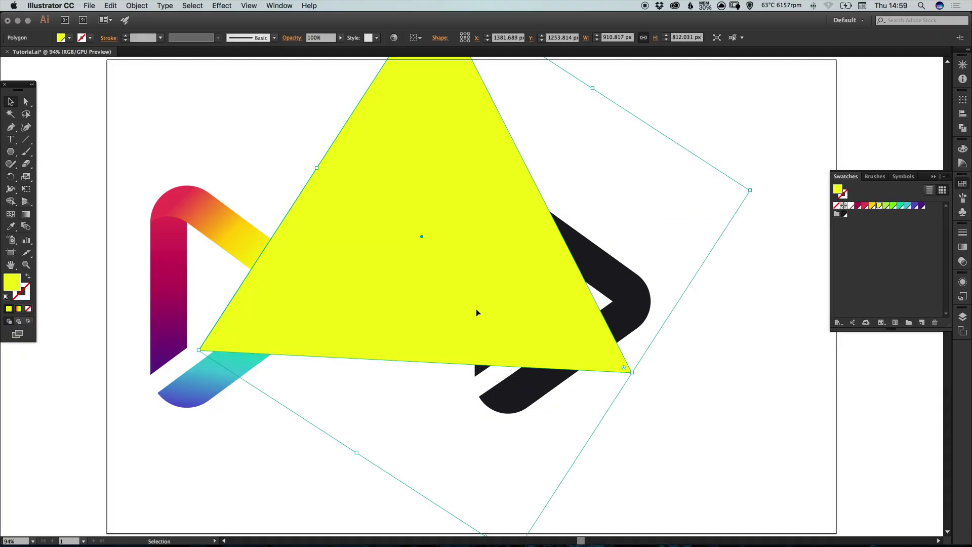
drag(476, 312, 511, 325)
key(super+shift+bracketleft)
key(super+shift+a)
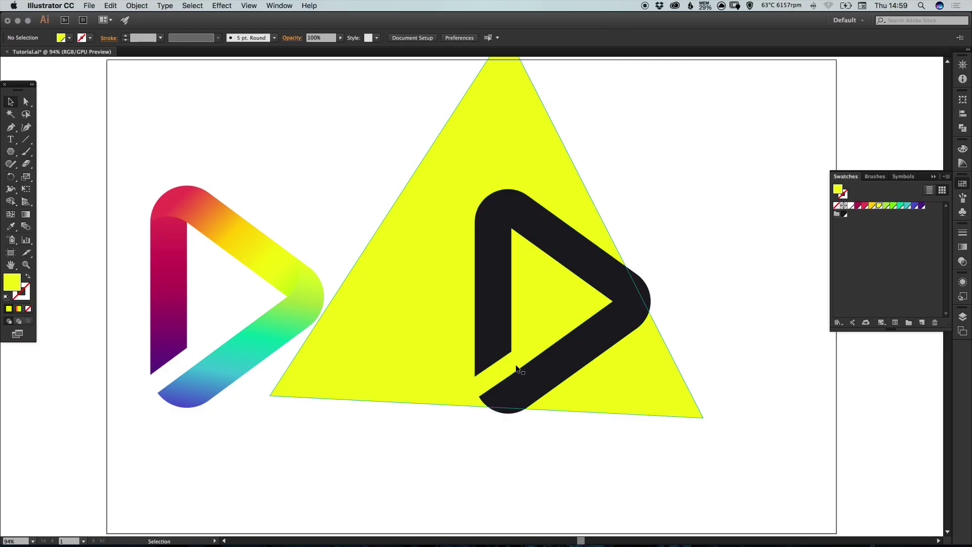
click(503, 137)
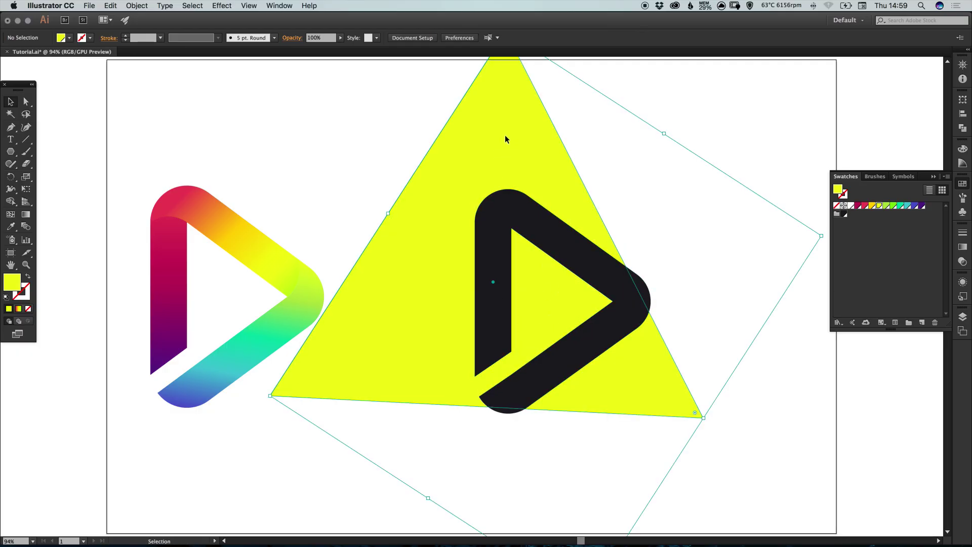
key(Delete)
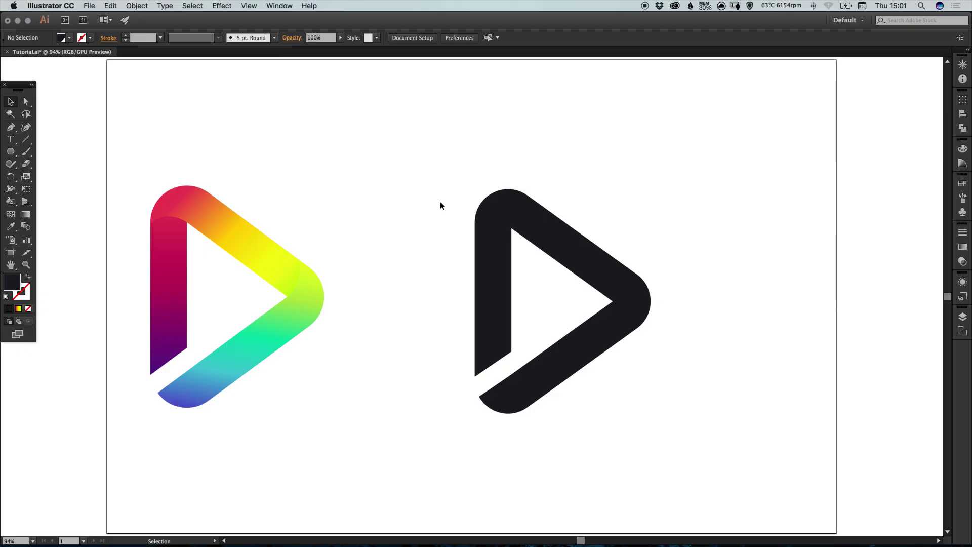
Make a Live Paint group from the black band and its fold curves, filling the vertical left segment with the crimson swatch
key(super+y)
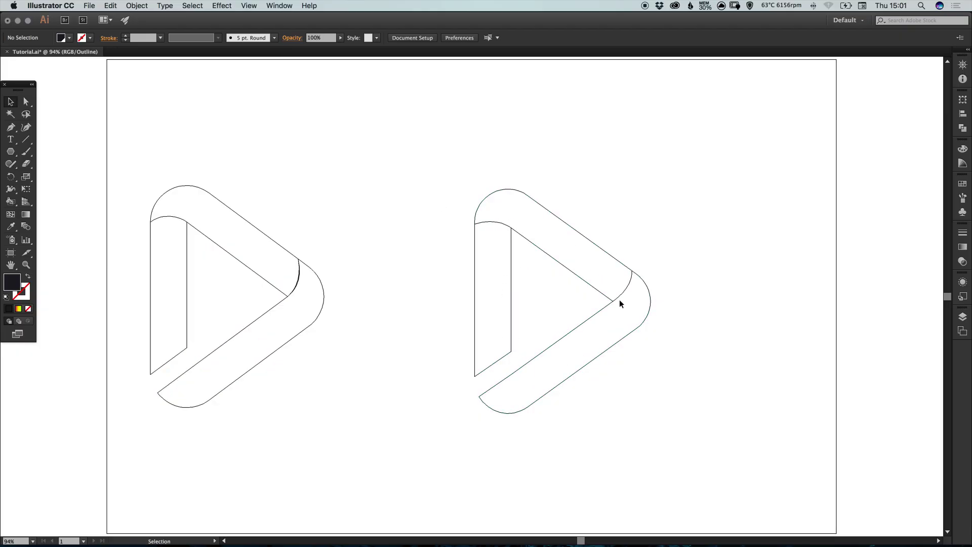
key(super+y)
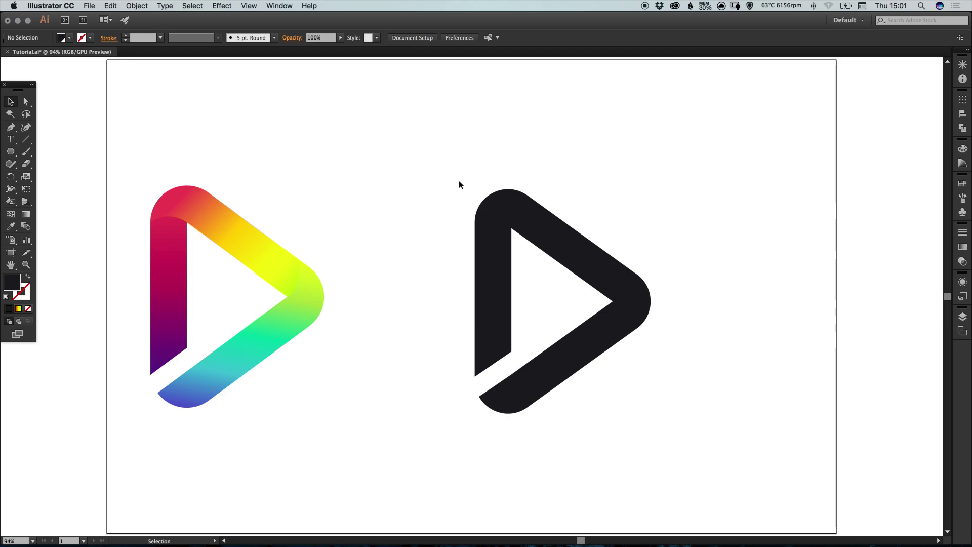
drag(434, 153, 667, 438)
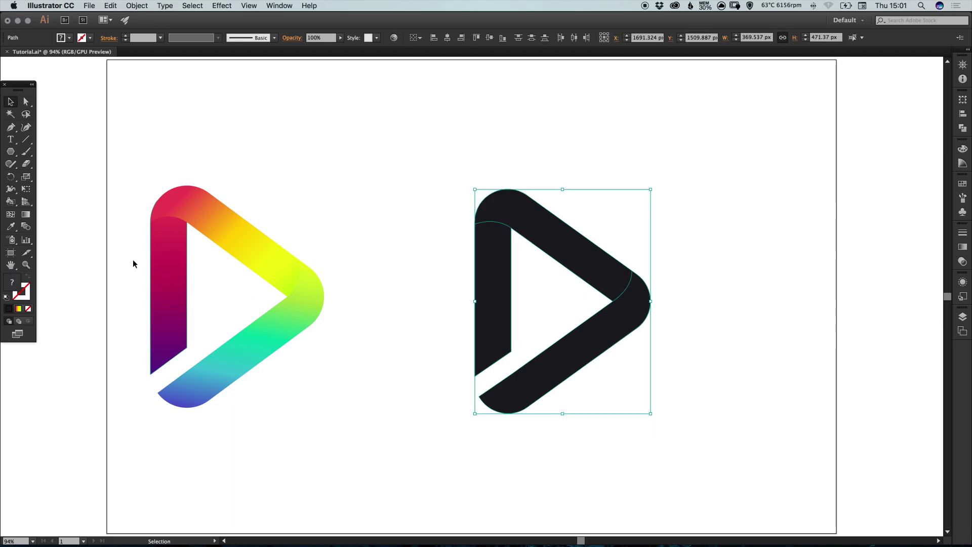
drag(14, 203, 67, 218)
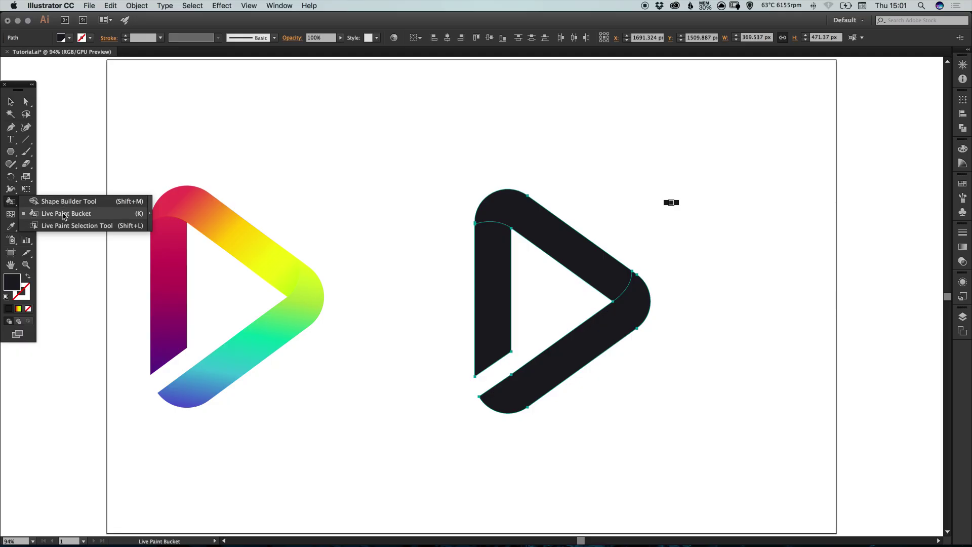
click(63, 217)
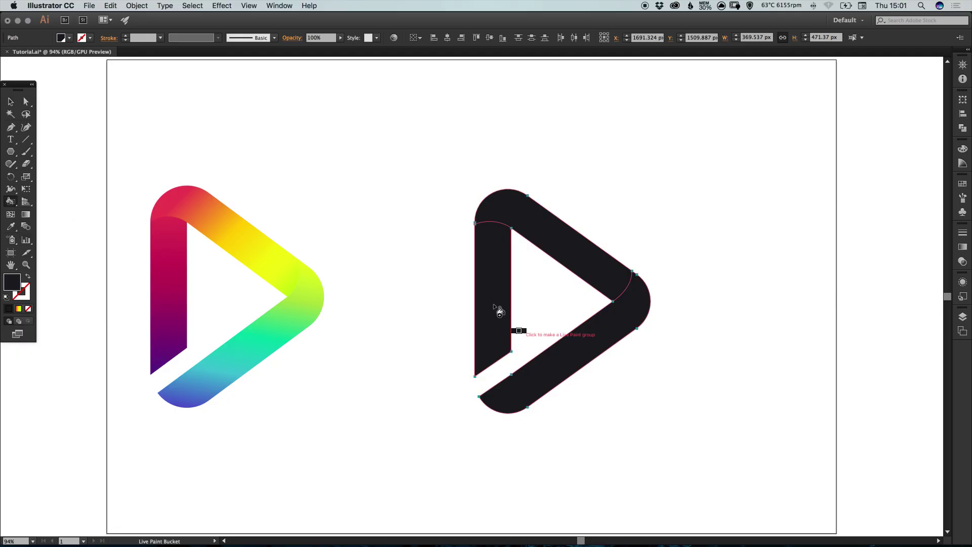
click(961, 185)
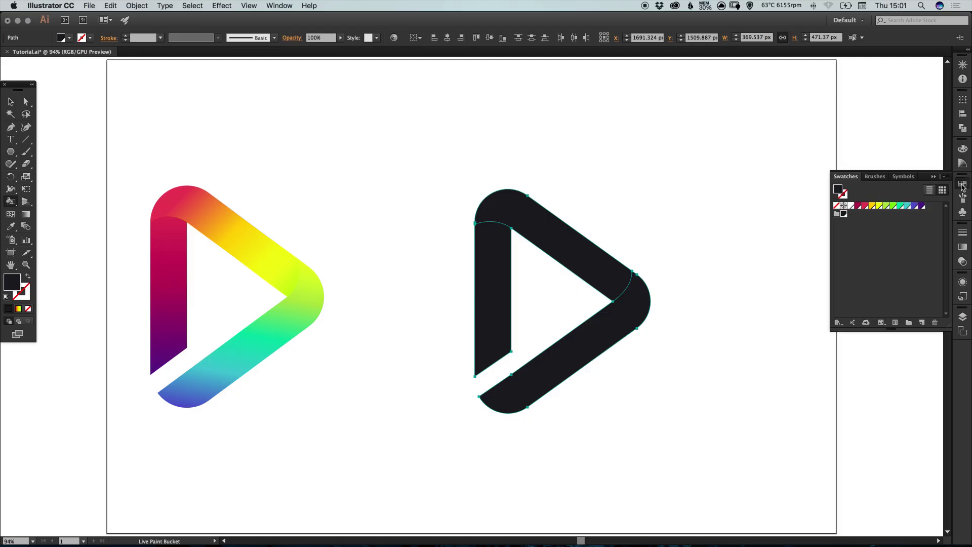
click(864, 205)
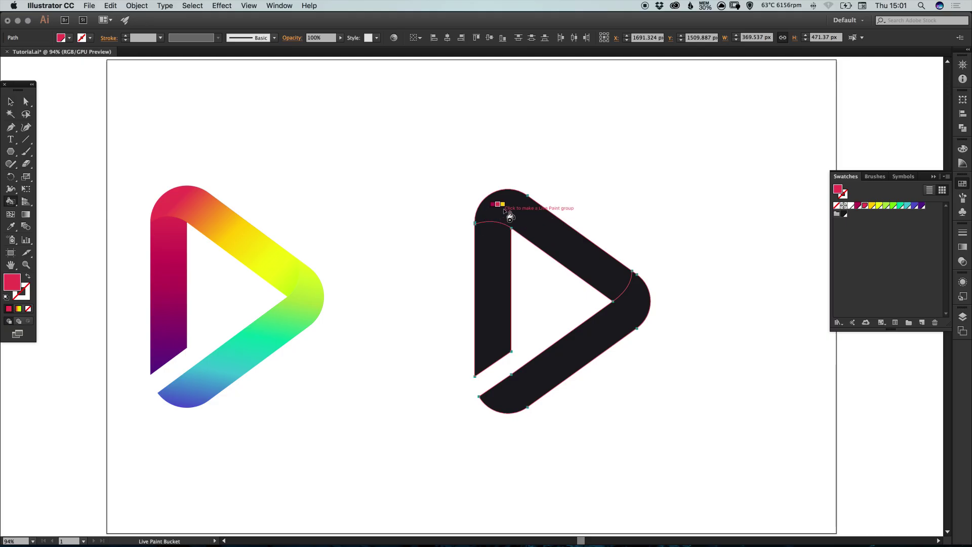
click(496, 277)
Fill the upper diagonal segment with the bright yellow swatch and the lower diagonal segment with the blue-violet swatch using Live Paint Bucket
click(878, 206)
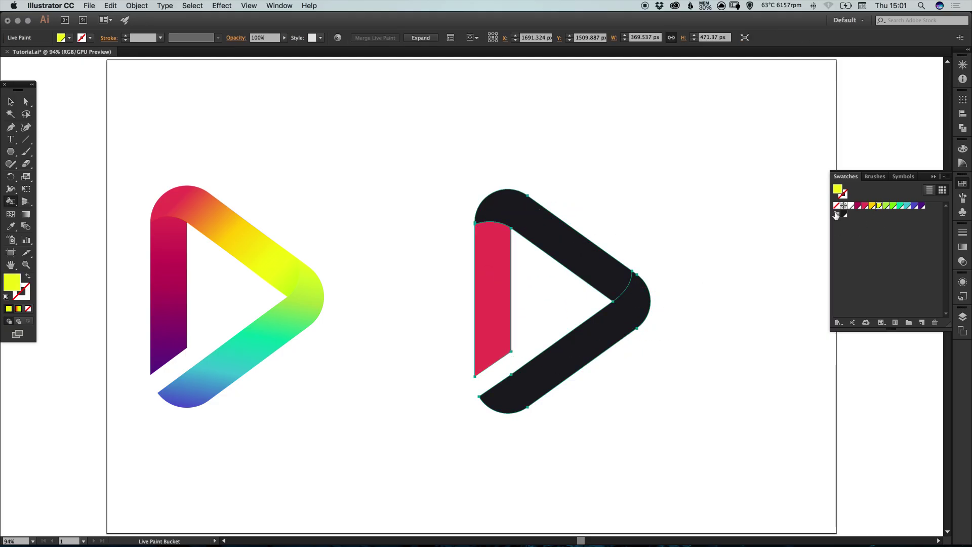
click(560, 234)
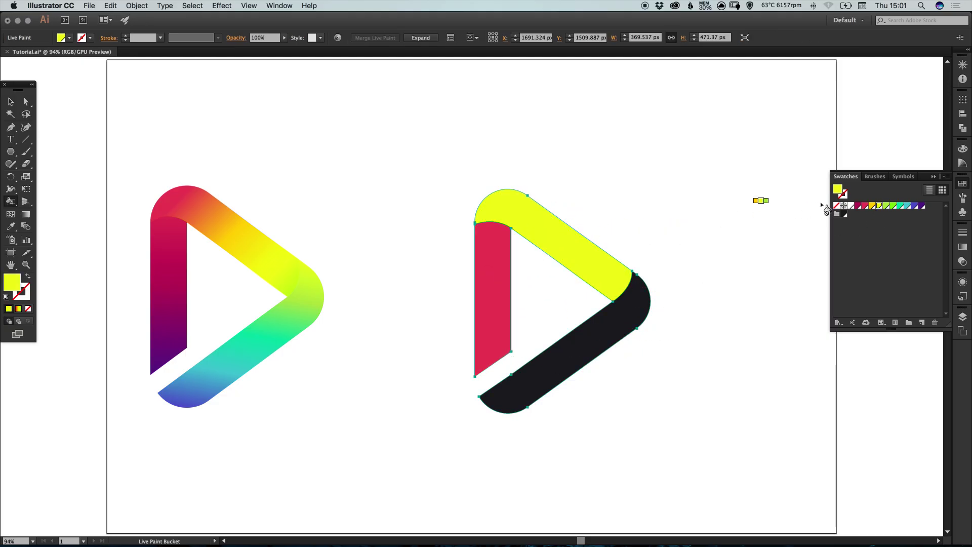
click(914, 206)
click(615, 320)
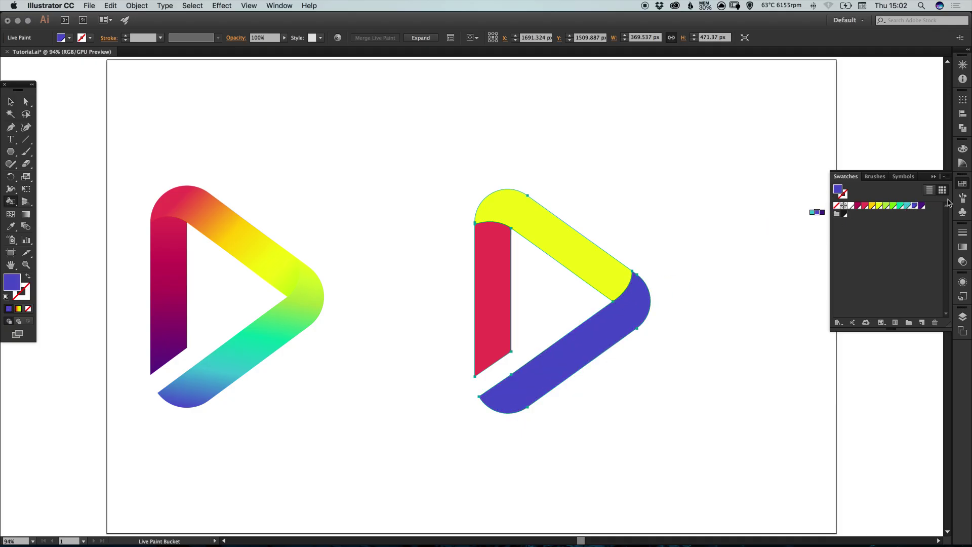
Expand the coloured Live Paint group into regular paths with Object, Fill and Stroke included
click(788, 228)
key(v)
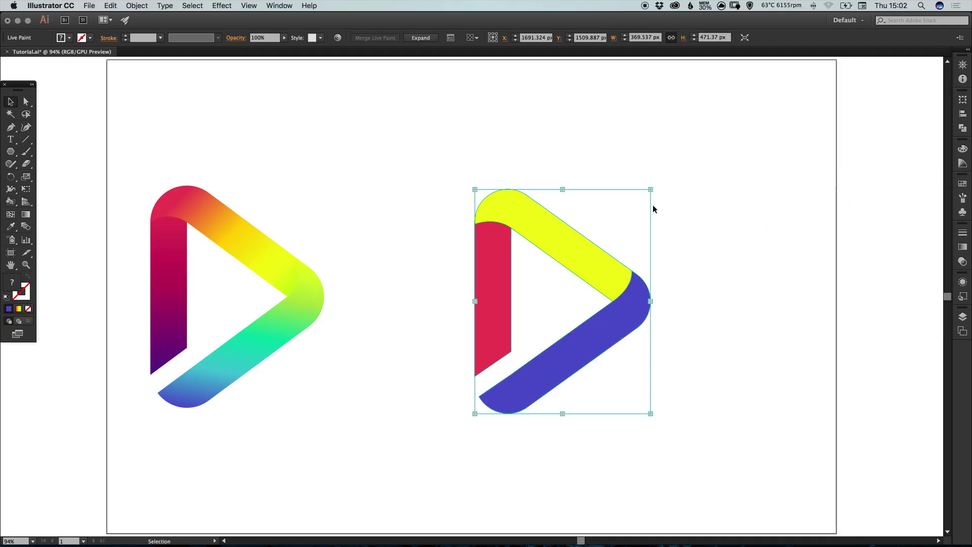
click(705, 234)
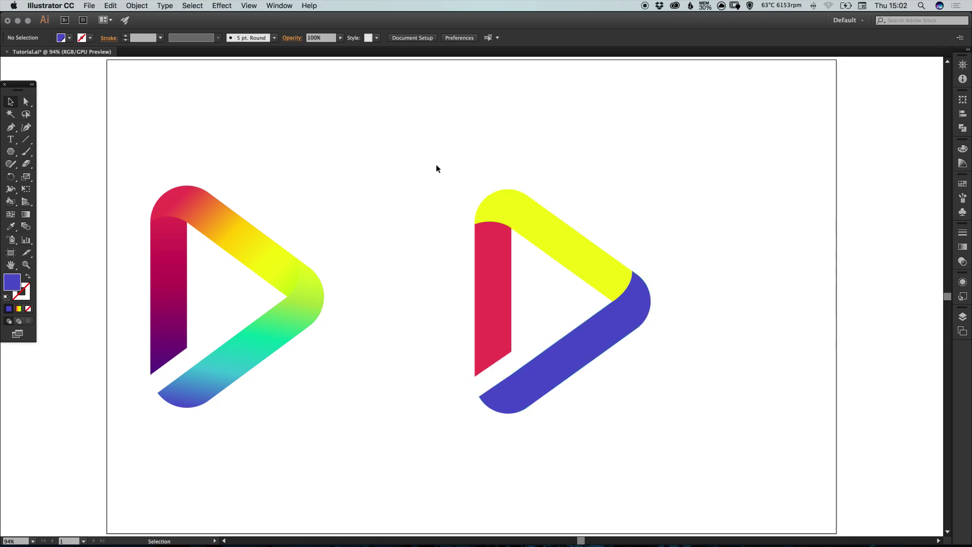
mouse_move(539, 265)
mouse_down()
mouse_move(717, 429)
mouse_move(720, 448)
mouse_up()
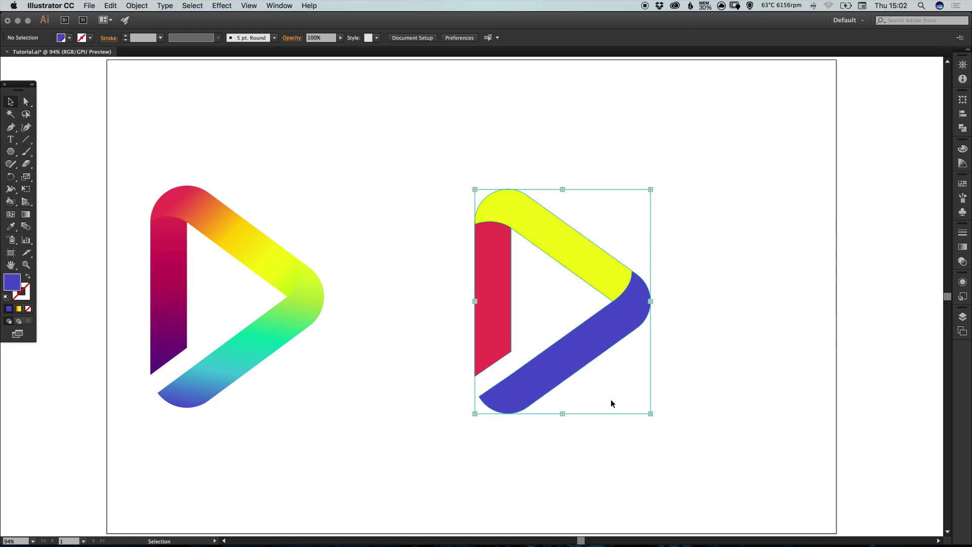
click(136, 6)
click(150, 107)
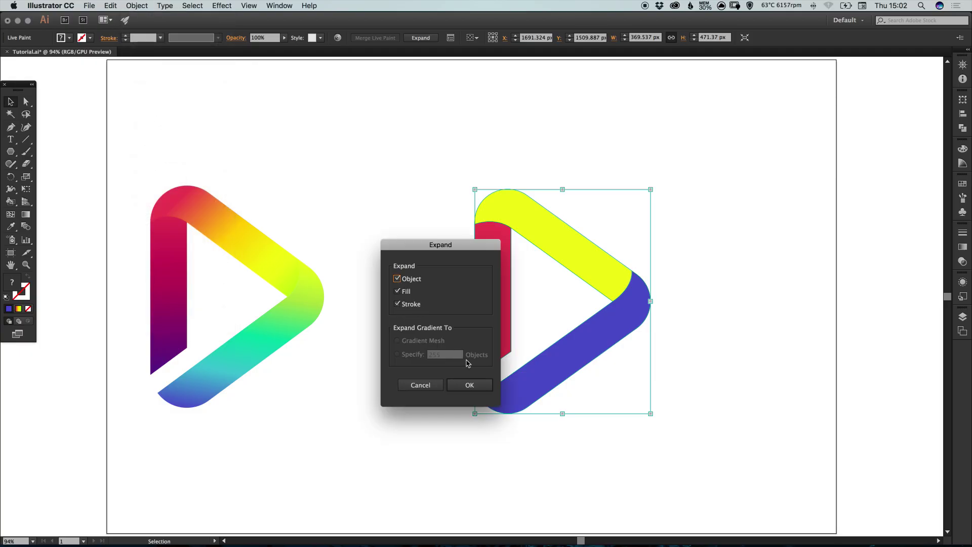
click(469, 385)
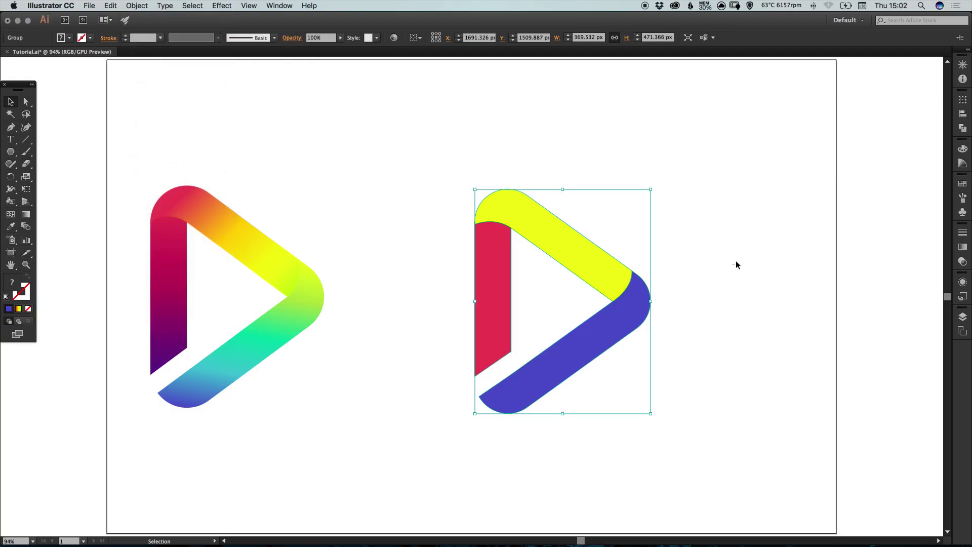
Isolate the expanded group, cut the vertical crimson segment out of it, and exit isolation mode
click(733, 264)
click(495, 274)
double_click(496, 287)
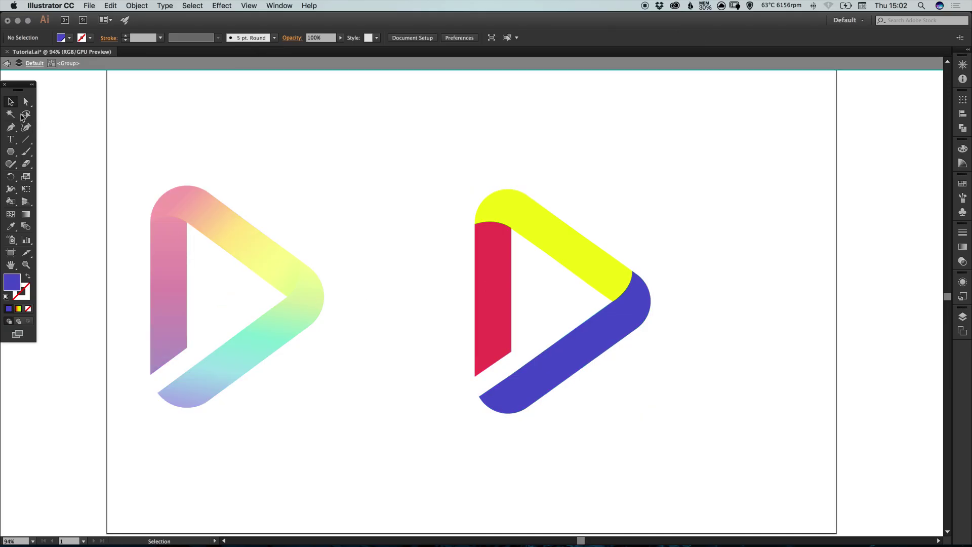
click(491, 280)
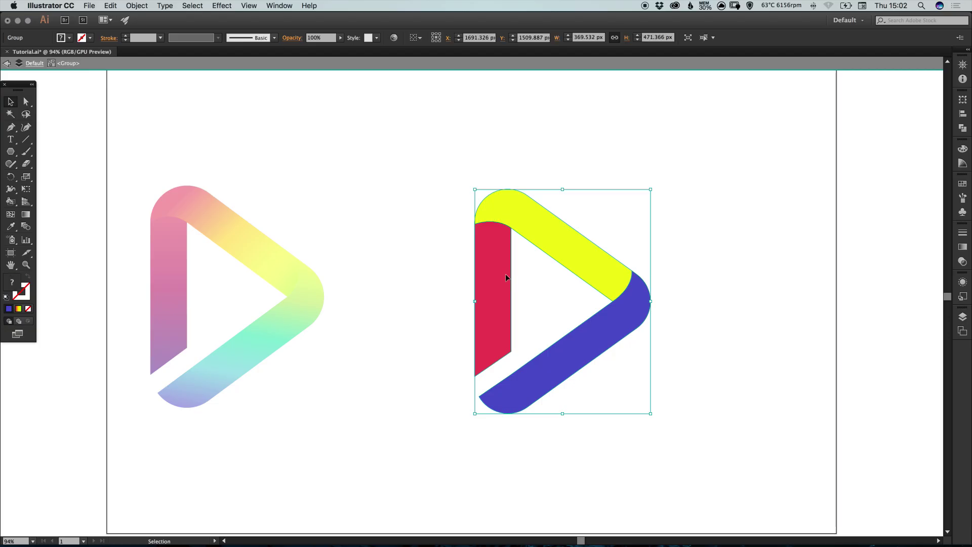
click(26, 101)
click(391, 280)
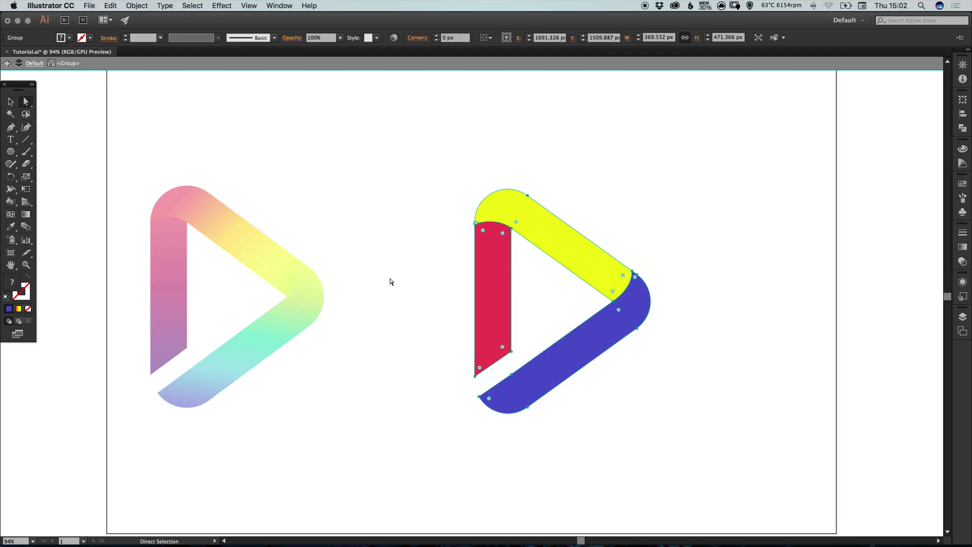
click(491, 288)
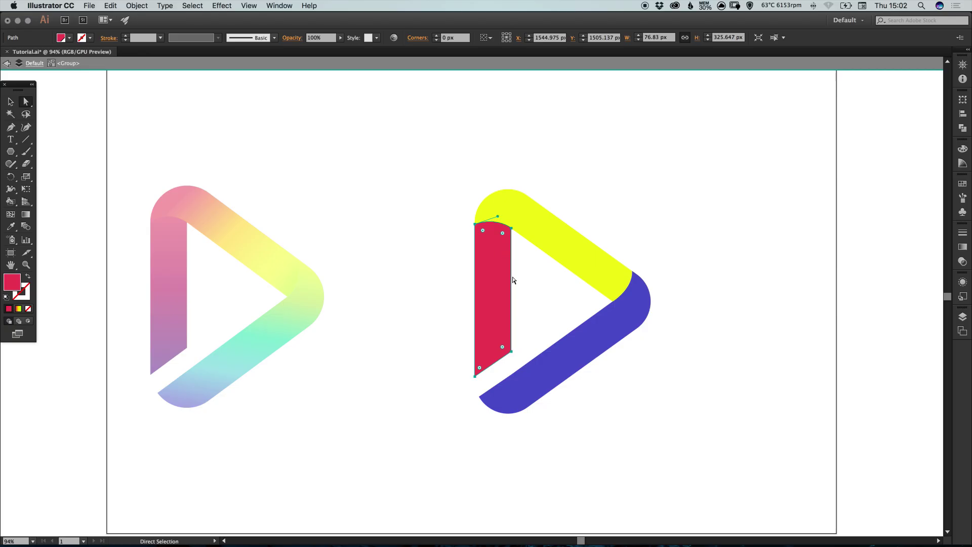
click(110, 6)
click(121, 41)
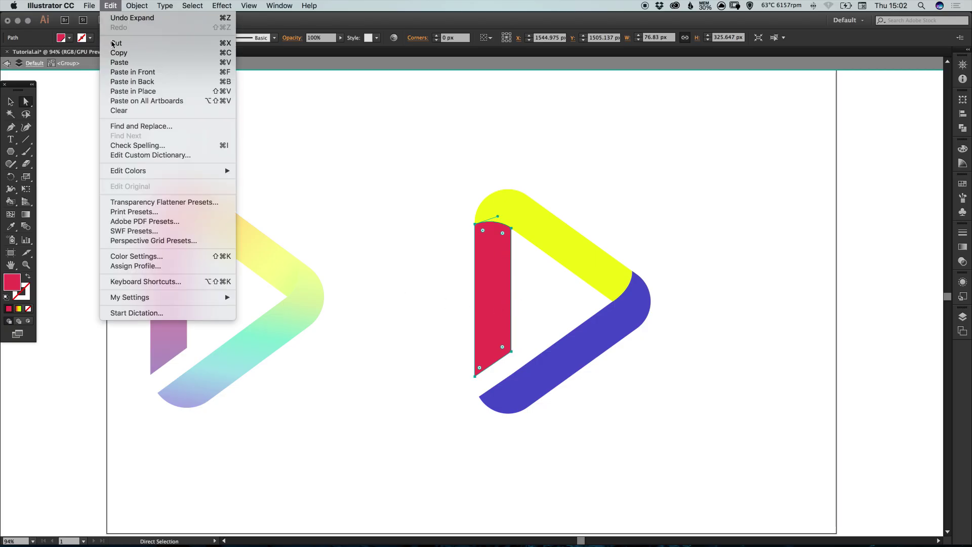
click(6, 63)
click(7, 63)
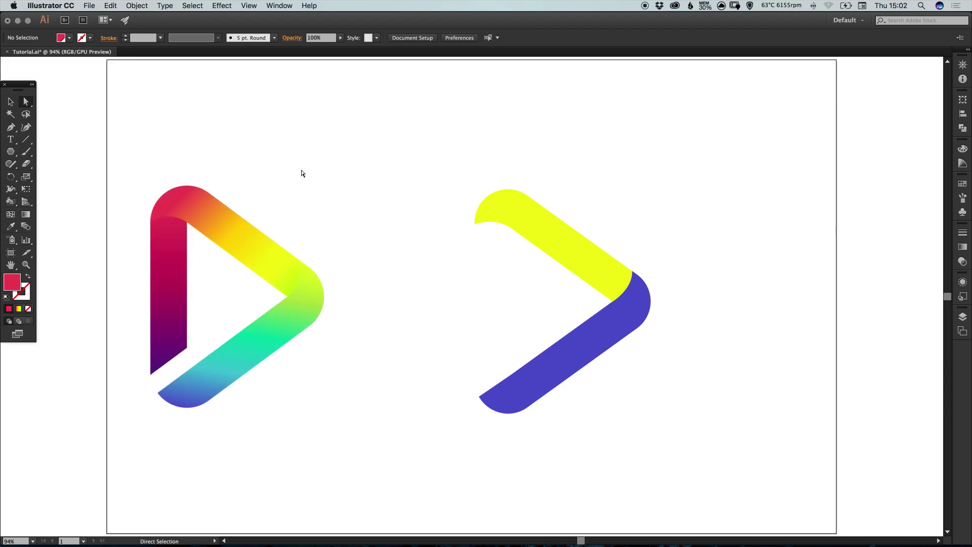
Paste the crimson segment in place outside the group as a separate path
key(v)
click(111, 6)
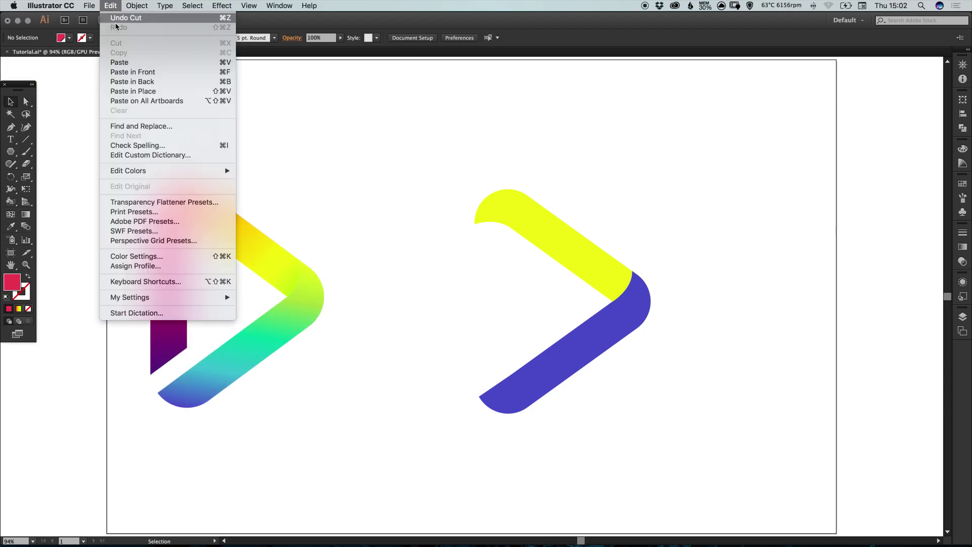
click(139, 94)
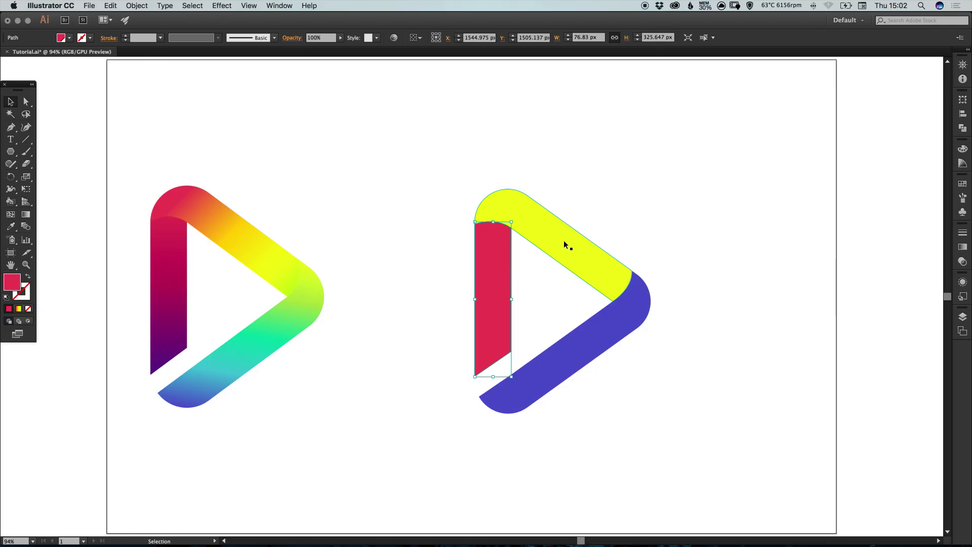
Isolate the remaining group, cut the upper yellow segment out of it, and exit isolation mode
double_click(572, 248)
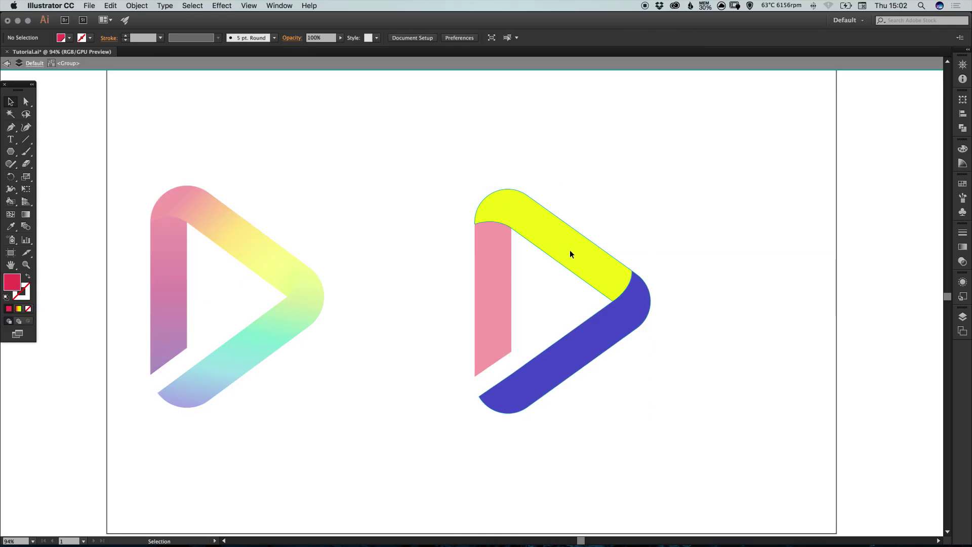
click(26, 101)
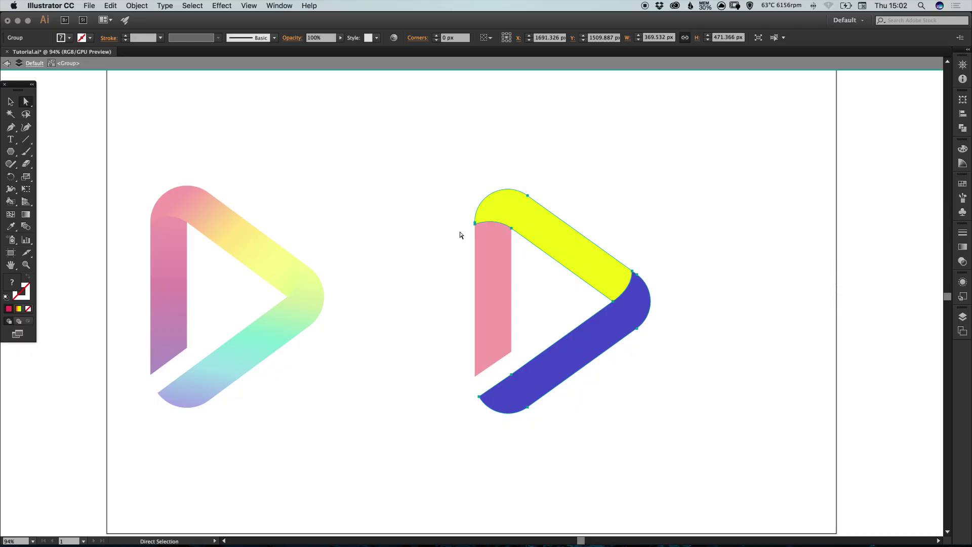
click(575, 252)
click(570, 252)
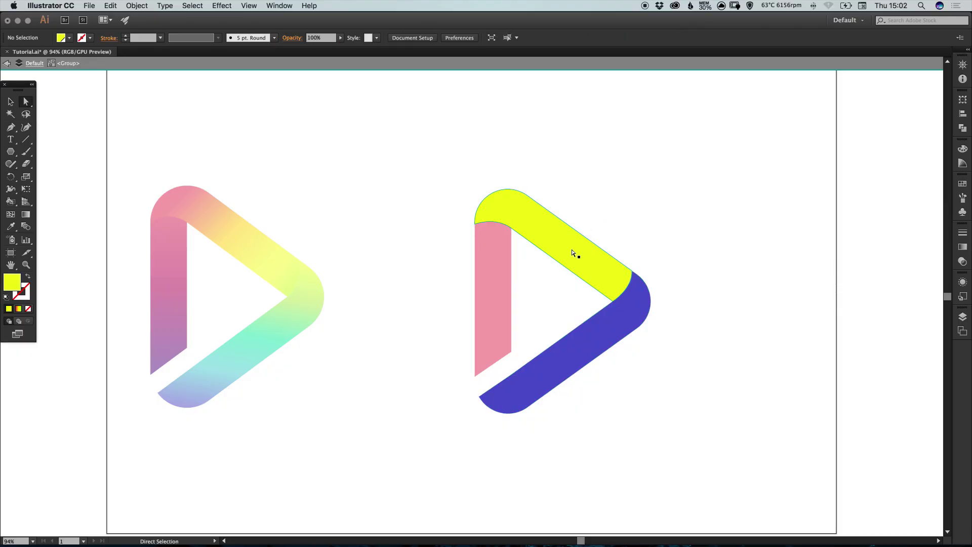
key(v)
key(a)
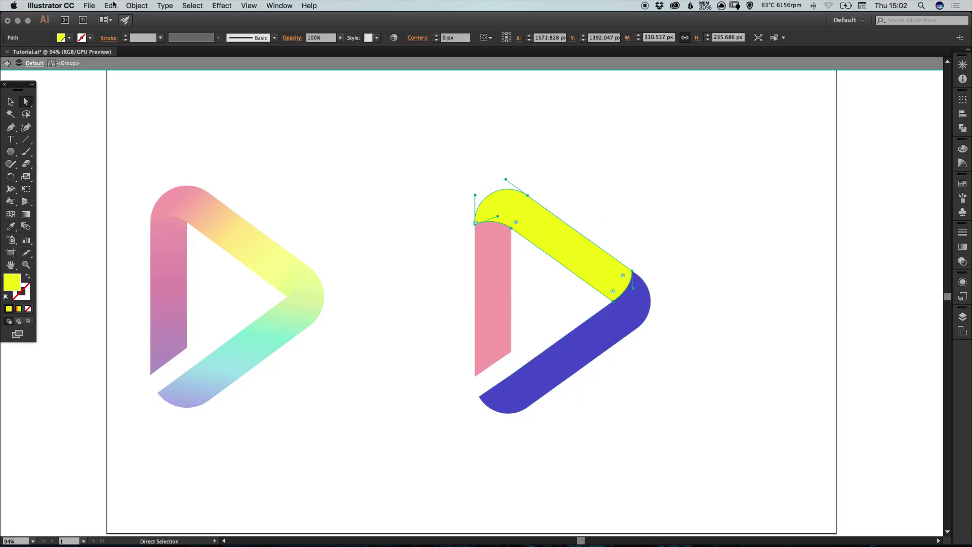
click(110, 5)
click(122, 54)
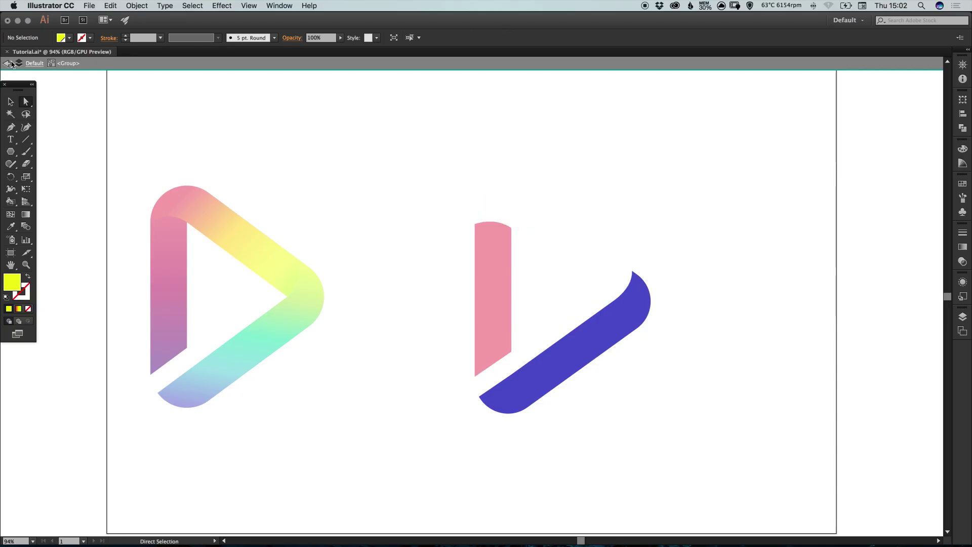
click(7, 63)
Paste the yellow segment in place as a separate path, and check that the blue-violet segment selects on its own
key(v)
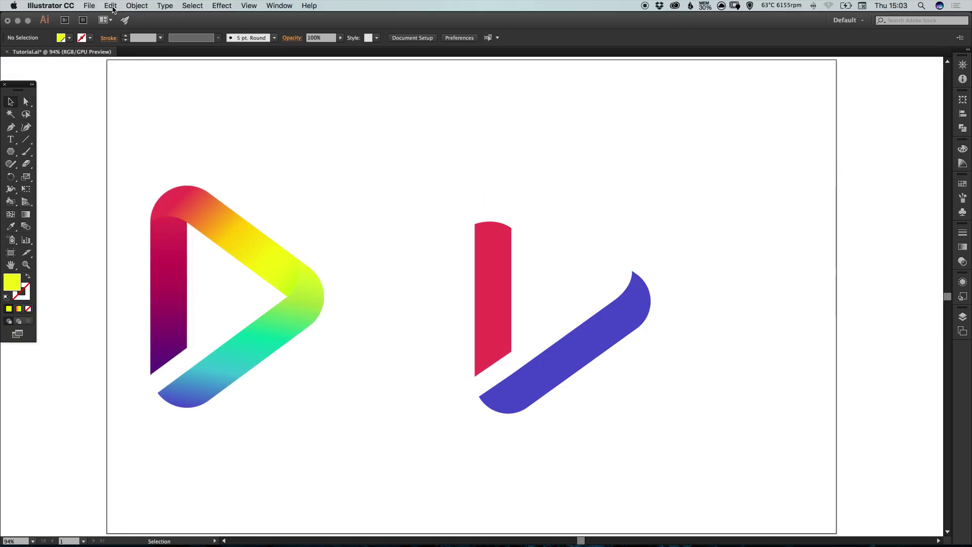
click(111, 6)
click(126, 92)
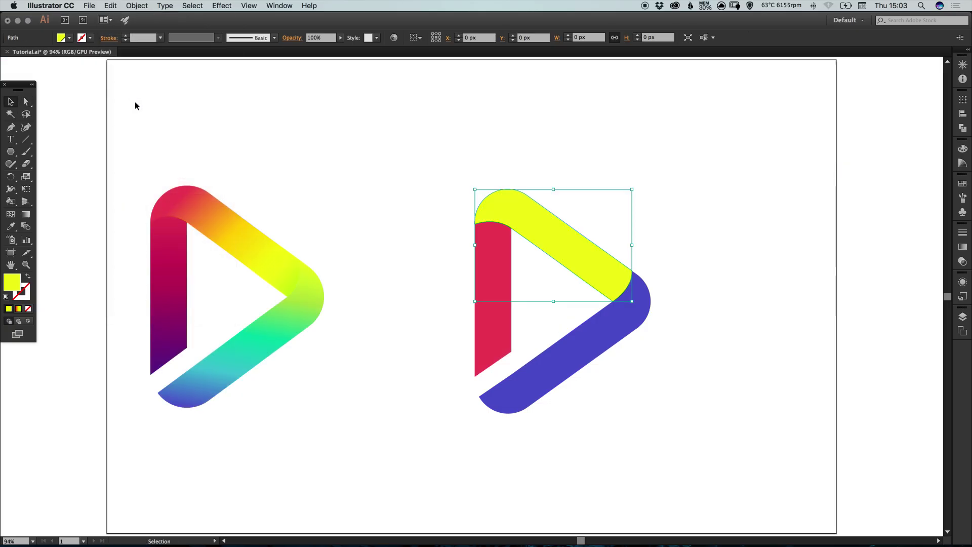
click(570, 349)
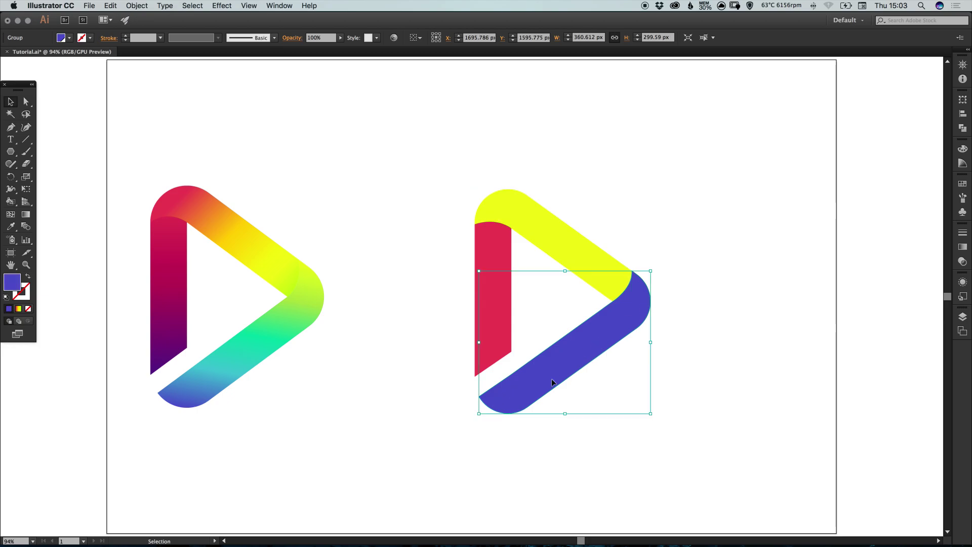
click(648, 214)
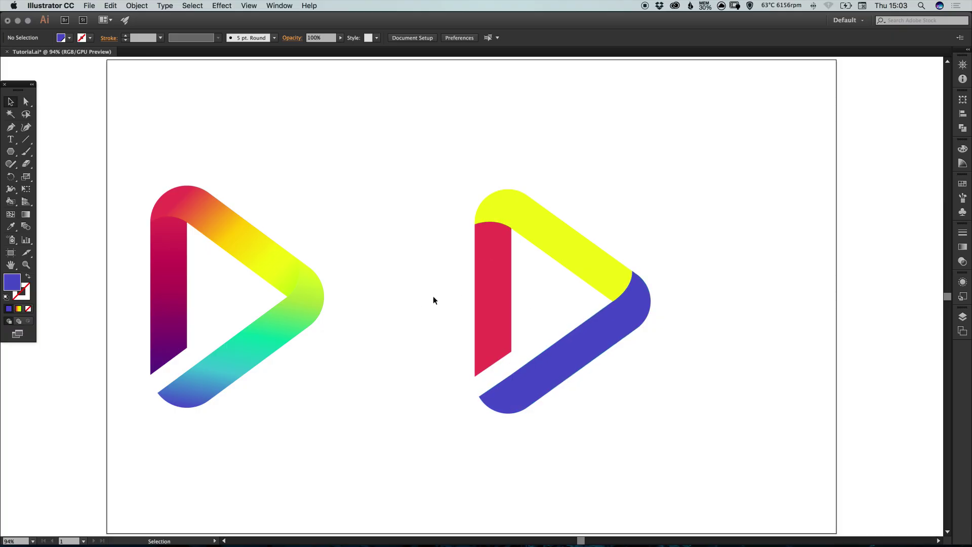
Show the document swatches and examine the RGB values of the dark magenta swatch C=10 M=100 Y=50 K=0, leaving it as is
click(489, 284)
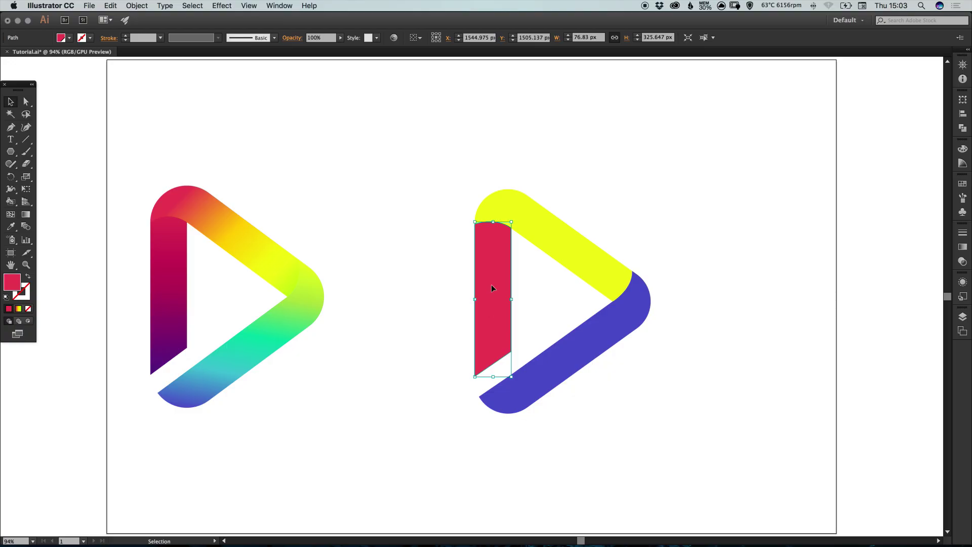
click(962, 185)
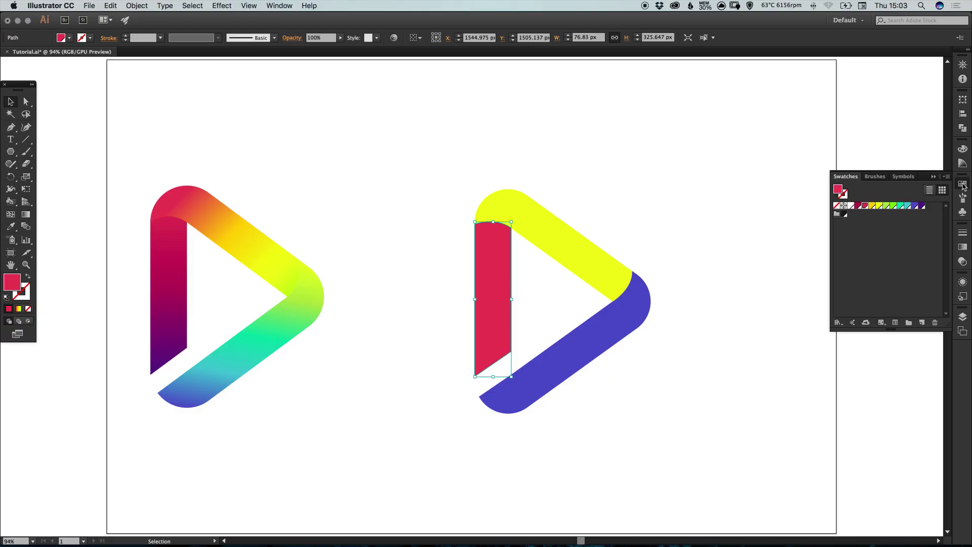
click(768, 225)
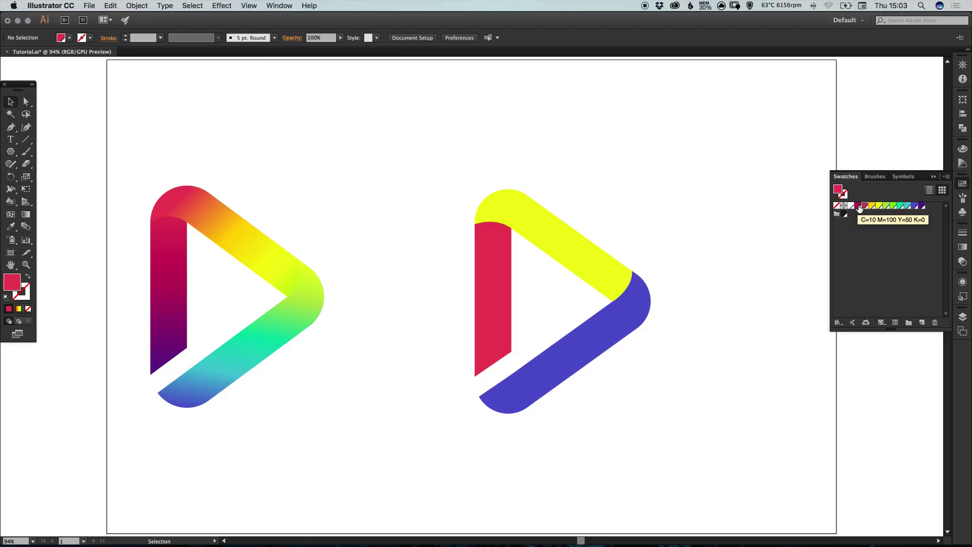
click(858, 206)
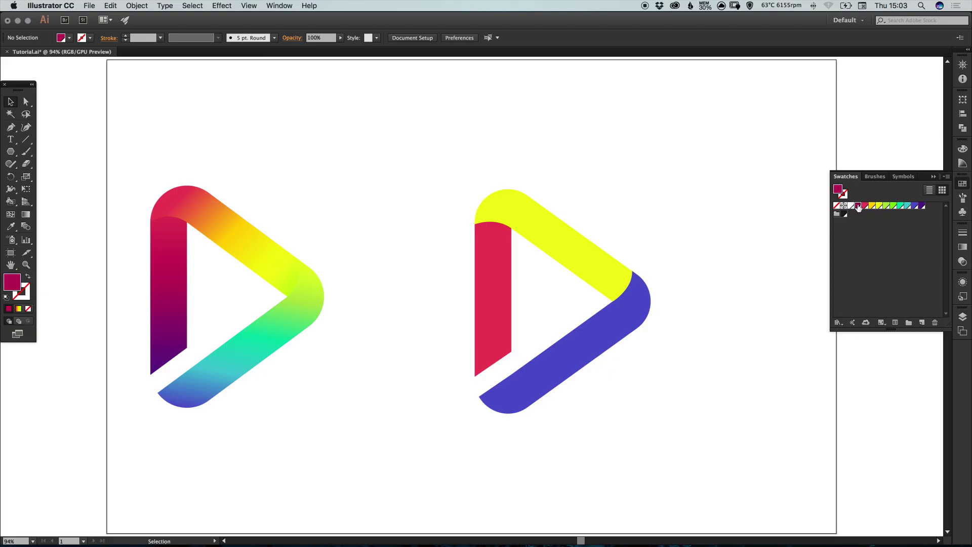
double_click(857, 206)
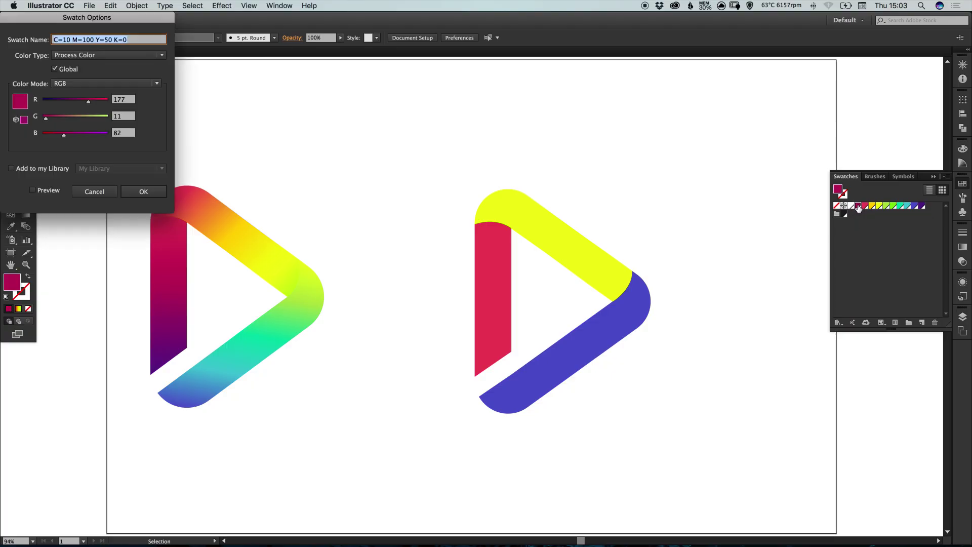
drag(191, 46, 525, 151)
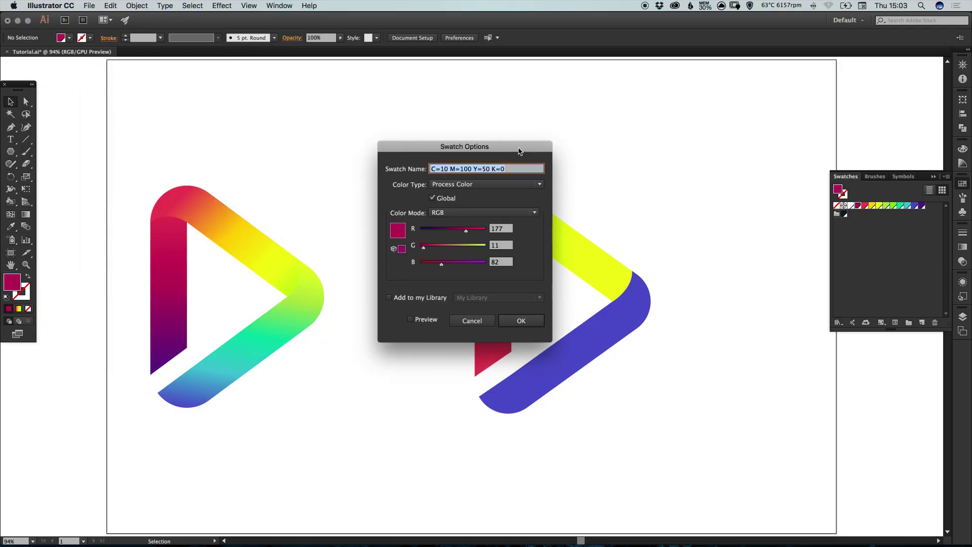
click(475, 321)
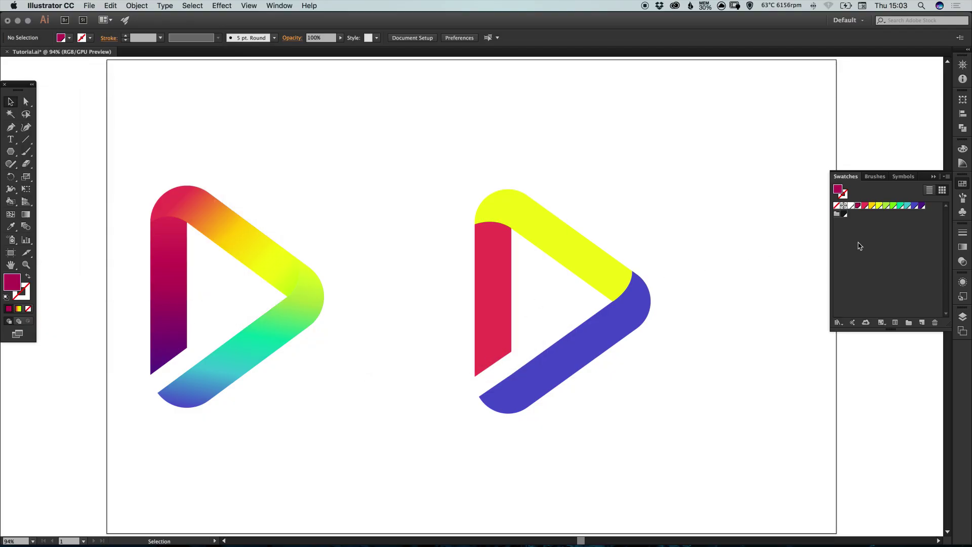
Examine the RGB values of the CMYK Magenta, CMYK Yellow and C=5 M=0 Y=90 K=0 swatches without changing them
click(865, 206)
double_click(865, 206)
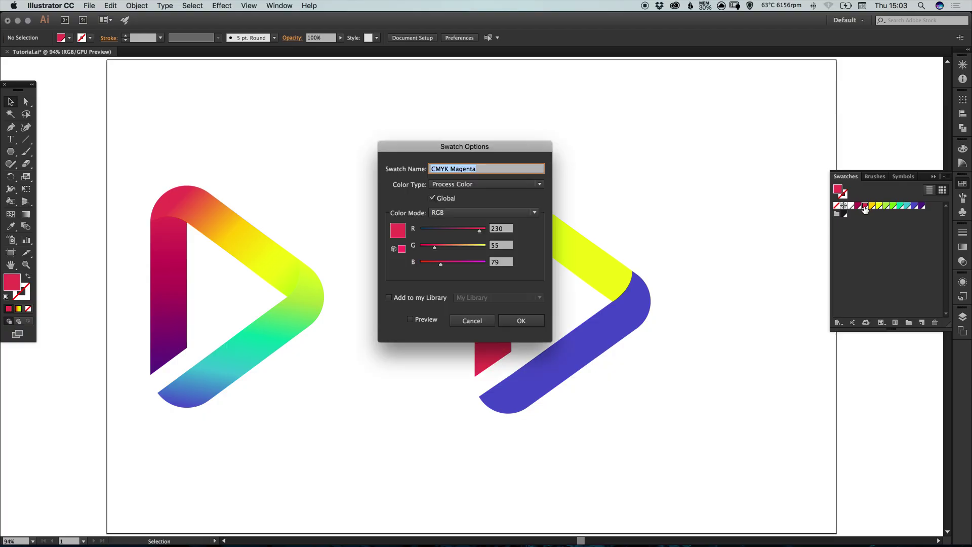
click(472, 321)
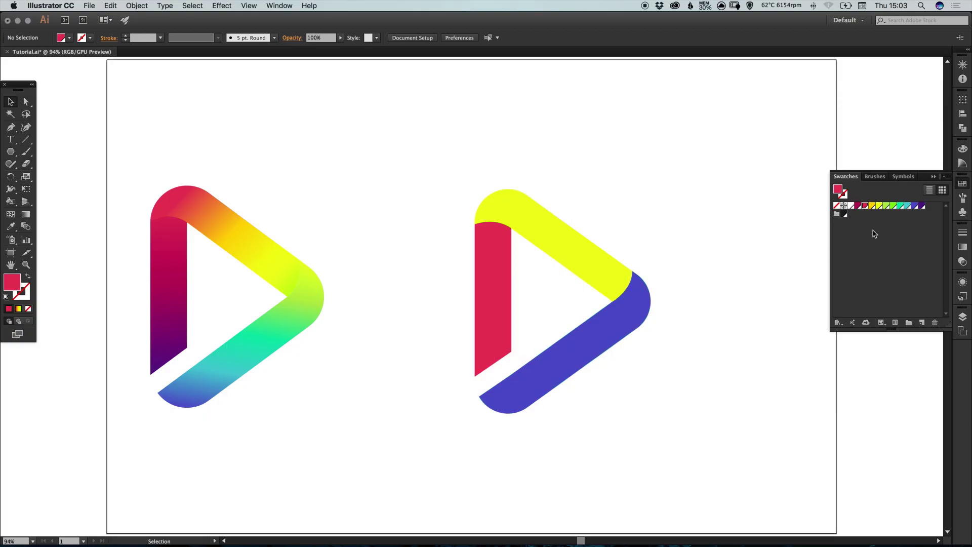
click(872, 206)
double_click(871, 206)
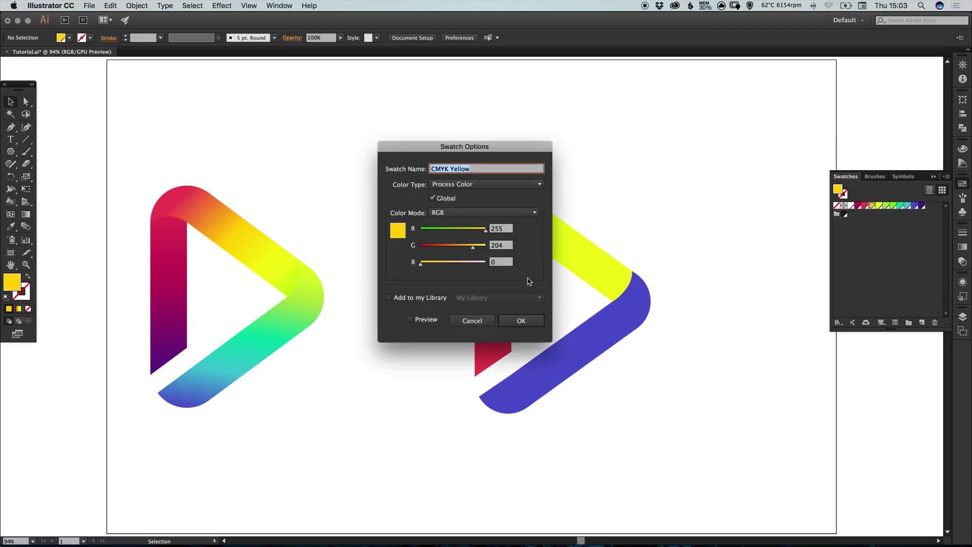
click(473, 321)
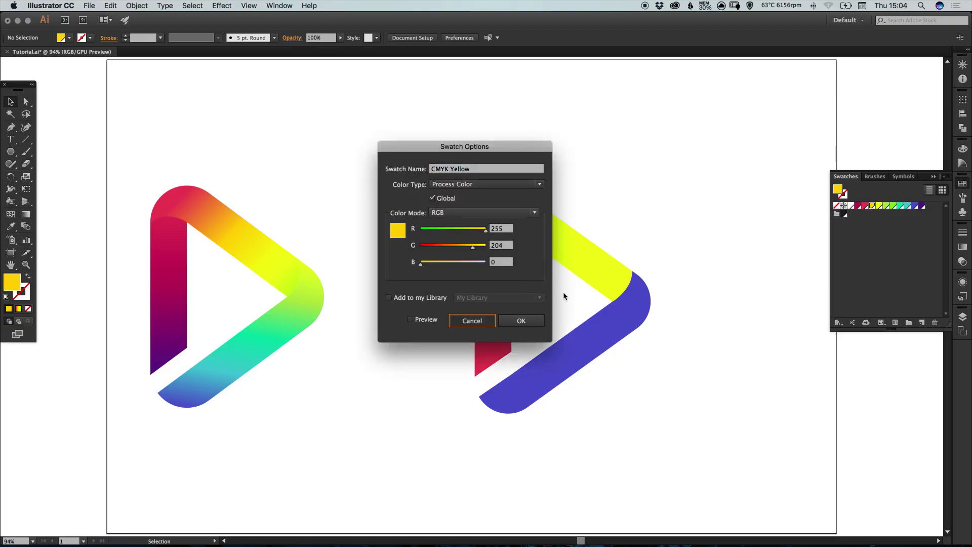
double_click(879, 205)
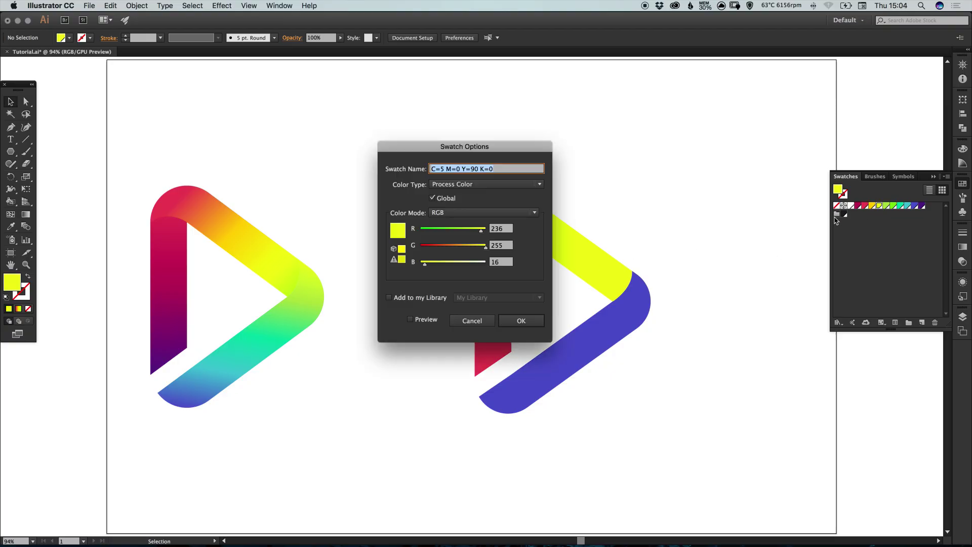
click(472, 321)
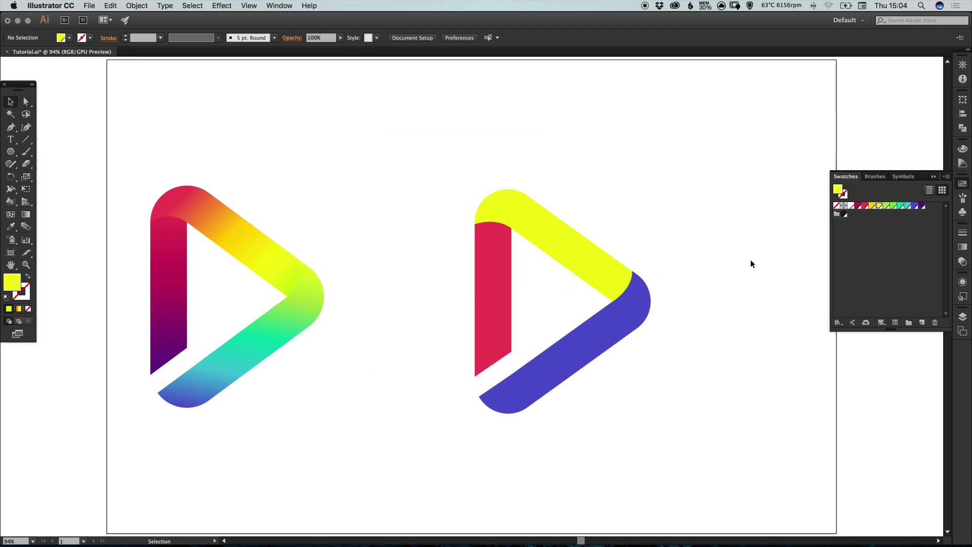
Examine the RGB values of the C=50 M=0 Y=100 K=0, C=50 M=0 Y=100 K=0 copy and C=20 M=0 Y=100 K=0 swatches
double_click(885, 206)
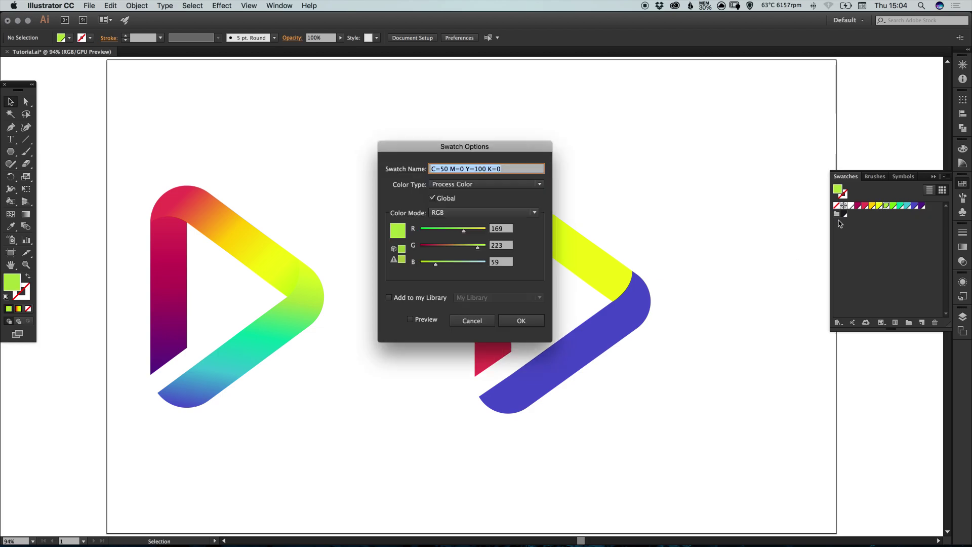
click(472, 321)
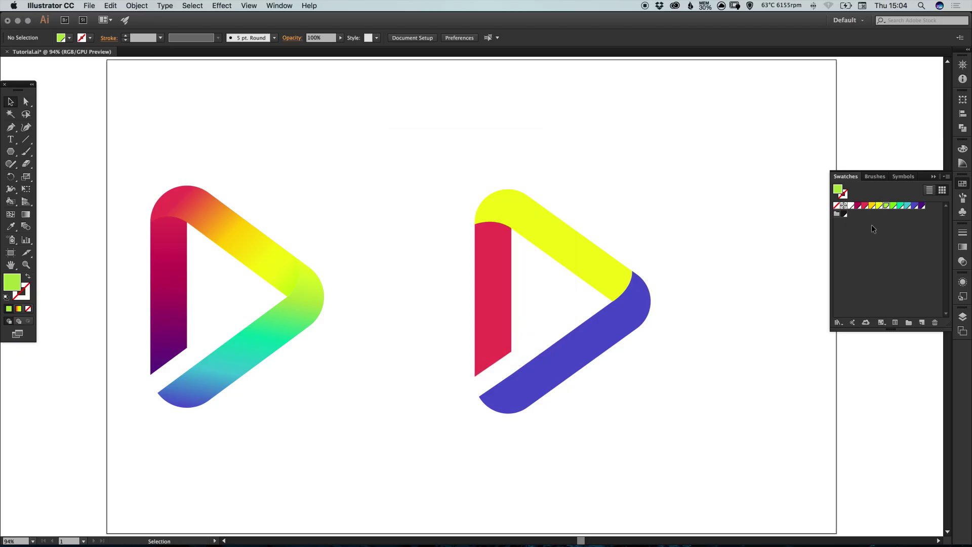
click(892, 206)
double_click(893, 206)
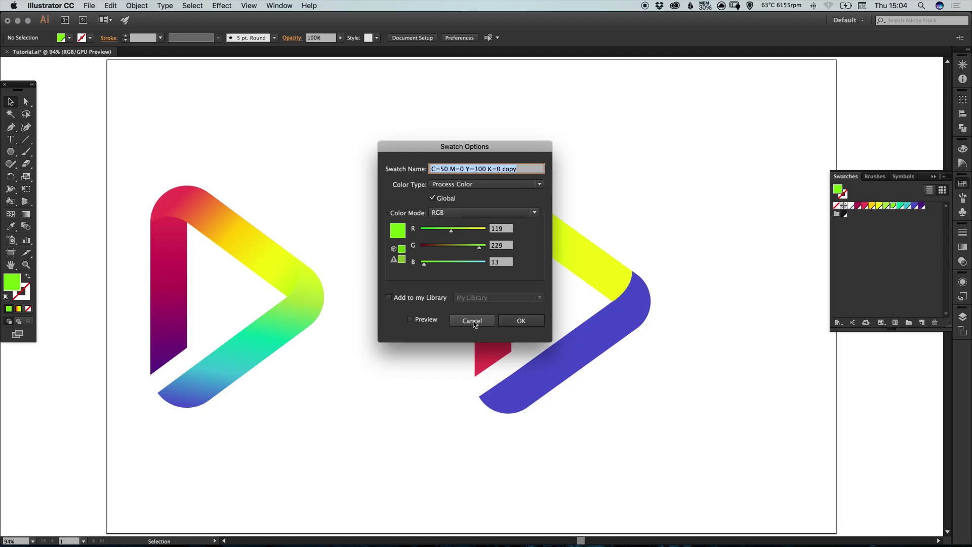
click(472, 322)
double_click(899, 205)
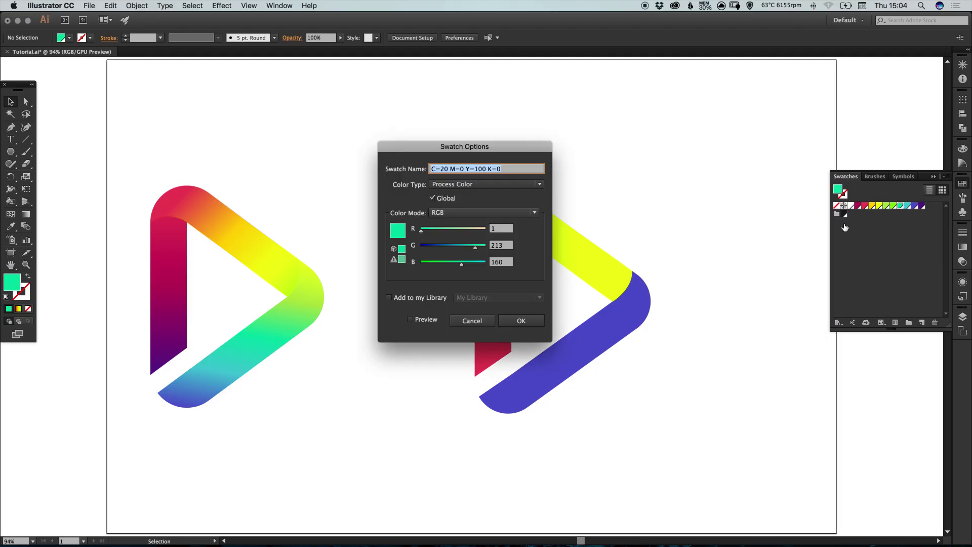
click(472, 321)
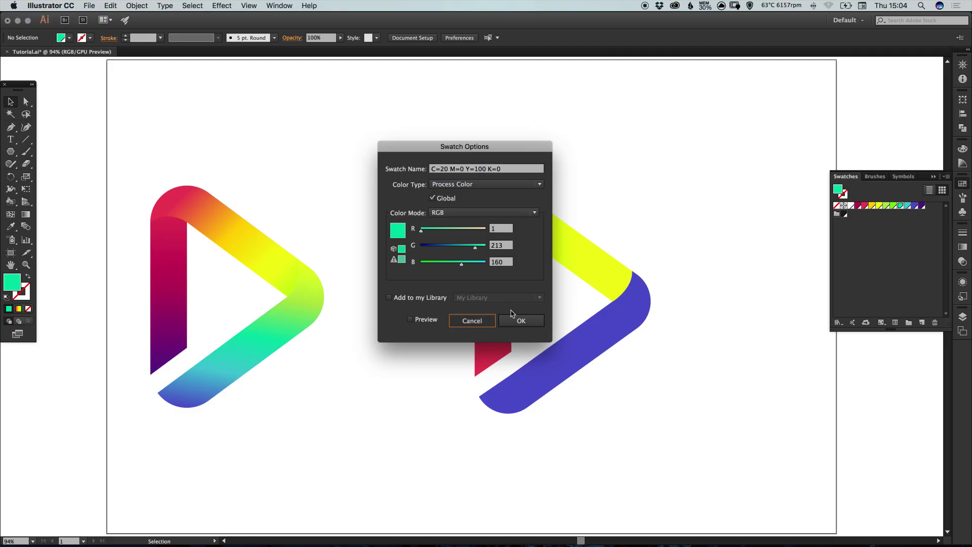
Examine the RGB values of the turquoise C=80 M=10 Y=45 K=0 copy swatch and the blue-violet and dark purple swatches
click(907, 206)
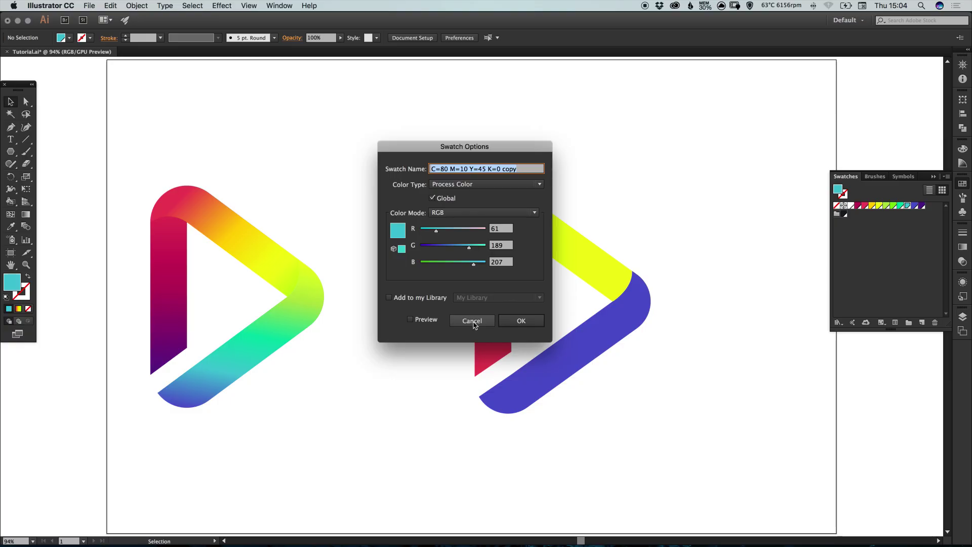
click(472, 321)
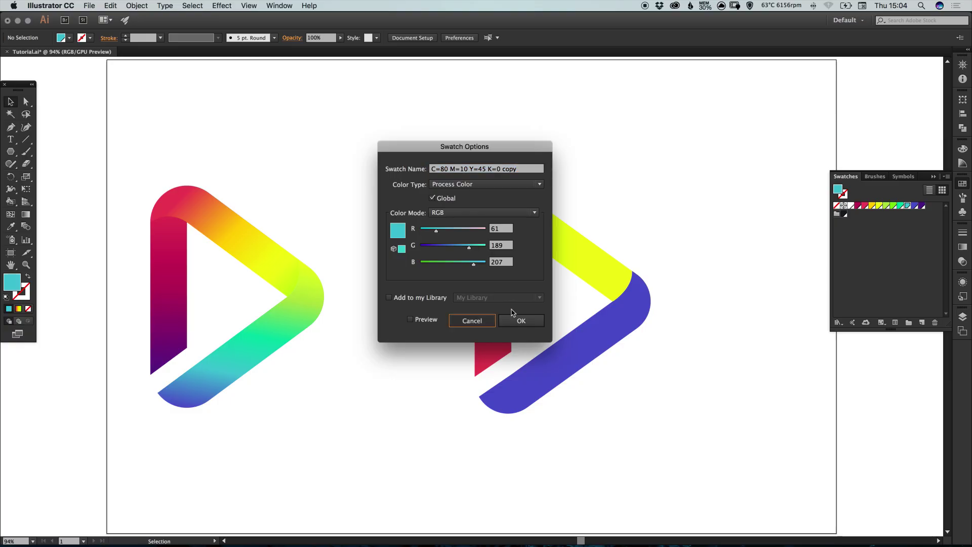
double_click(914, 205)
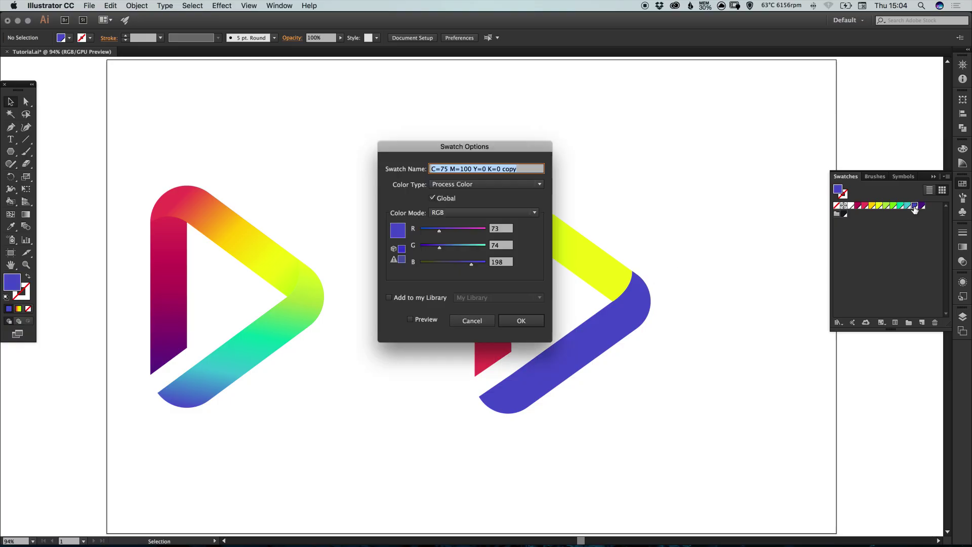
click(473, 321)
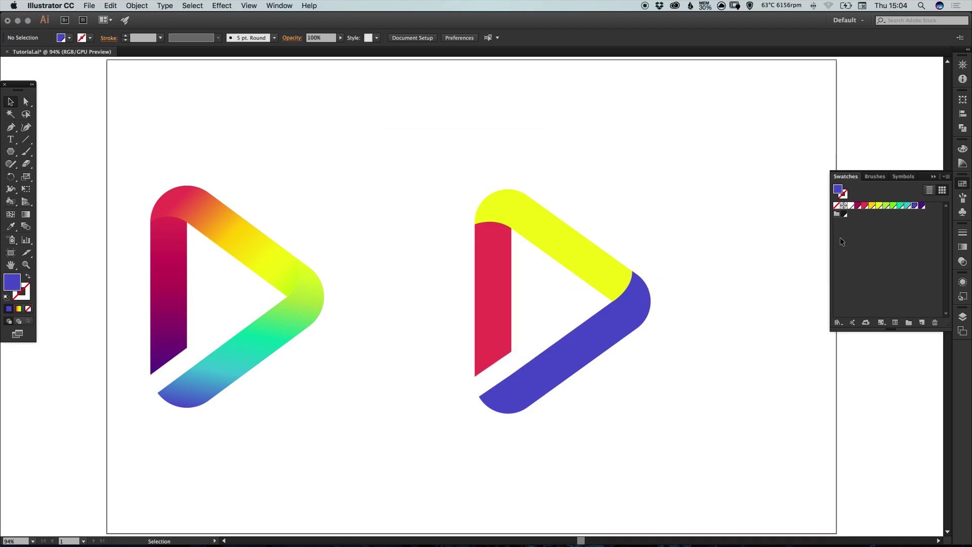
double_click(921, 206)
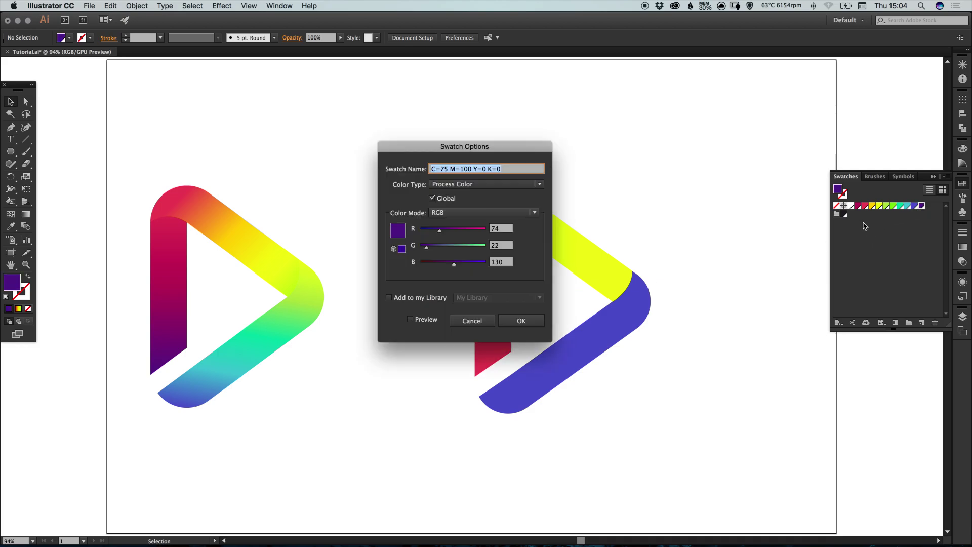
click(475, 324)
Examine the RGB values of the near-black C=0 M=0 Y=0 K=100 swatch and the RGB fields of the fill's Color Picker, keeping the colour
double_click(843, 213)
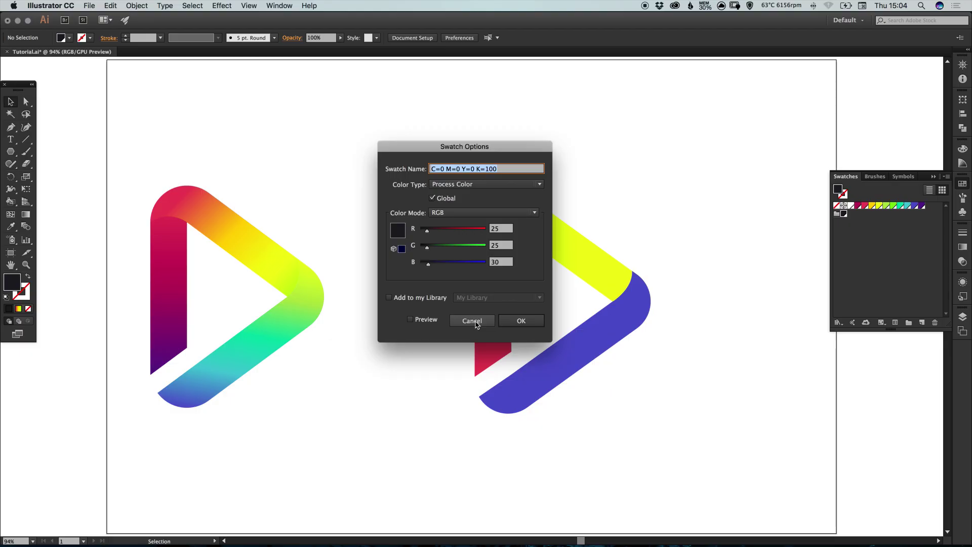
click(474, 322)
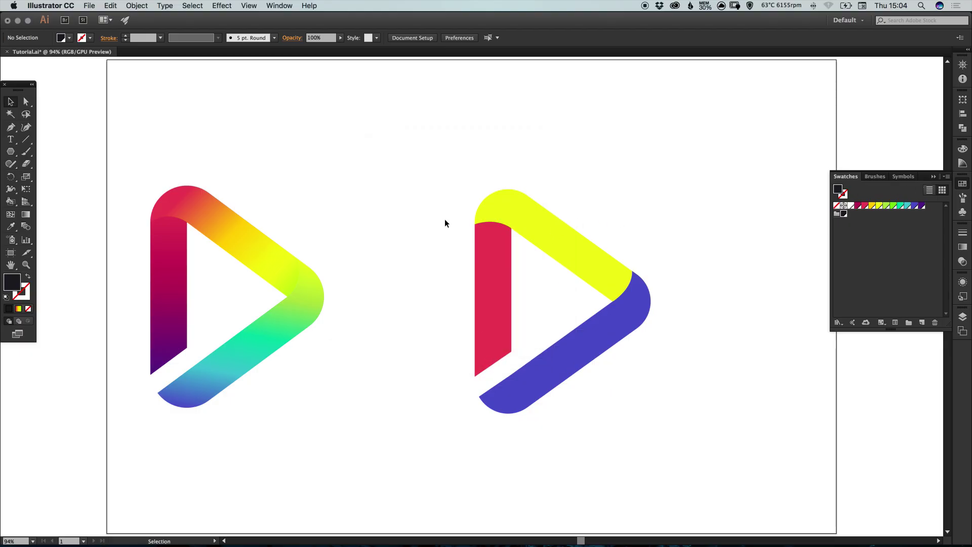
double_click(13, 282)
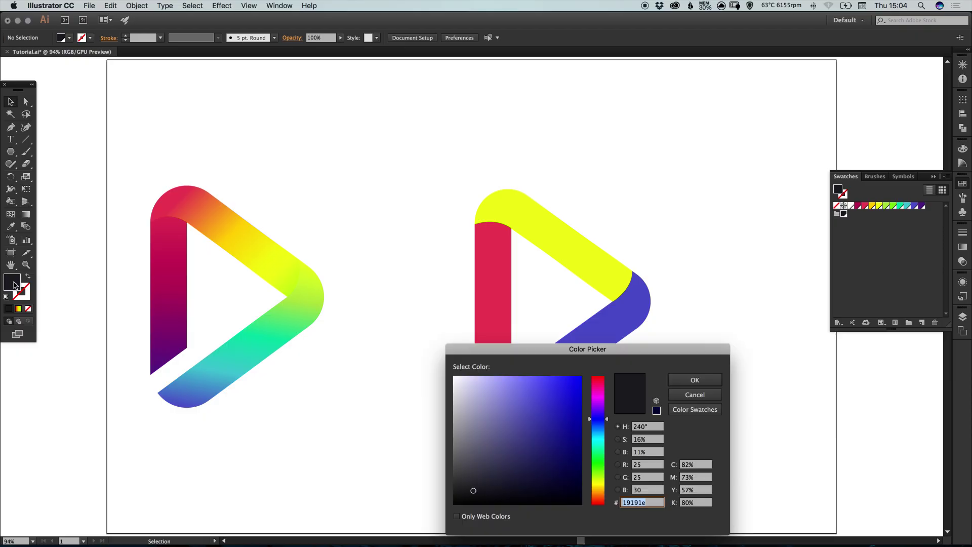
drag(587, 350, 500, 168)
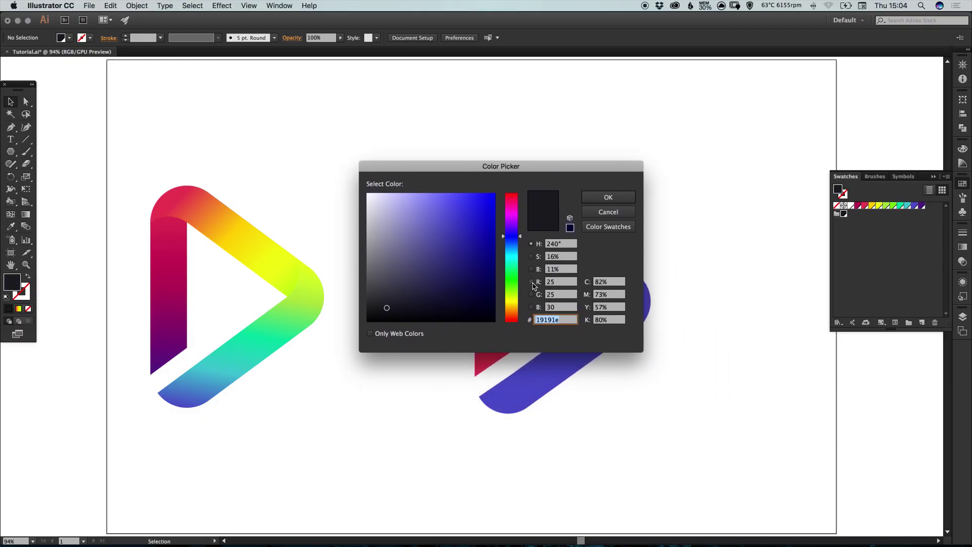
click(554, 281)
click(555, 294)
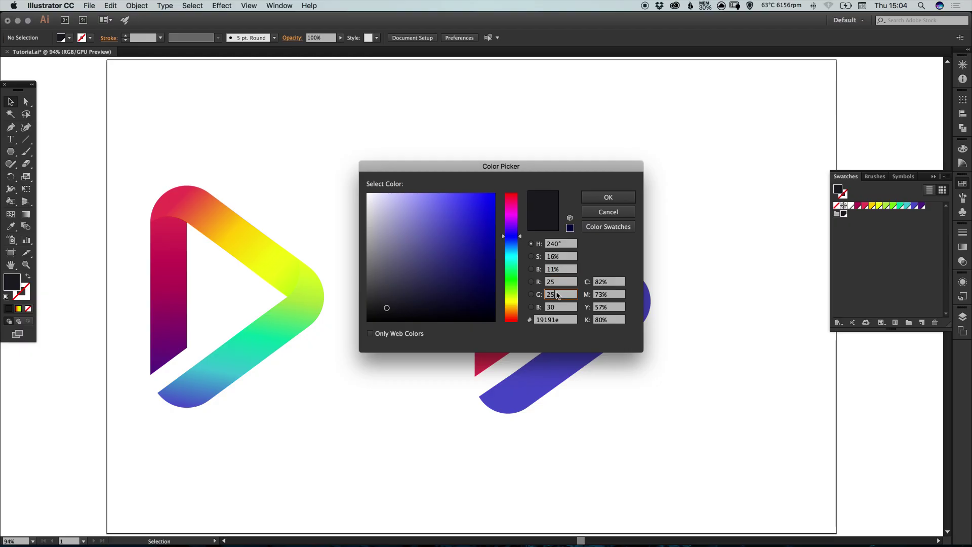
click(554, 307)
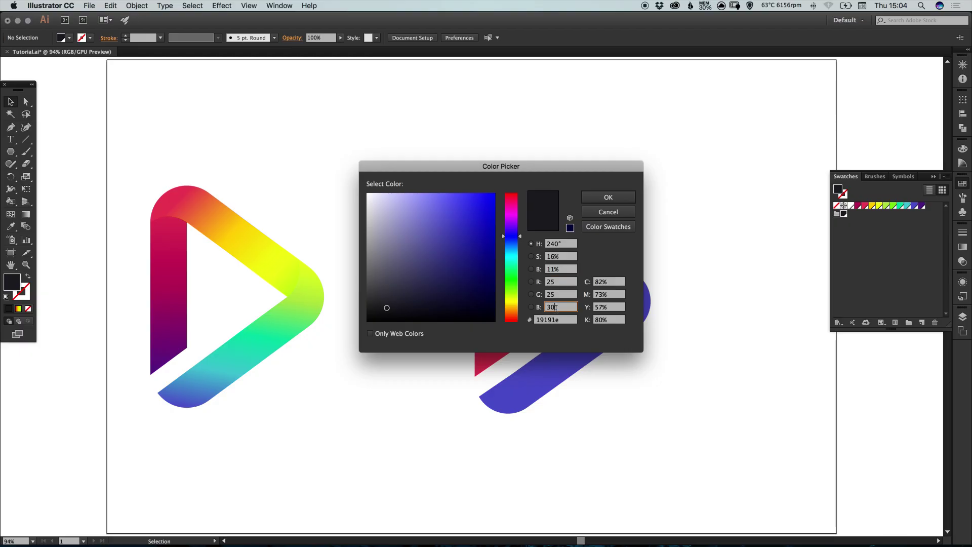
click(603, 213)
Give the vertical red segment a linear gradient starting with purple swatch C=75 M=100 Y=0 K=0, and remove the stops between its two ends
click(494, 278)
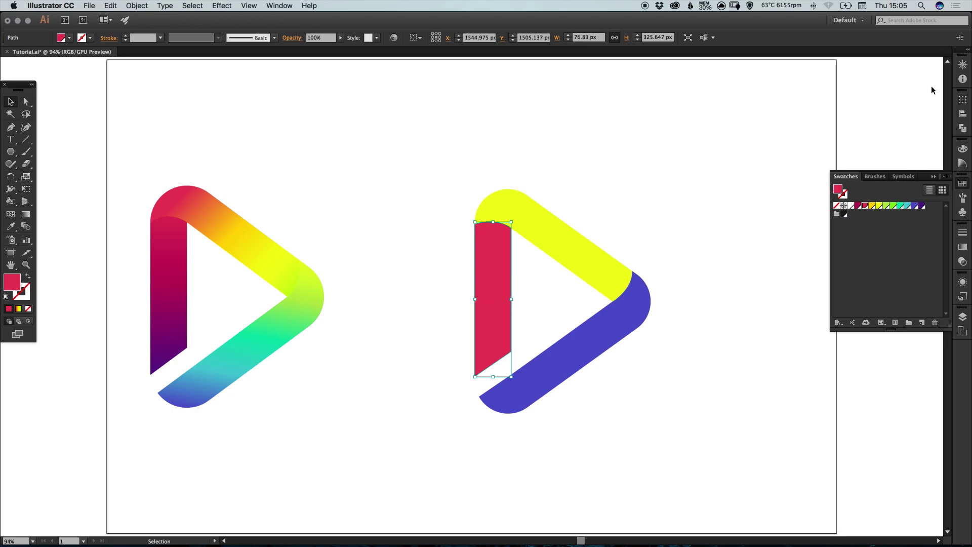
click(967, 51)
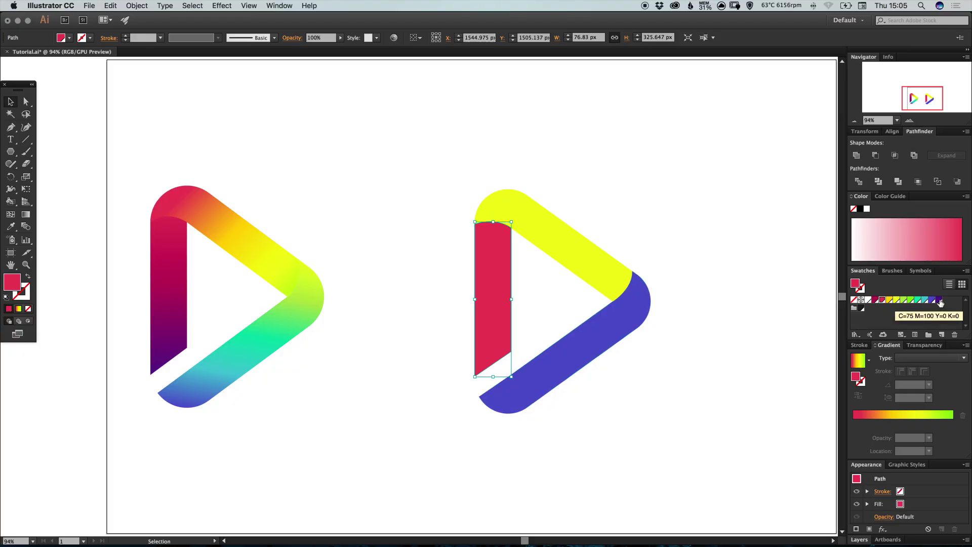
drag(940, 302, 858, 426)
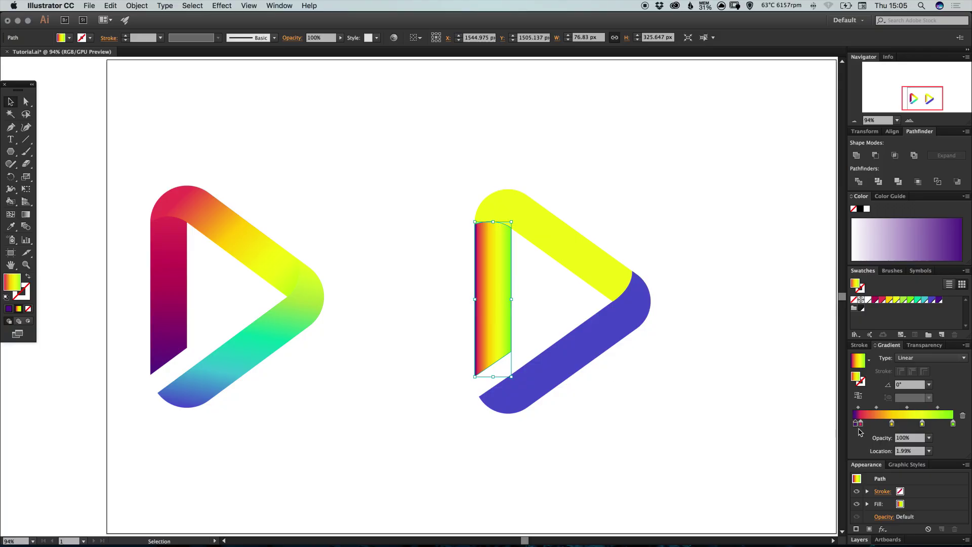
drag(857, 424, 853, 423)
drag(860, 424, 924, 441)
click(953, 423)
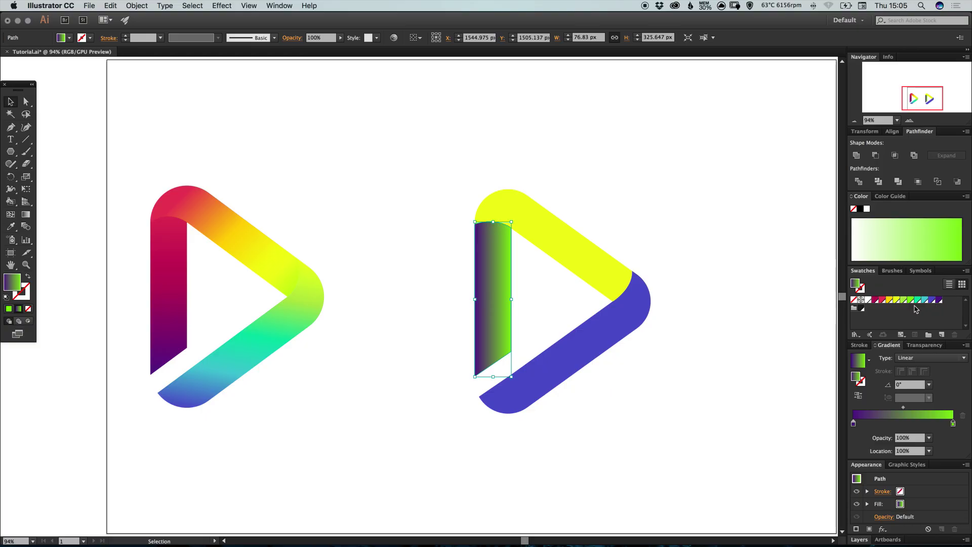
Add the dark magenta swatch C=10 M=100 Y=50 K=0 to the vertical segment's gradient as a middle stop at 50%
drag(876, 301, 907, 422)
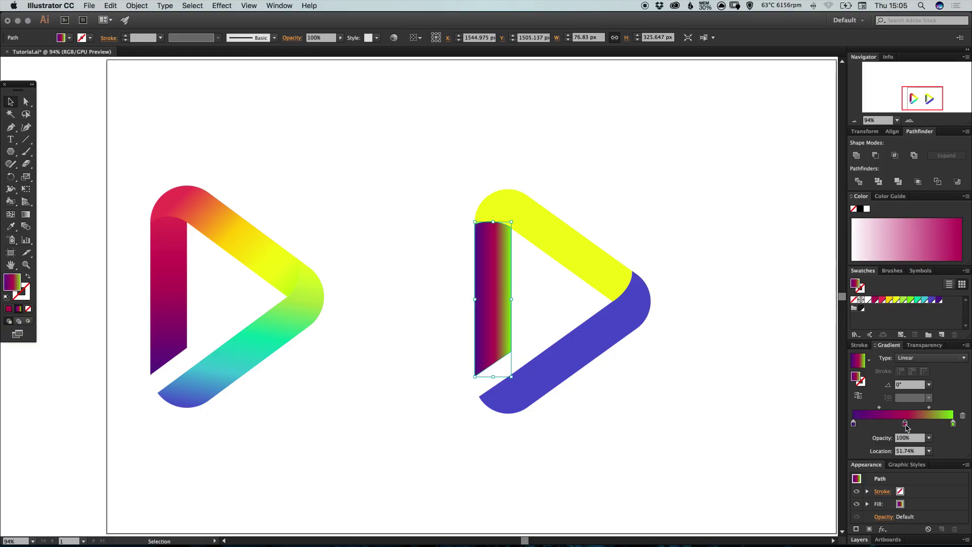
click(908, 451)
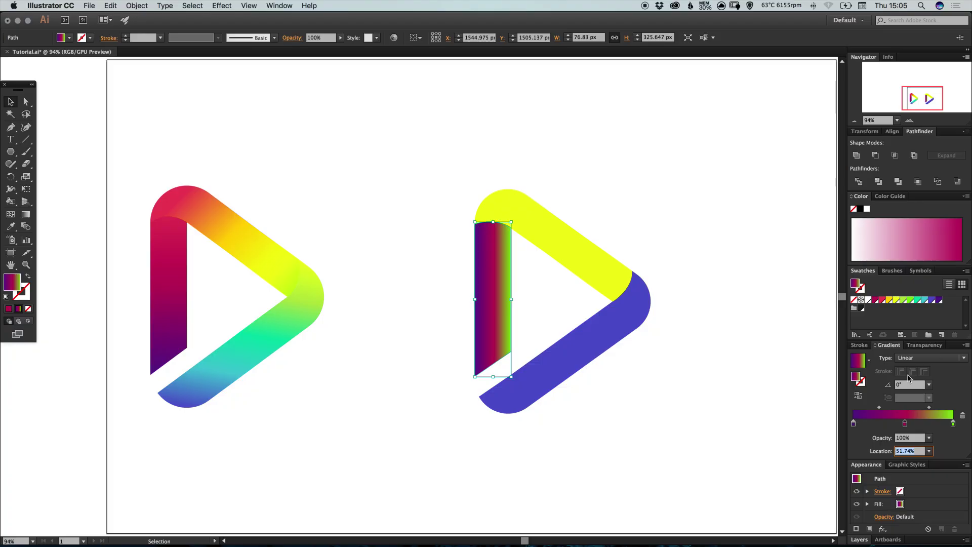
text(50)
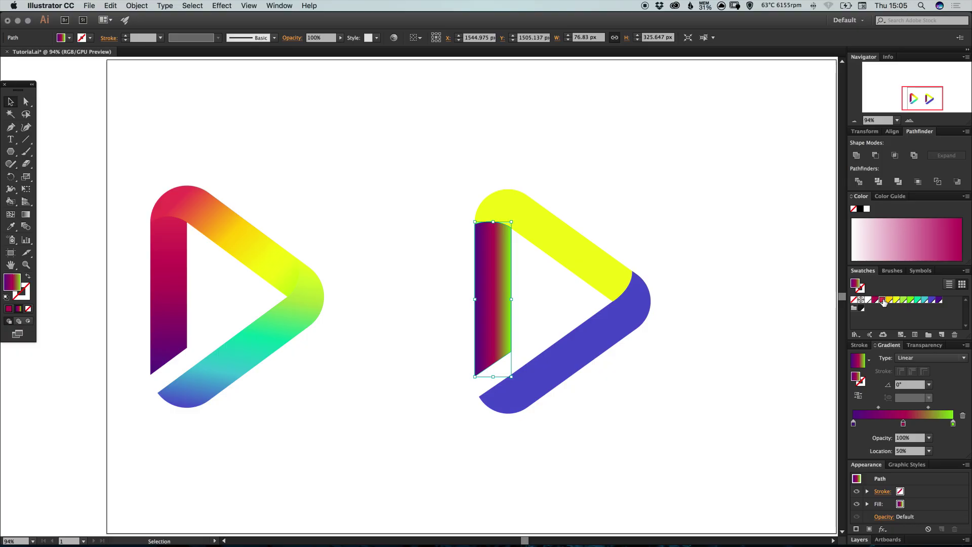
Replace the green end stop with the crimson CMYK Magenta swatch and set the vertical segment's gradient angle to 90°
drag(883, 302, 953, 425)
drag(954, 425, 954, 426)
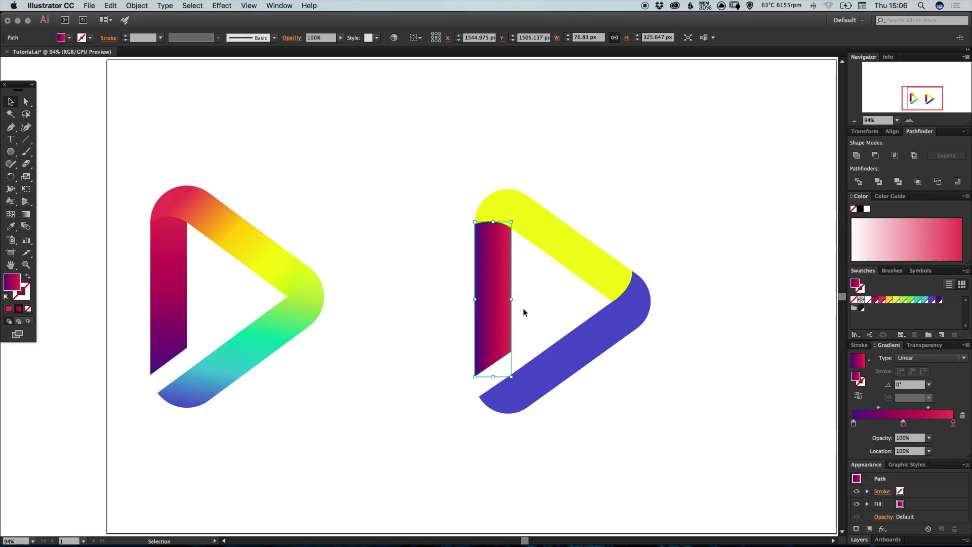
click(914, 386)
key(Return)
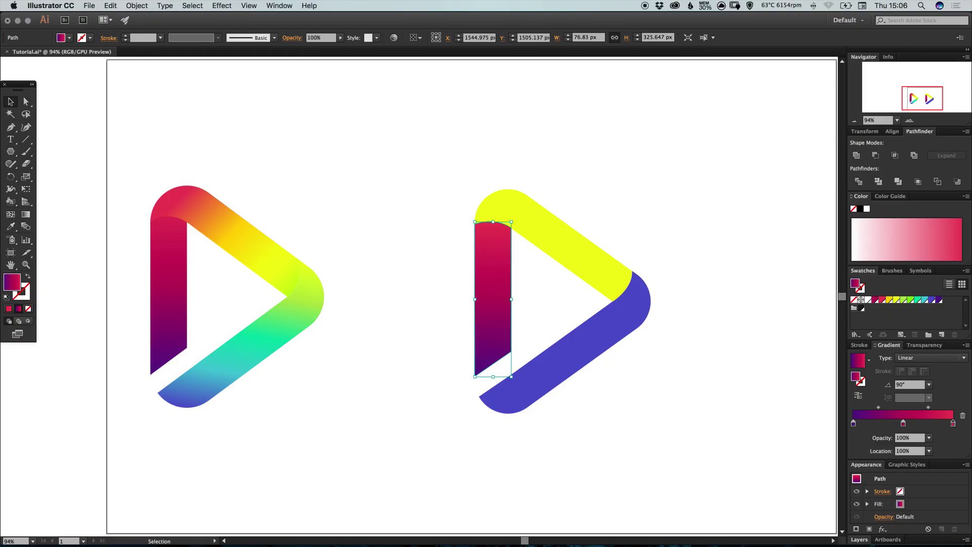
Try reversing the direction of the vertical segment's gradient
click(857, 397)
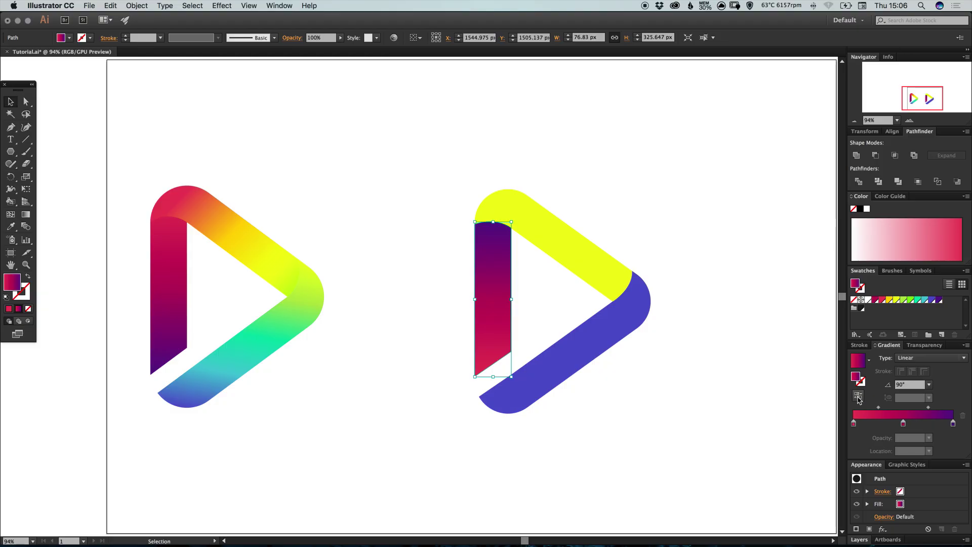
click(858, 397)
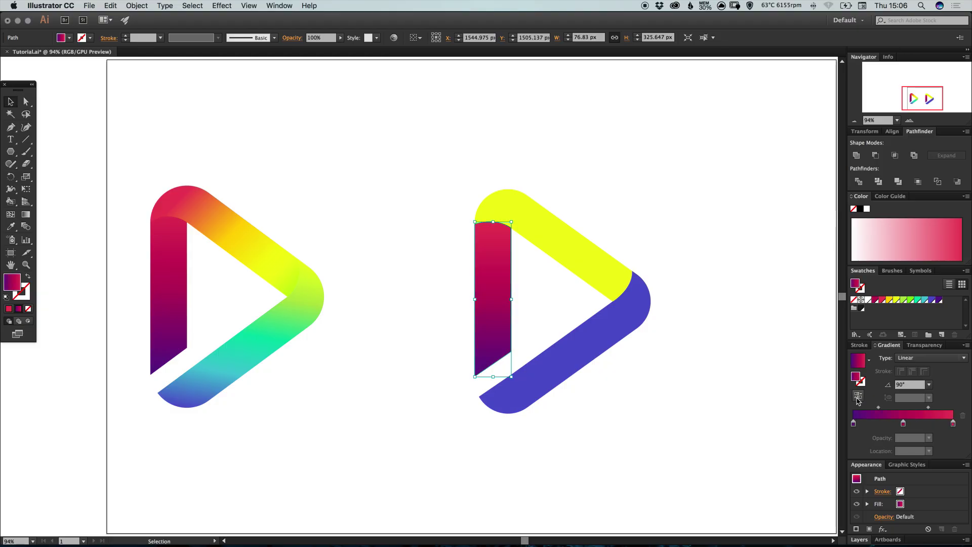
click(858, 398)
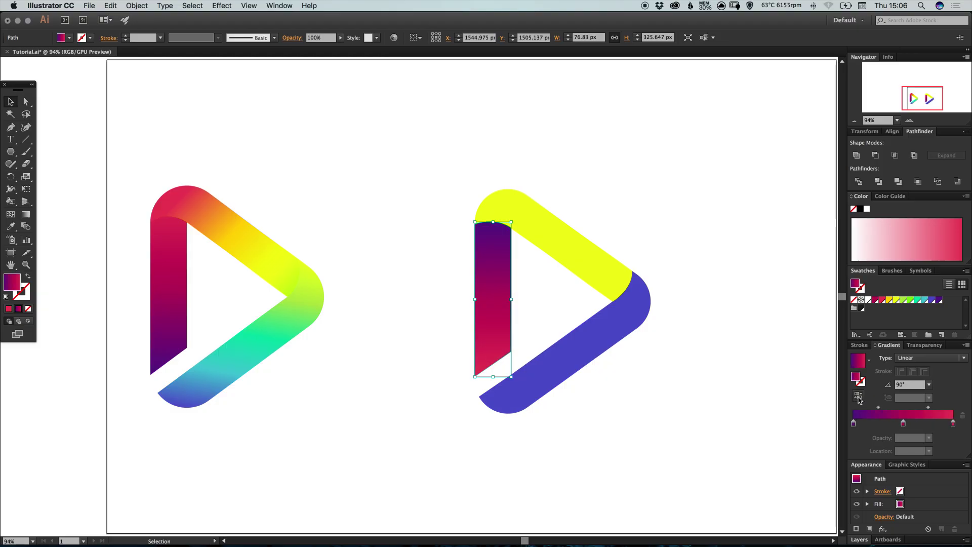
click(858, 398)
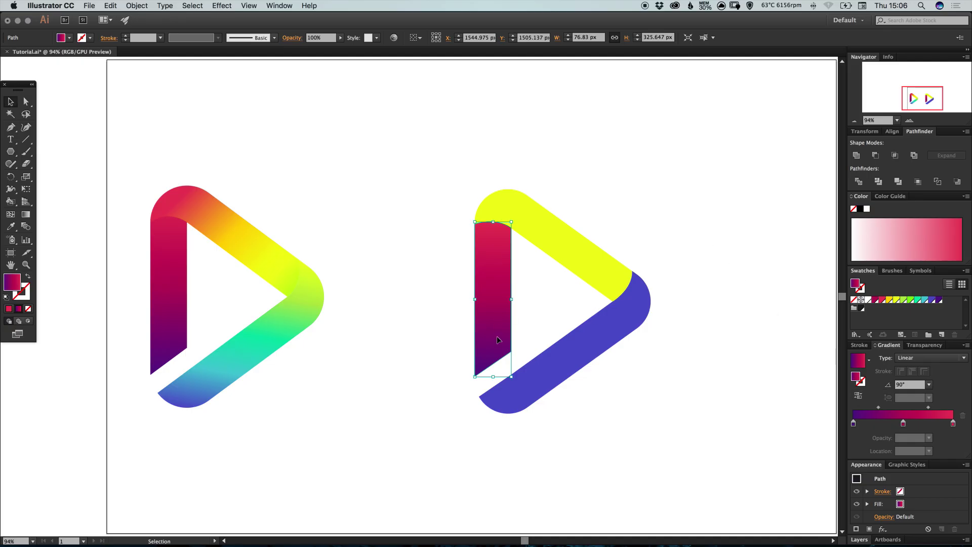
Fill the upper yellow segment with a linear gradient from CMYK Magenta through CMYK Yellow at 50% to C=5 M=0 Y=90 K=0
click(564, 242)
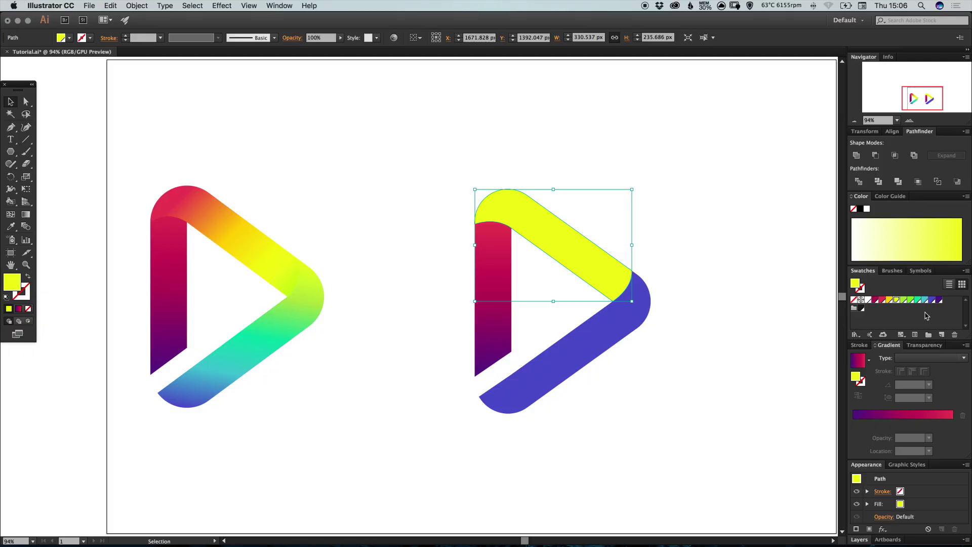
click(904, 417)
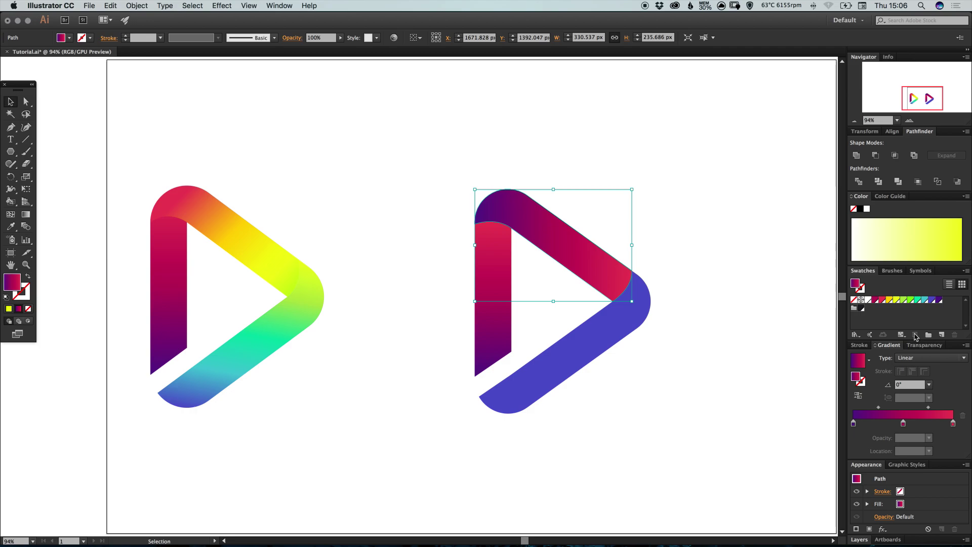
click(882, 300)
drag(882, 300, 853, 424)
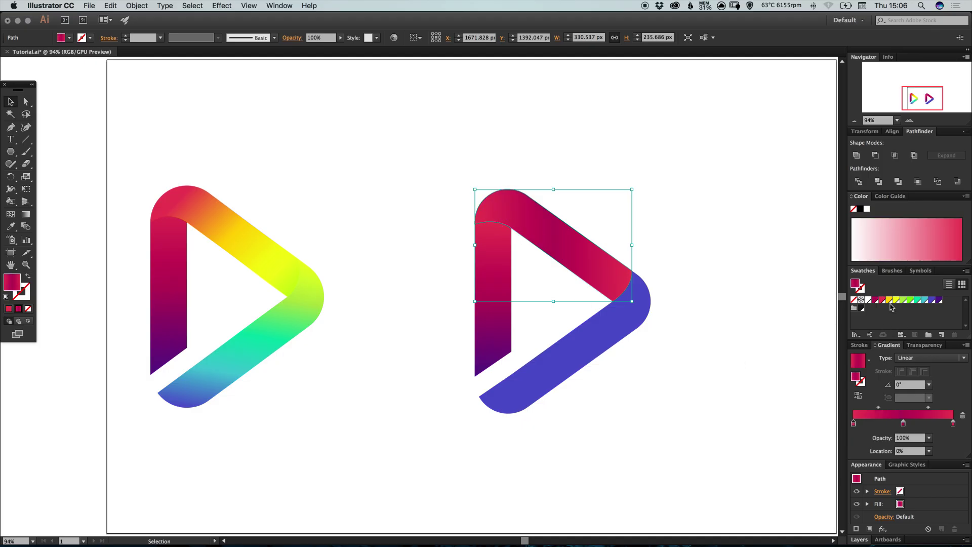
drag(889, 300, 904, 424)
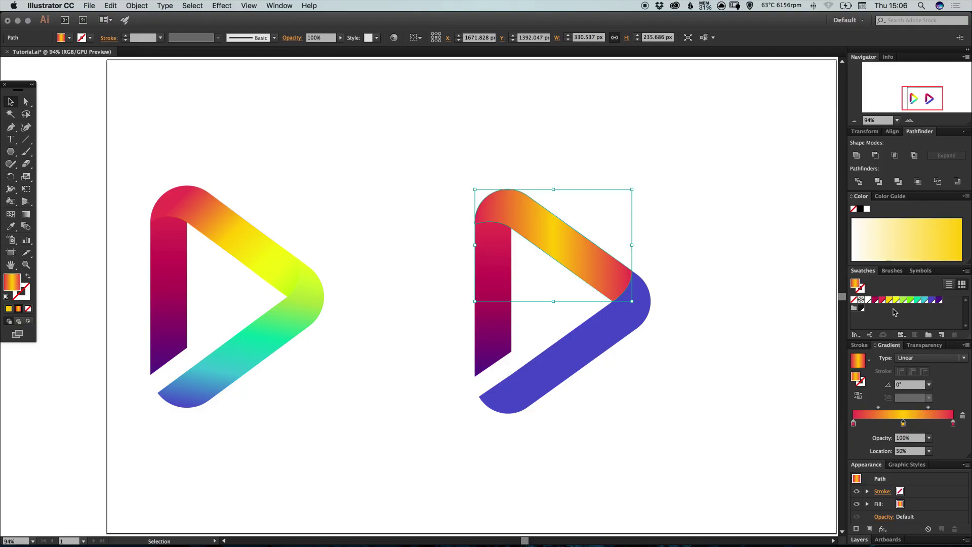
drag(896, 302, 954, 428)
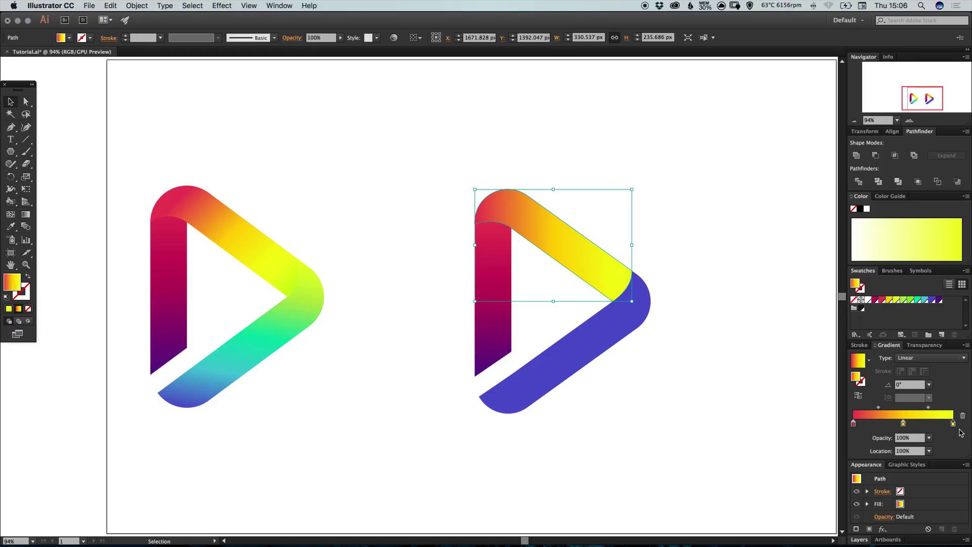
Fill the lower blue segment with the linear gradient, adding the light green swatch as its end stop at 100%
click(582, 351)
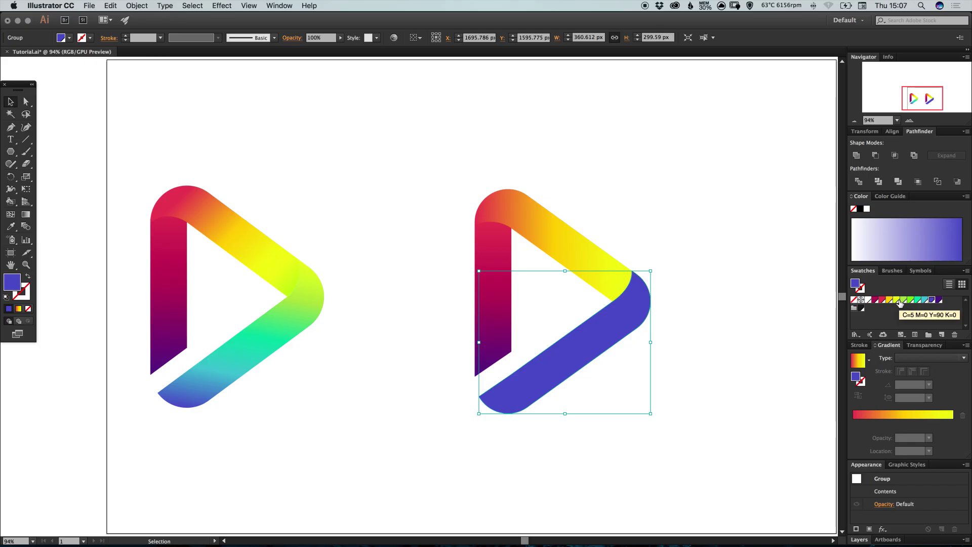
drag(904, 302, 936, 427)
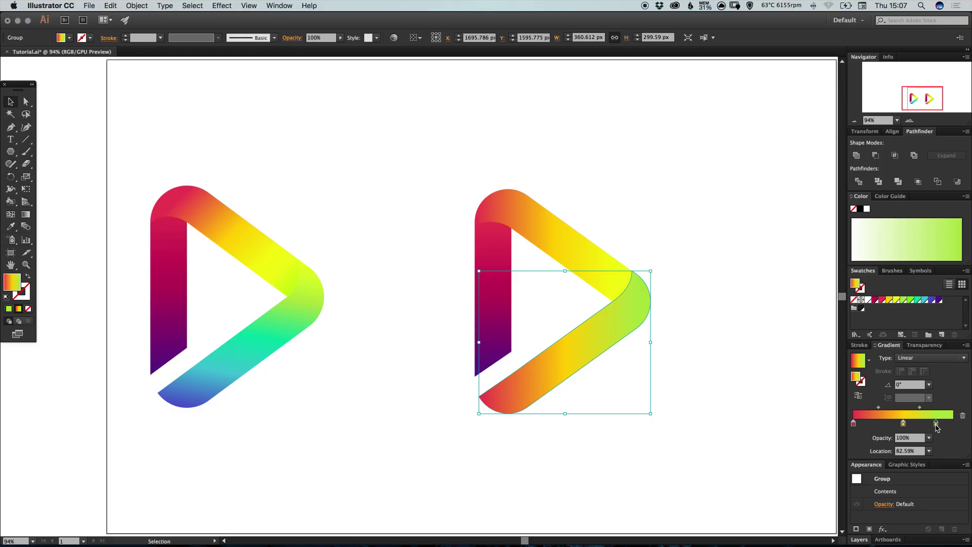
double_click(911, 451)
text(100)
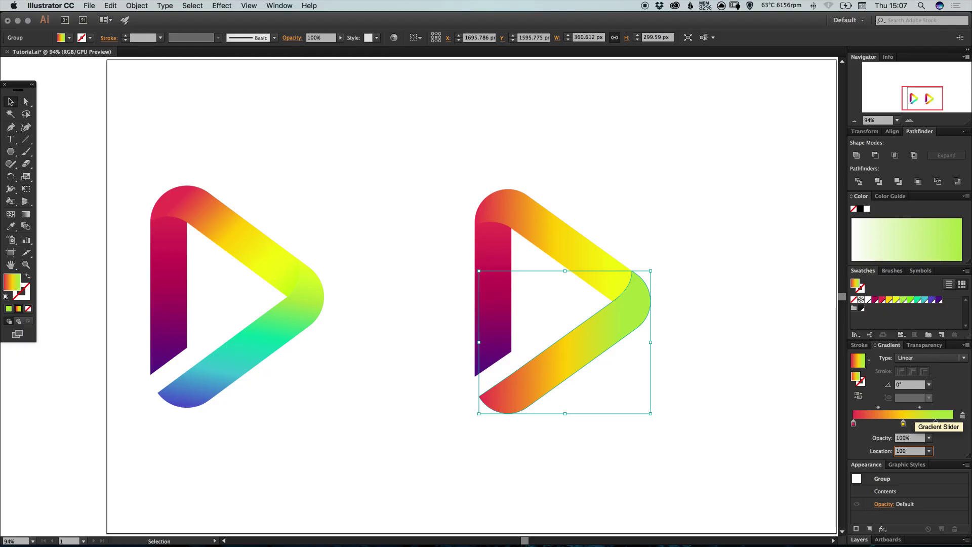
key(Return)
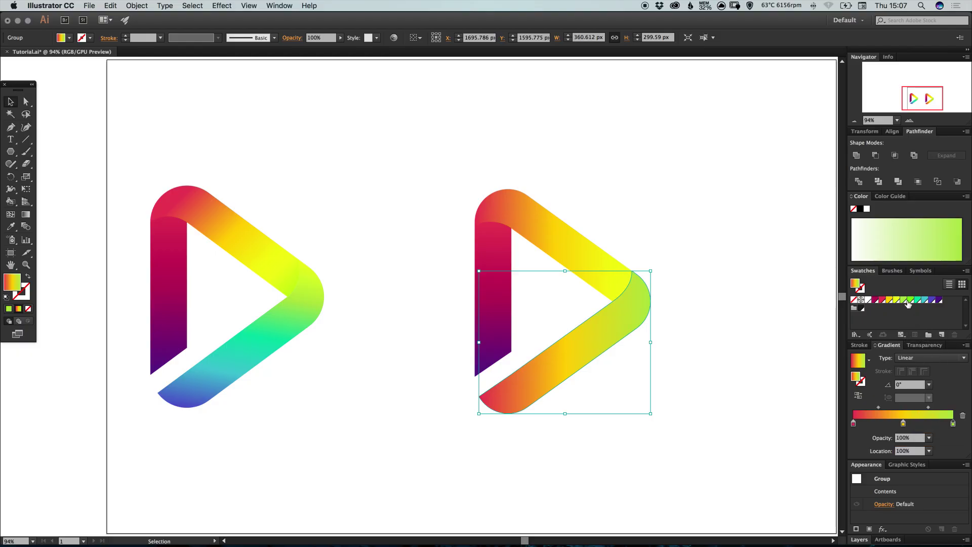
Replace the lower gradient's yellow middle stop with bright green at about 66% and the crimson stop with turquoise at about one third
drag(912, 303, 904, 427)
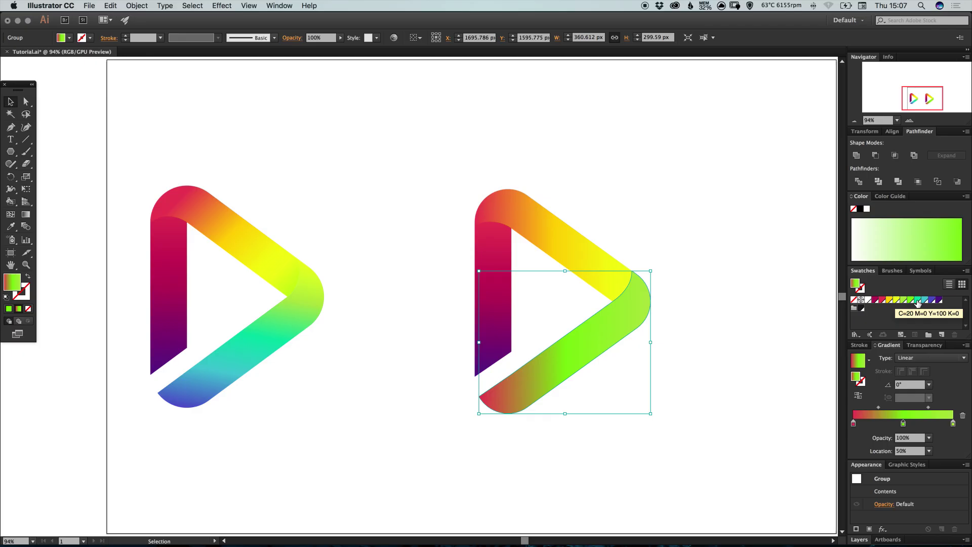
drag(917, 302, 853, 424)
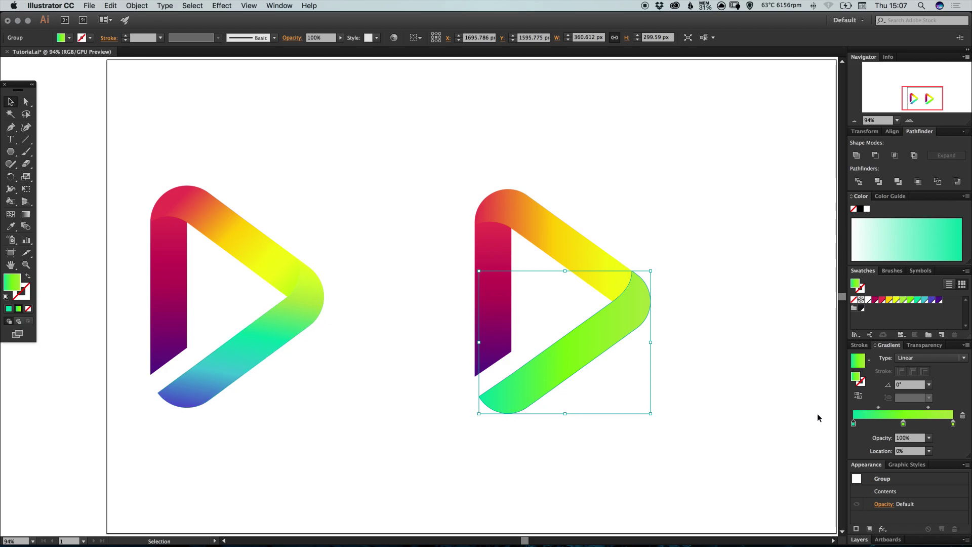
drag(903, 423, 929, 424)
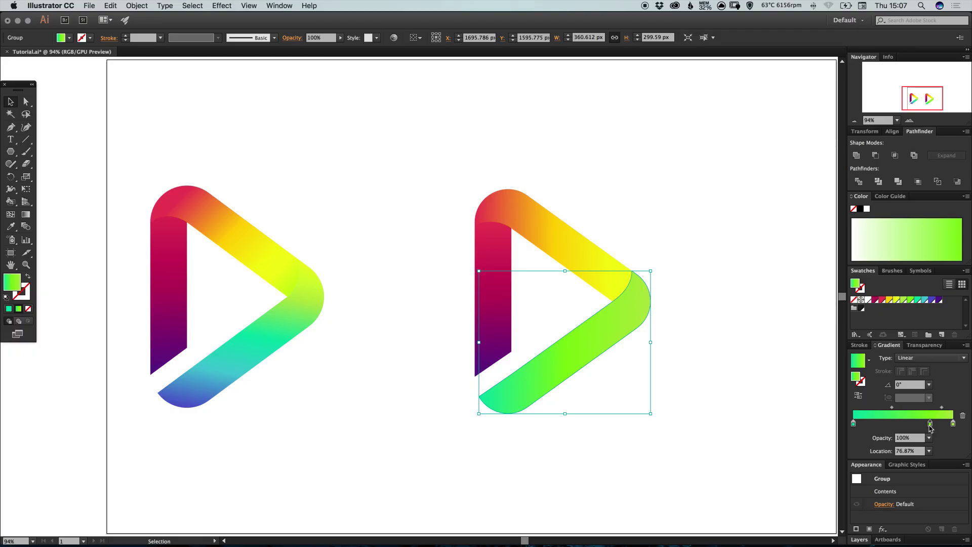
drag(853, 424, 920, 425)
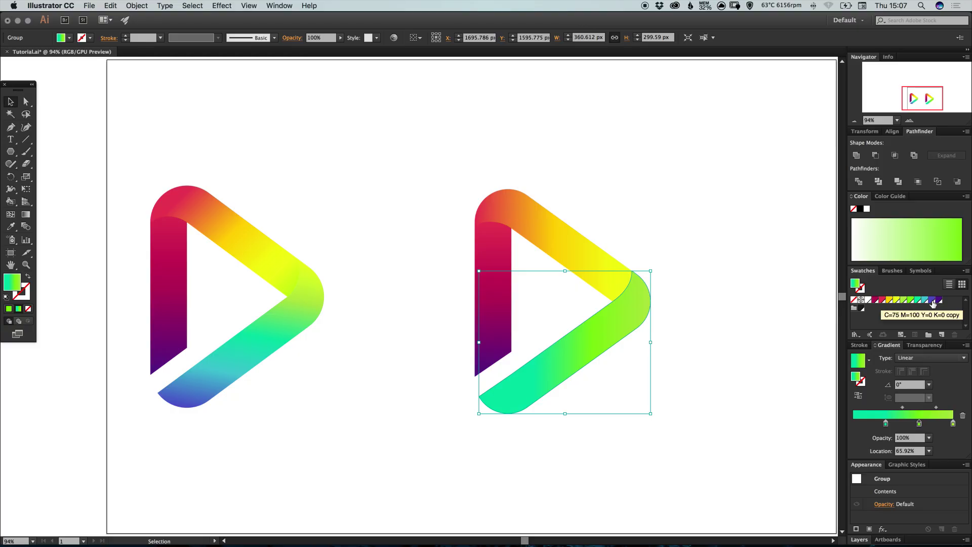
Add the blue swatch as the lower gradient's start stop and light blue at about 26%, moving turquoise and bright green farther along
drag(930, 303, 851, 424)
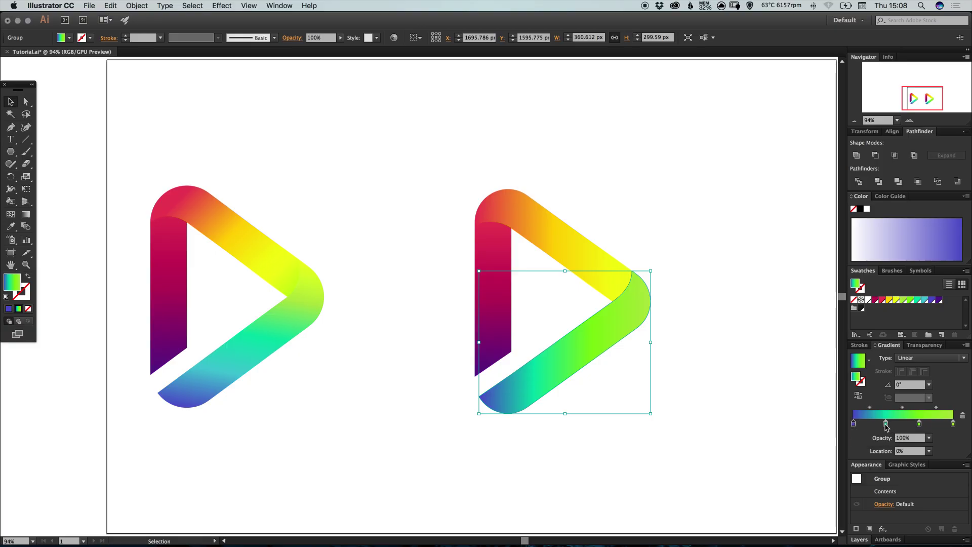
mouse_move(919, 424)
mouse_down()
mouse_move(892, 426)
mouse_move(906, 428)
mouse_up()
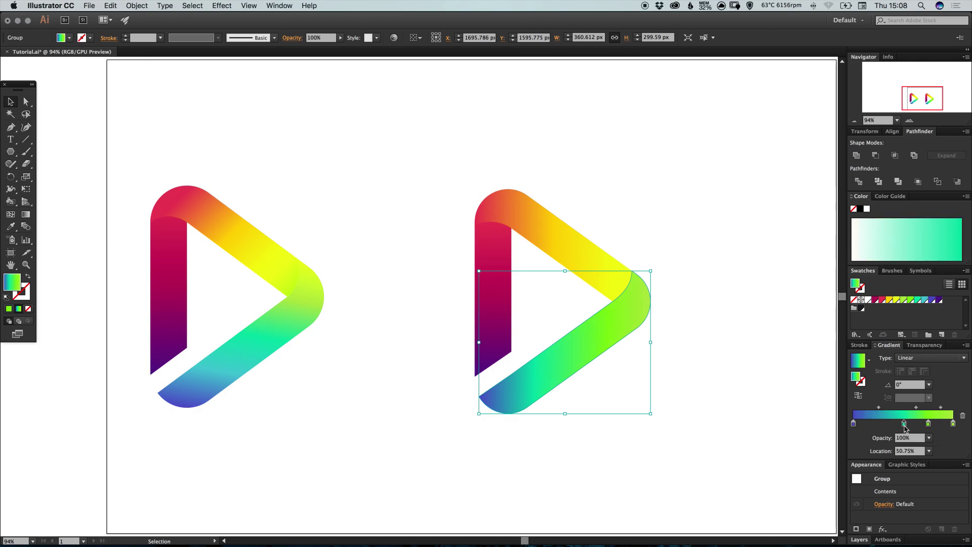
drag(924, 300, 879, 425)
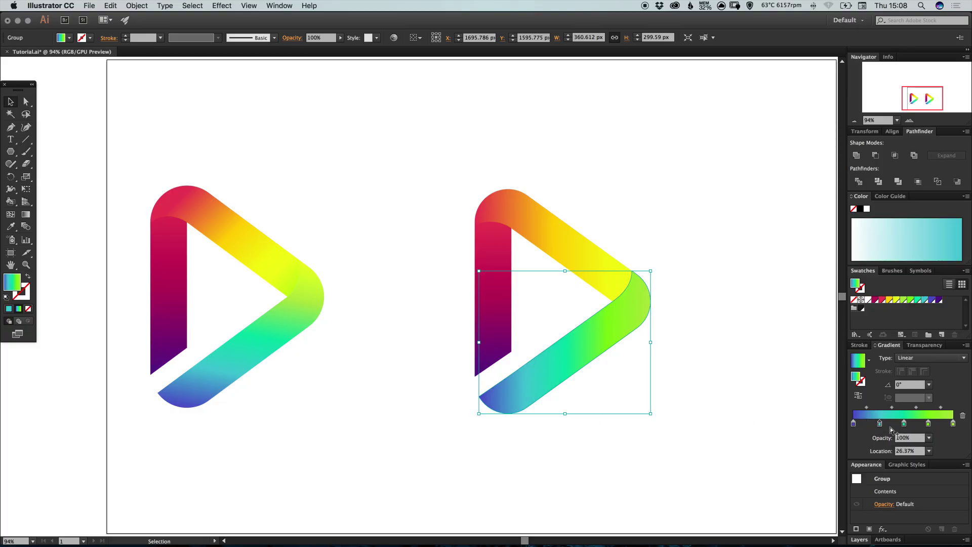
Set the lower gradient's light blue stop location to 25% and the turquoise stop location to 50%
click(906, 451)
text(25)
key(Return)
click(903, 423)
click(908, 450)
text(5)
text(0)
key(Return)
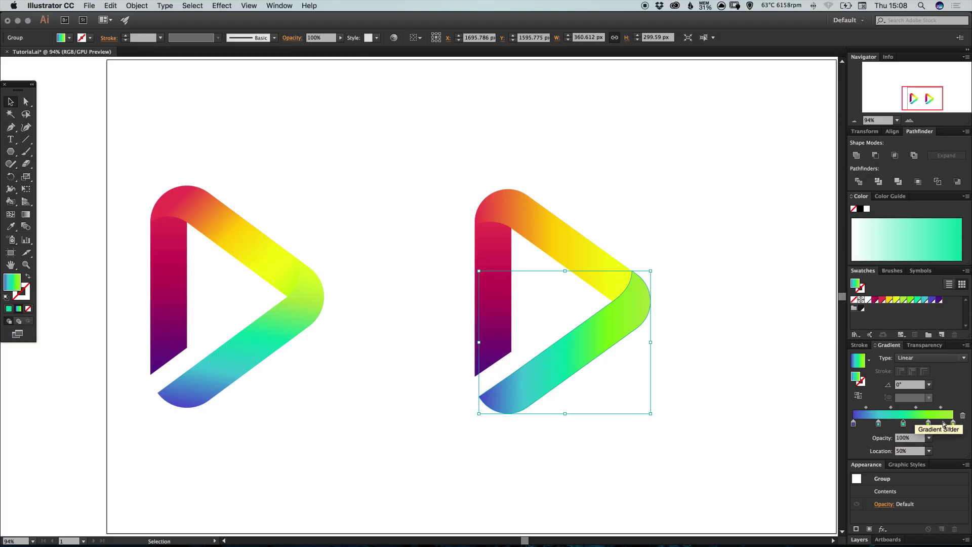
Set the location of the lower gradient's bright green stop to 75%
click(928, 424)
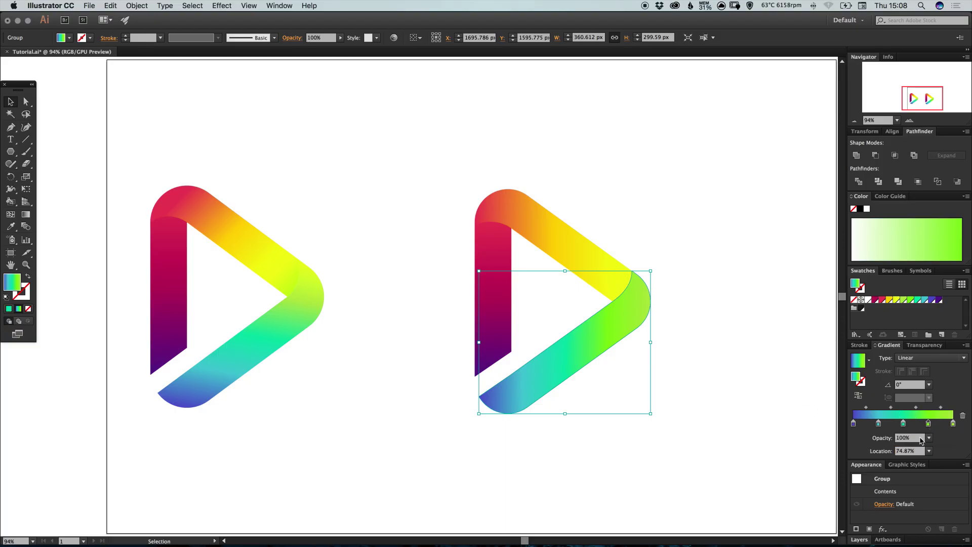
click(911, 451)
text(7)
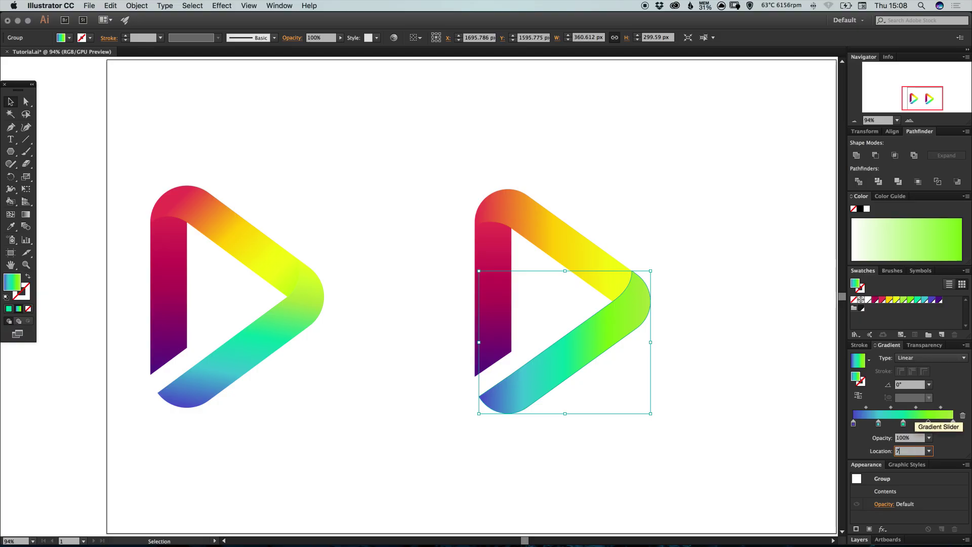
text(5)
key(Return)
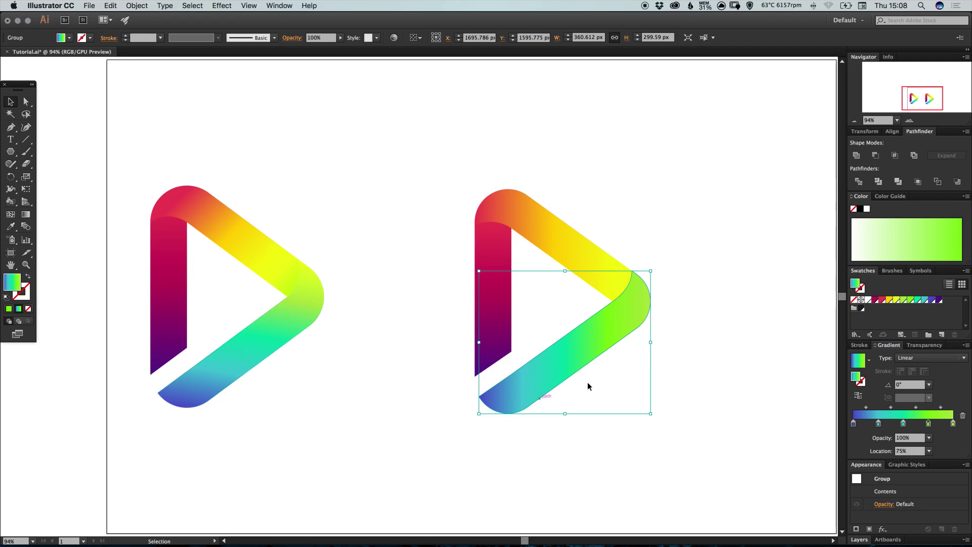
Try gradient angles of 10°, 20° and 30° on the lower segment
click(916, 385)
key(Return)
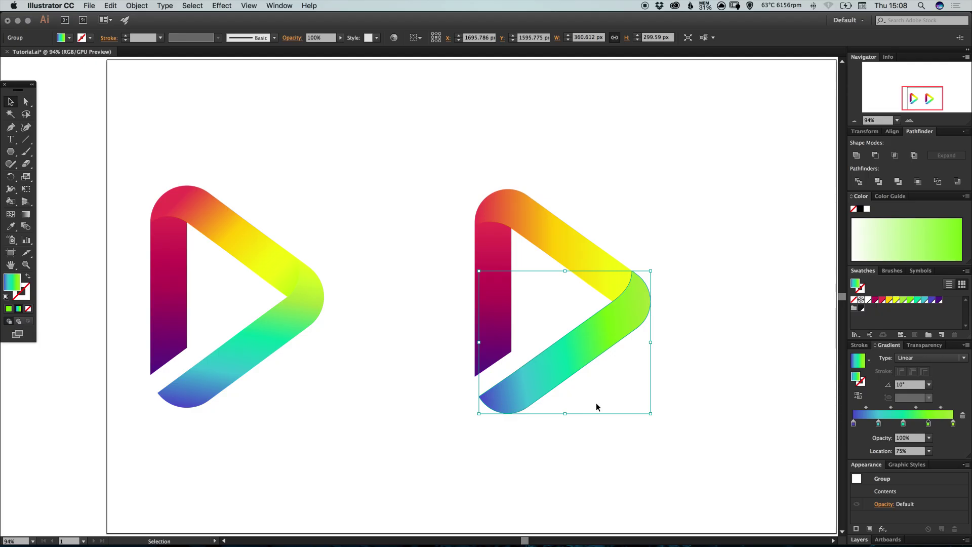
key(z)
click(512, 389)
click(513, 390)
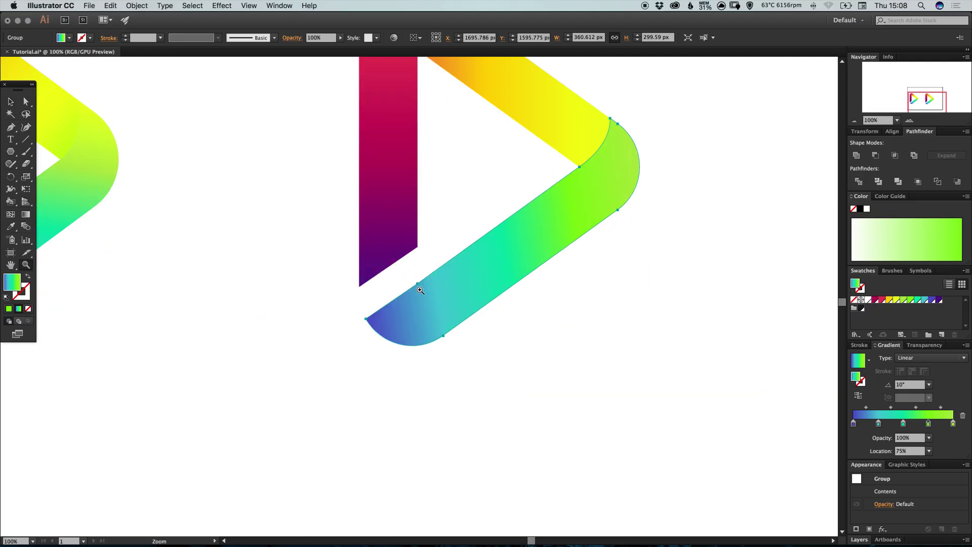
click(435, 306)
key(v)
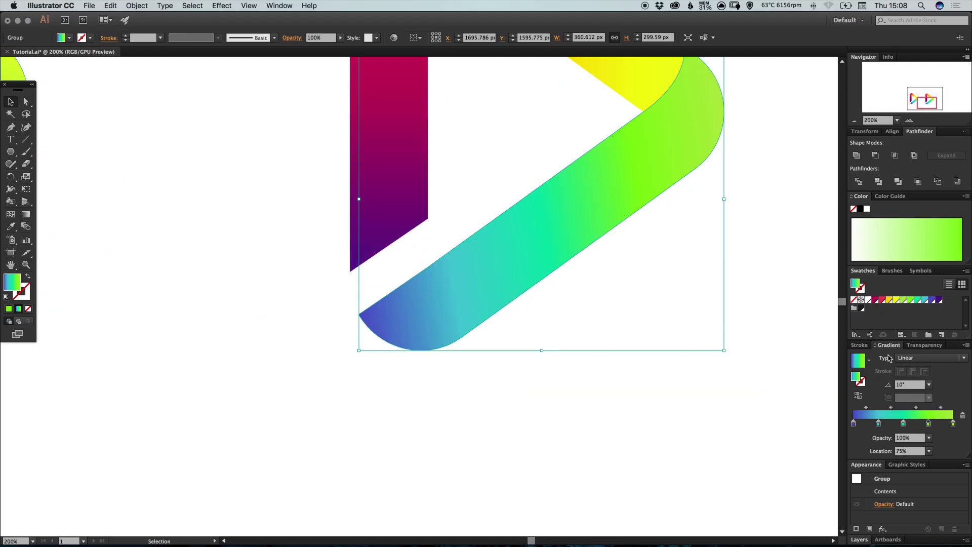
click(910, 384)
text(20)
key(Return)
text(3)
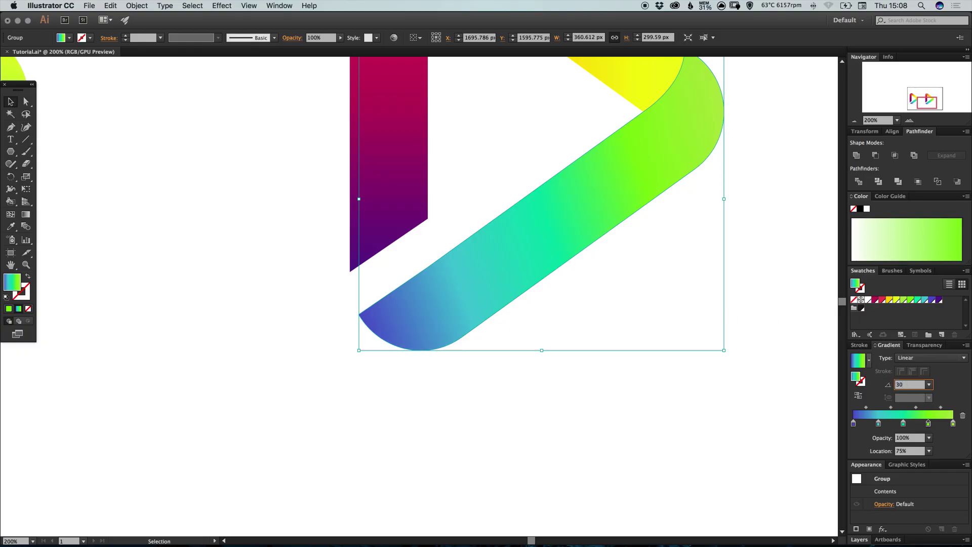
text(0)
key(Return)
Try a gradient angle of 45° on the lower segment, comparing it with the reference logo
key(super+minus)
key(super+minus)
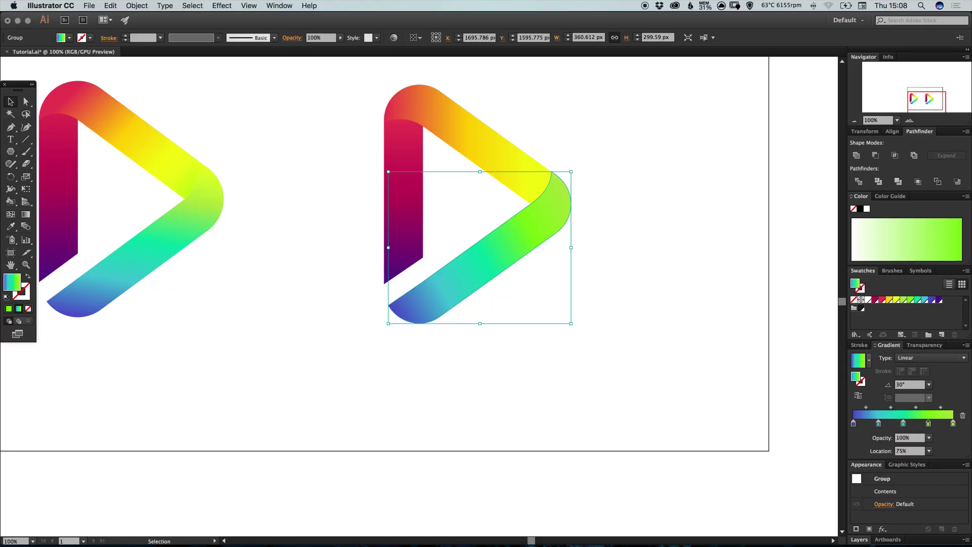
drag(302, 293, 419, 292)
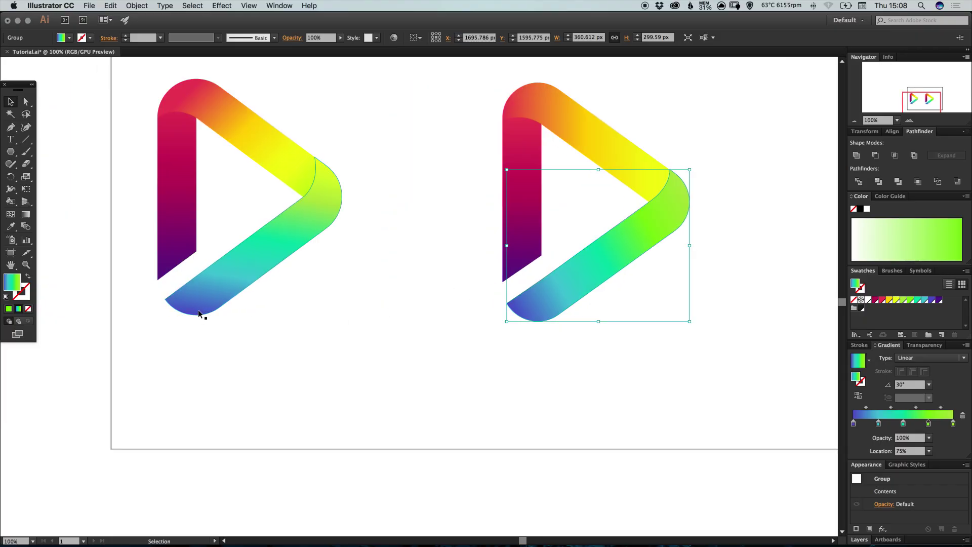
click(889, 386)
text(45)
key(Return)
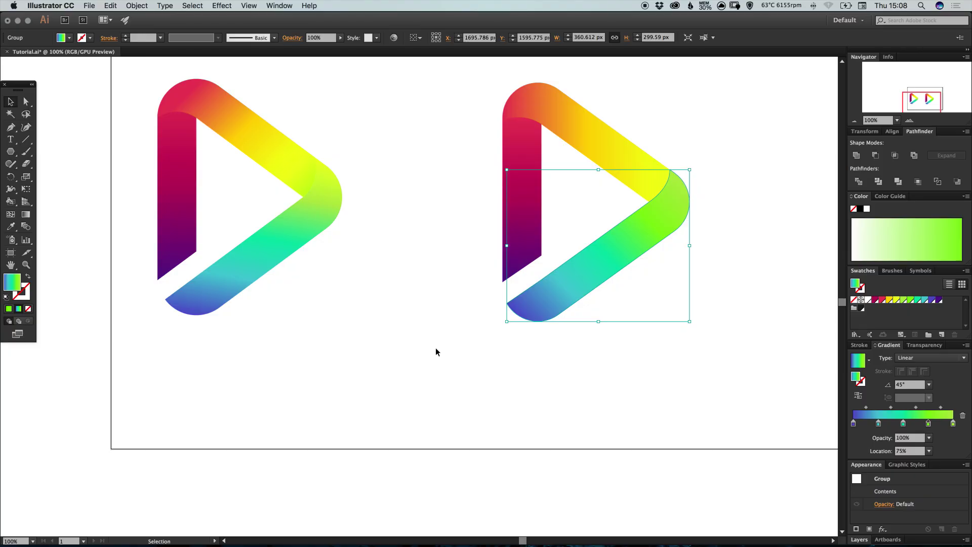
Set the lower segment's gradient angle to 50° and deselect the segment
click(908, 382)
text(50)
key(Return)
click(445, 287)
scroll(436, 321, up, 3)
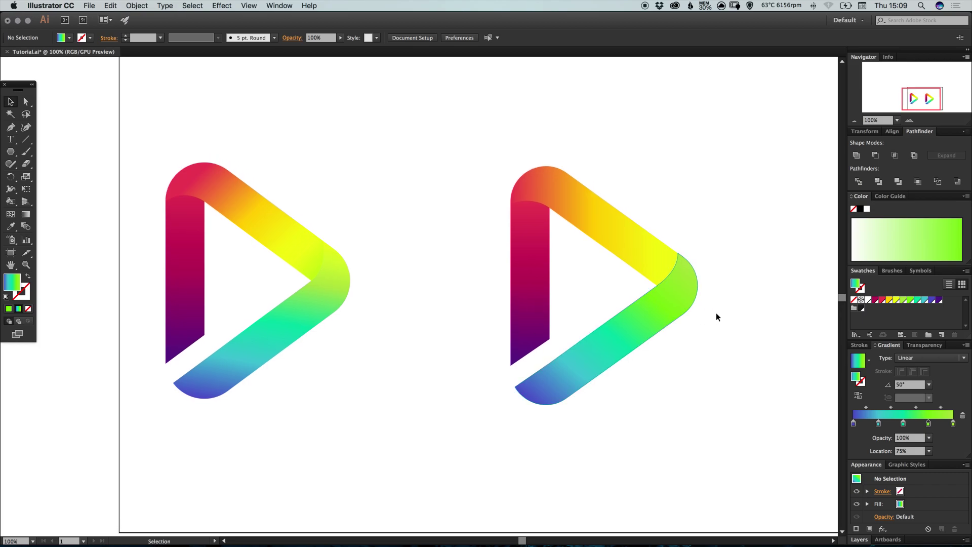
Replace the light green end stop of the lower segment's gradient with the yellow swatch C=5 M=0 Y=90 K=0
click(678, 298)
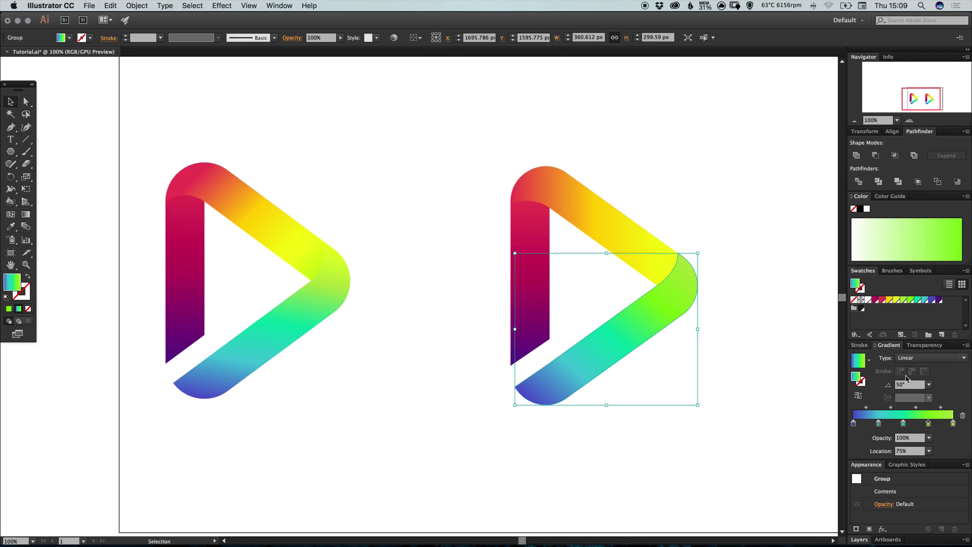
click(897, 301)
drag(897, 301, 954, 425)
click(953, 423)
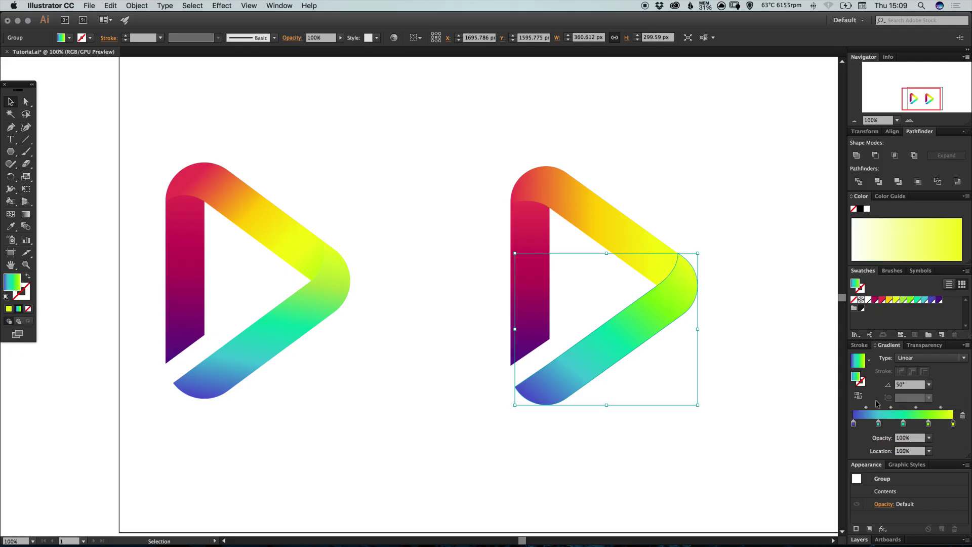
click(772, 249)
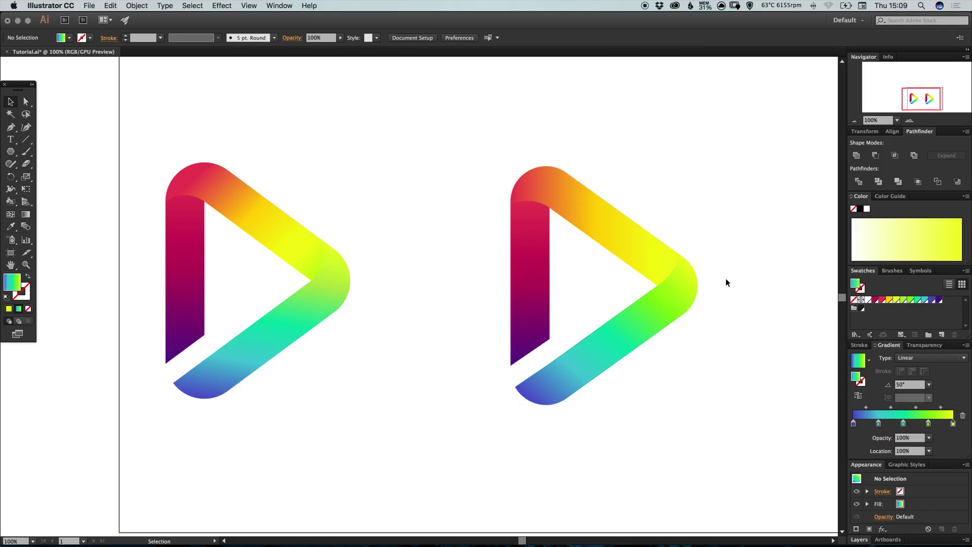
Try moving the yellow end stop of the lower segment's gradient slightly inward
click(673, 291)
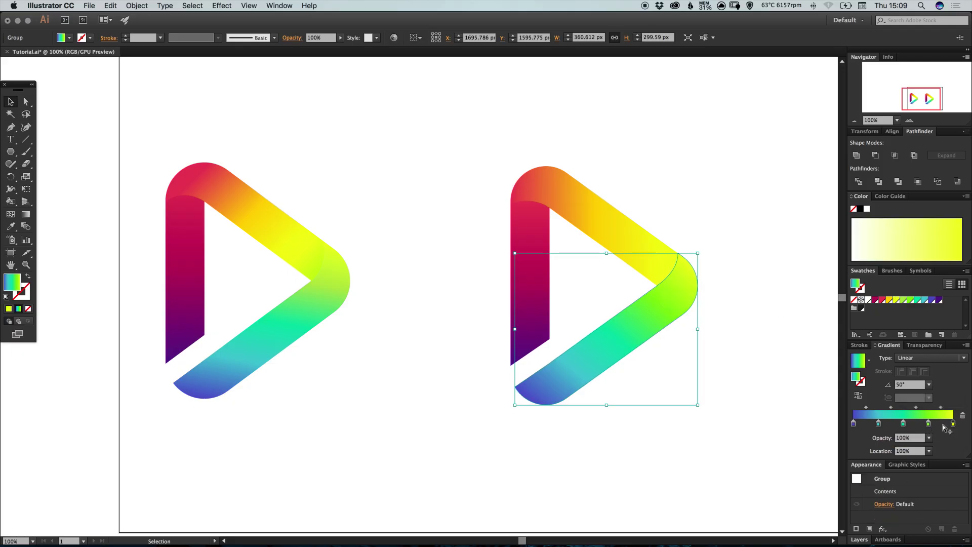
drag(952, 424, 945, 423)
key(cmd+z)
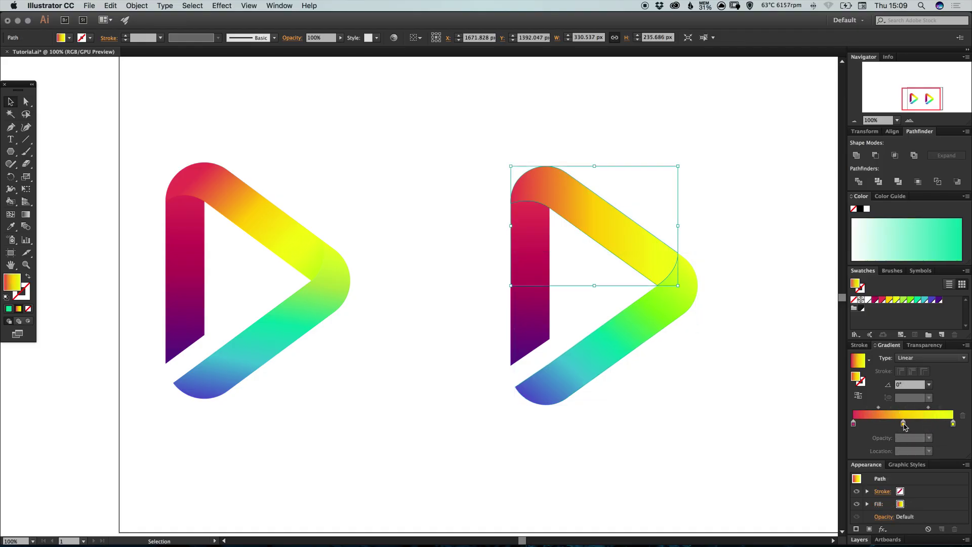
Rework the upper segment's gradient with the amber stop at about 34%, yellow at 66.16%, and a light green end stop
drag(903, 423, 883, 423)
click(953, 423)
drag(952, 423, 914, 423)
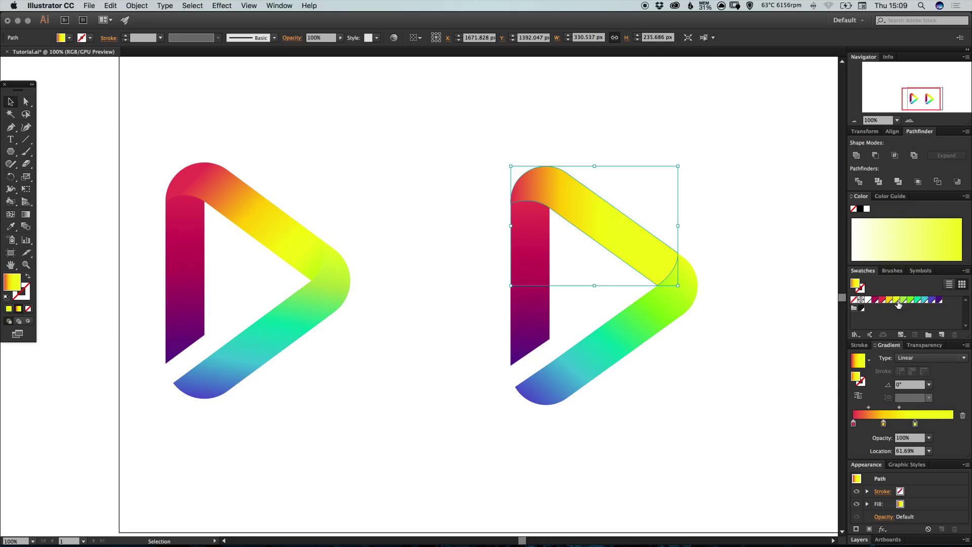
drag(903, 300, 887, 426)
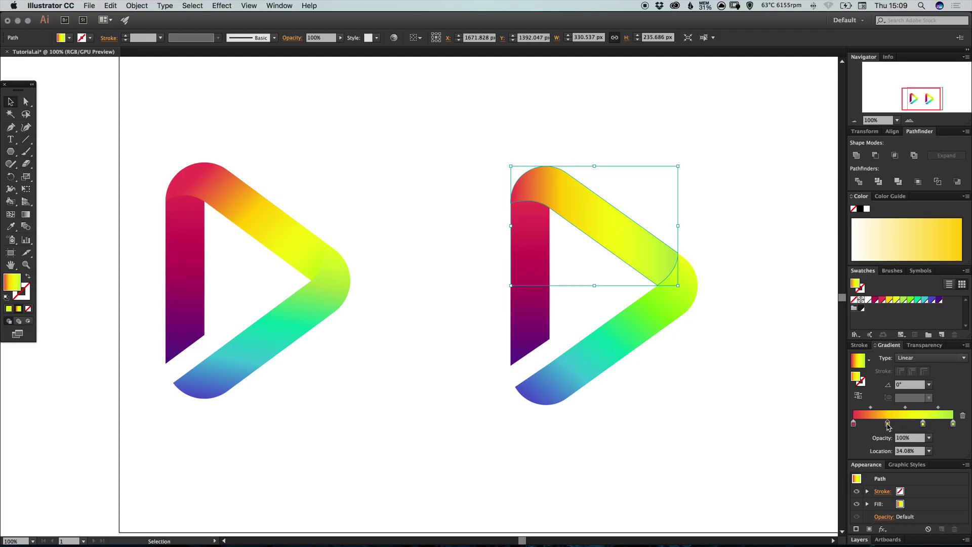
click(922, 424)
drag(922, 425, 919, 424)
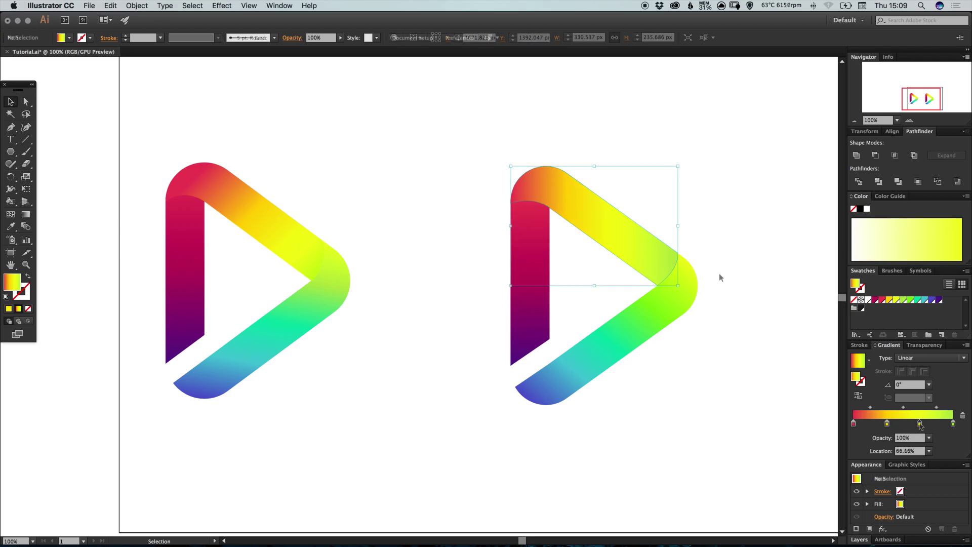
click(708, 265)
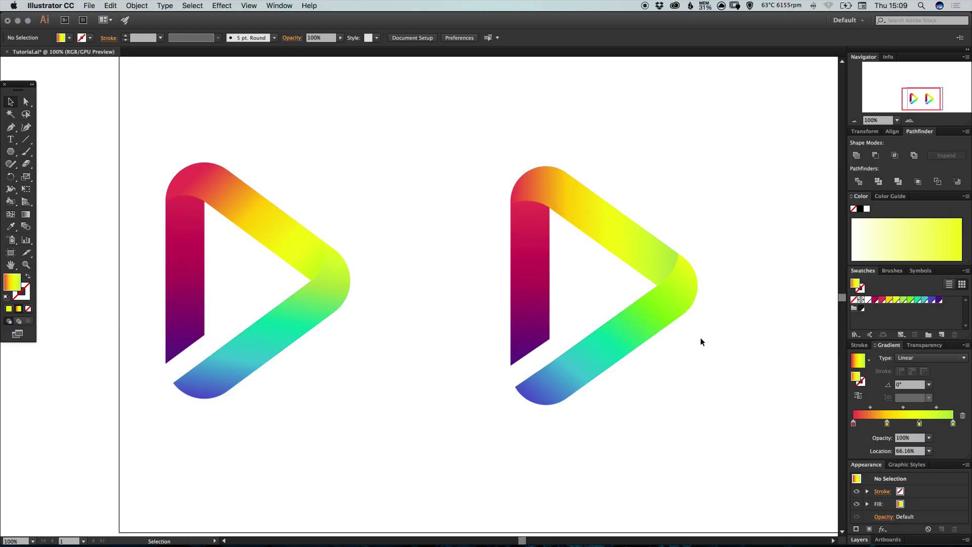
Delete the original reference logo beside the recreated one
drag(147, 440, 376, 108)
key(Delete)
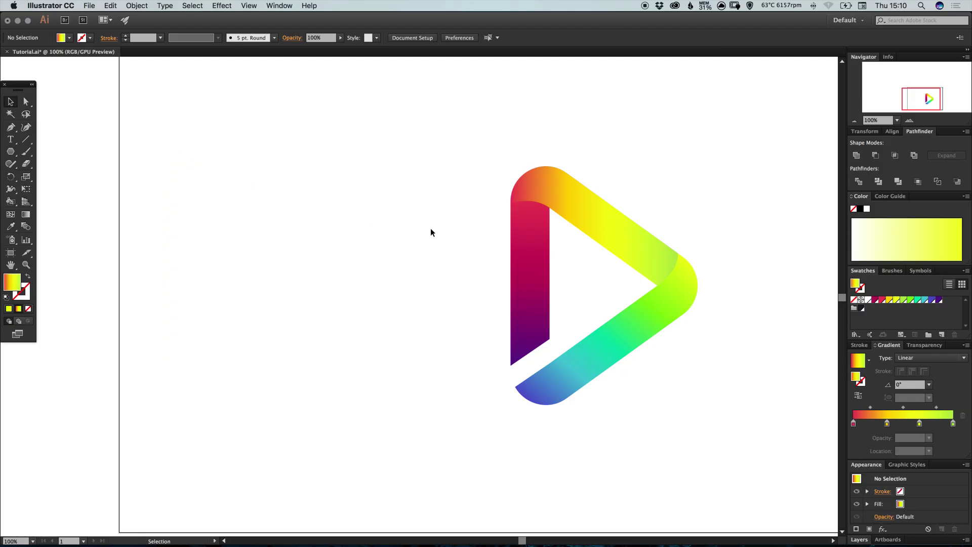
Draw a rectangle about 1533 × 995 px covering the whole artboard
key(super+0)
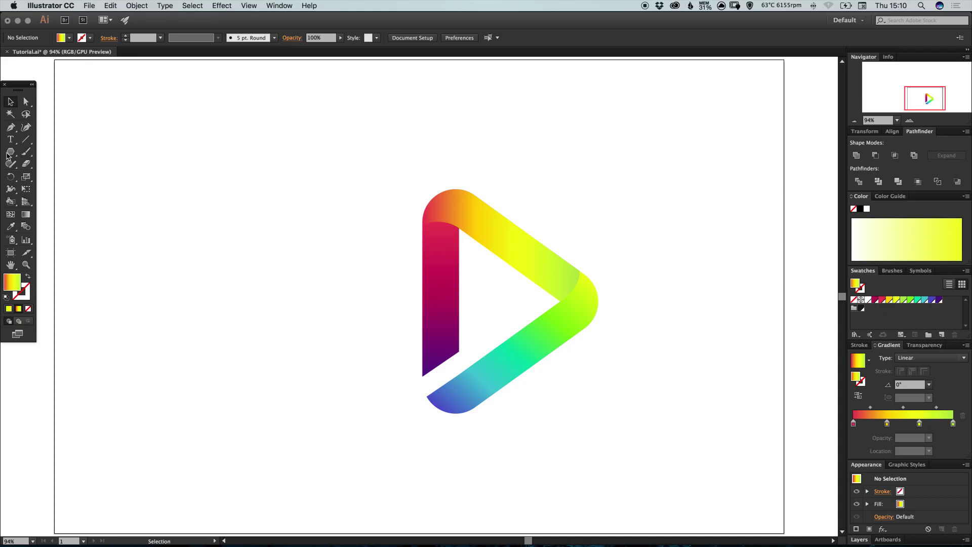
drag(7, 155, 65, 154)
drag(54, 60, 784, 533)
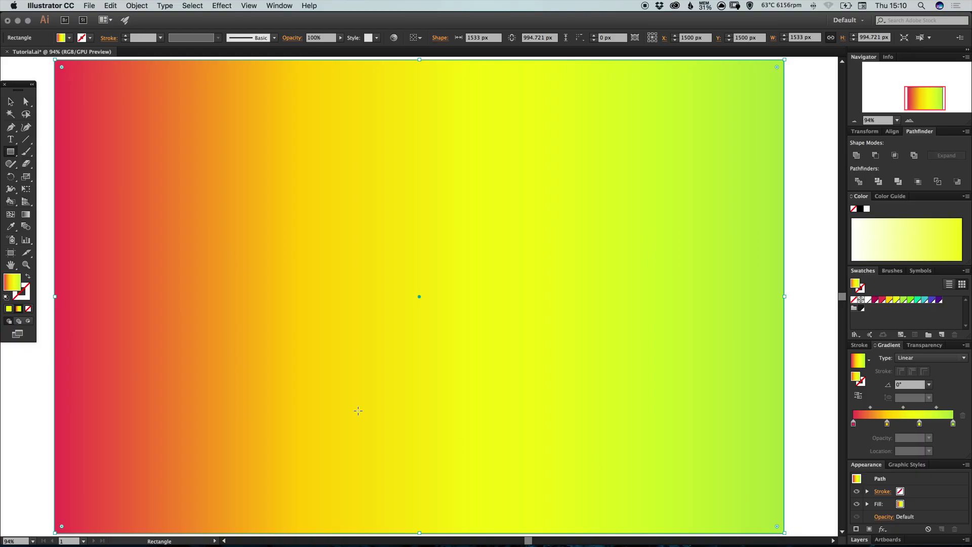
Fill the full-artboard rectangle with the near-black swatch and send it to the back, behind the logo
key(v)
click(861, 308)
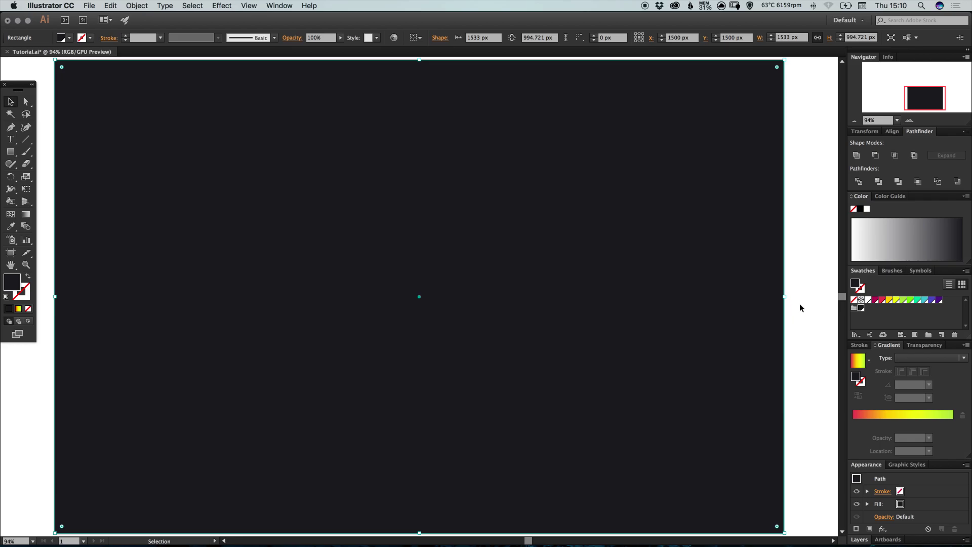
click(137, 6)
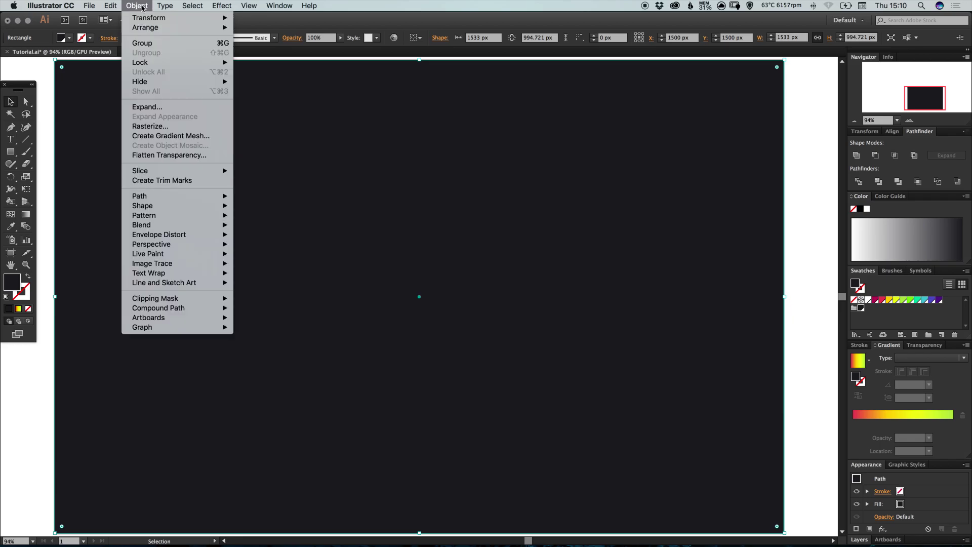
mouse_move(144, 32)
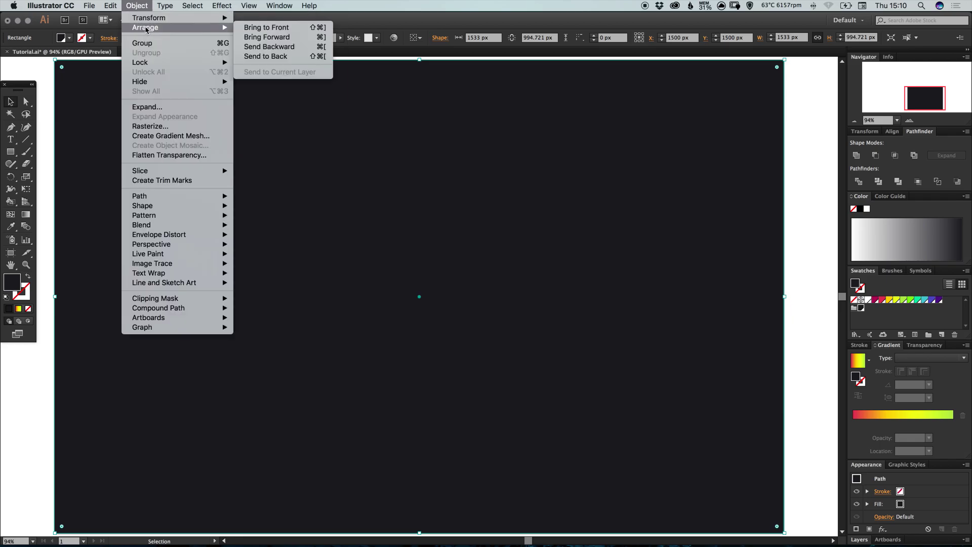
click(256, 57)
Group all the segments of the play-button logo into one object, leaving out the background rectangle
click(535, 262)
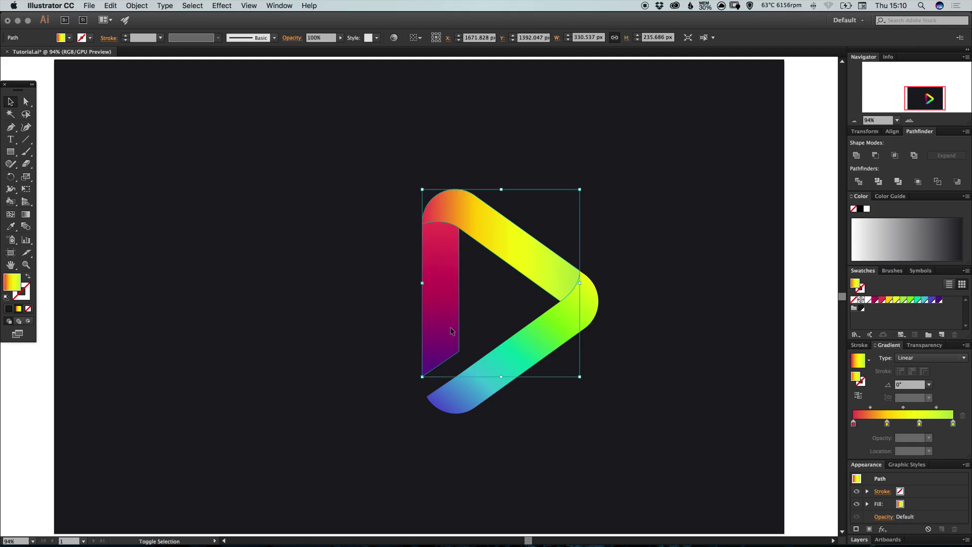
shift+click(528, 344)
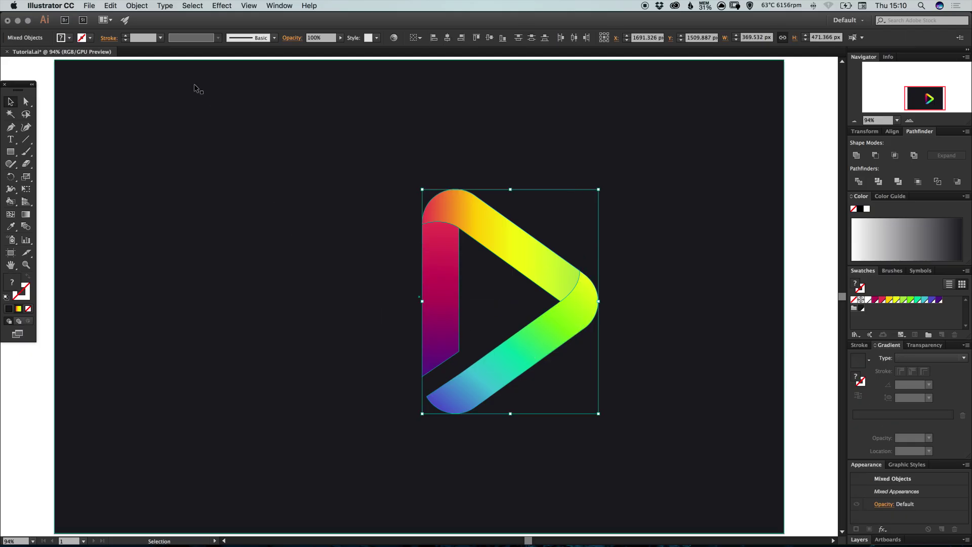
click(138, 5)
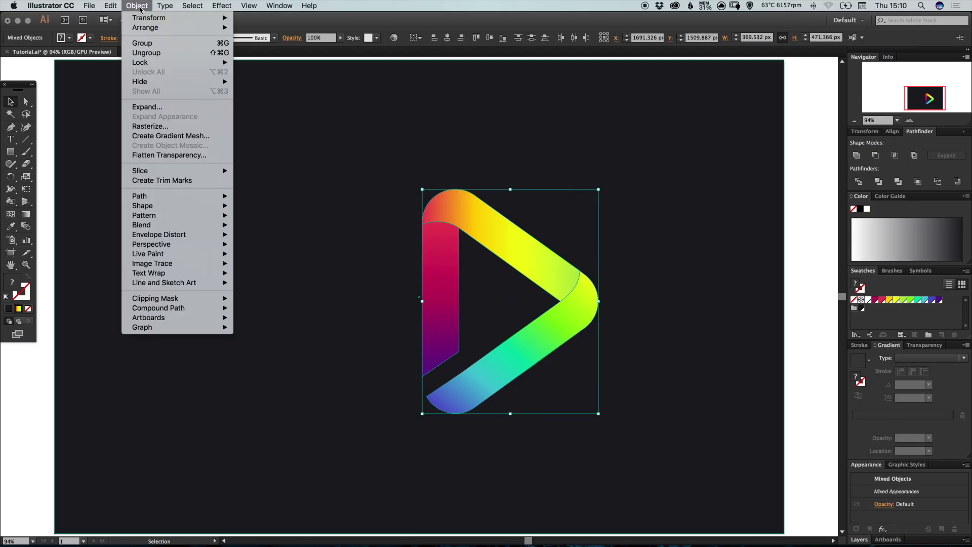
click(142, 43)
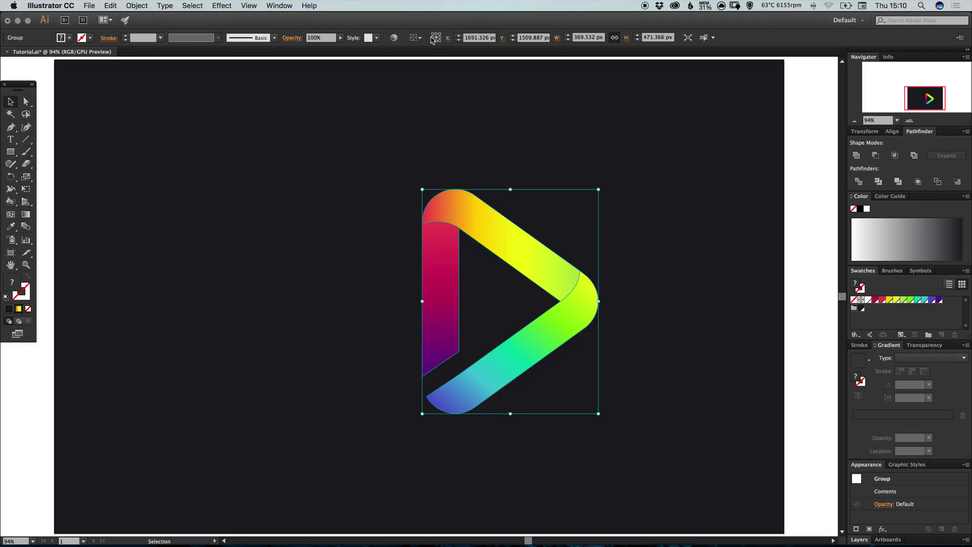
Centre the logo group horizontally and vertically relative to the artboard, and collapse the panel dock to icons with nothing selected
click(415, 38)
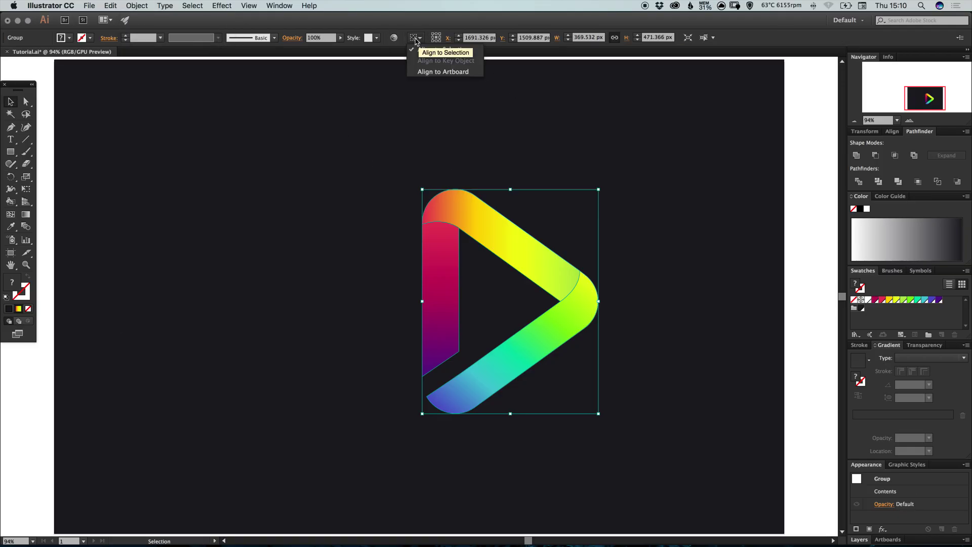
click(428, 72)
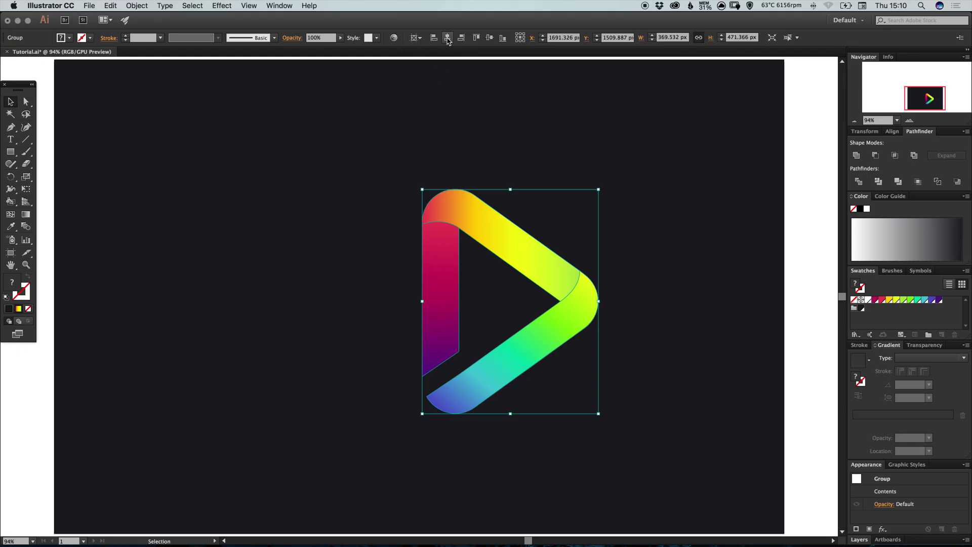
click(447, 38)
click(489, 38)
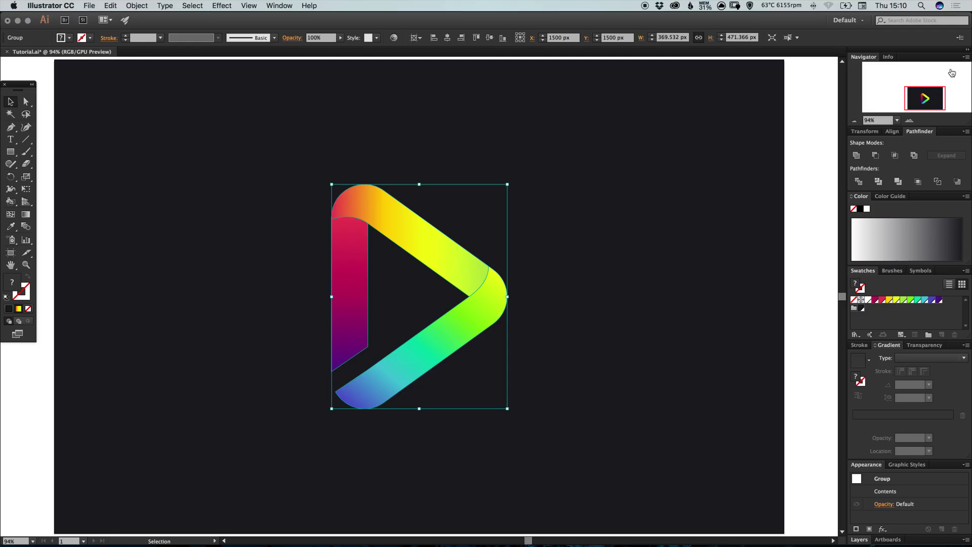
click(967, 49)
click(881, 242)
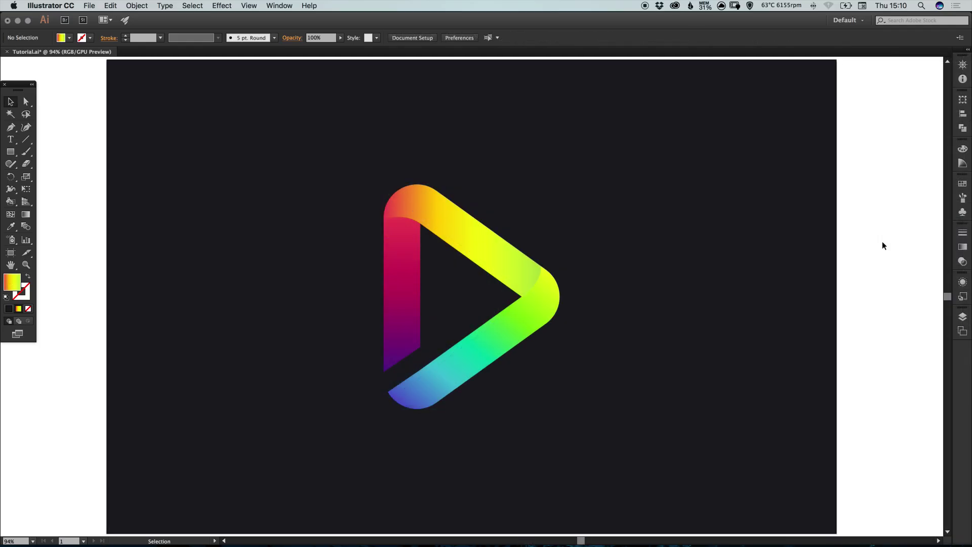